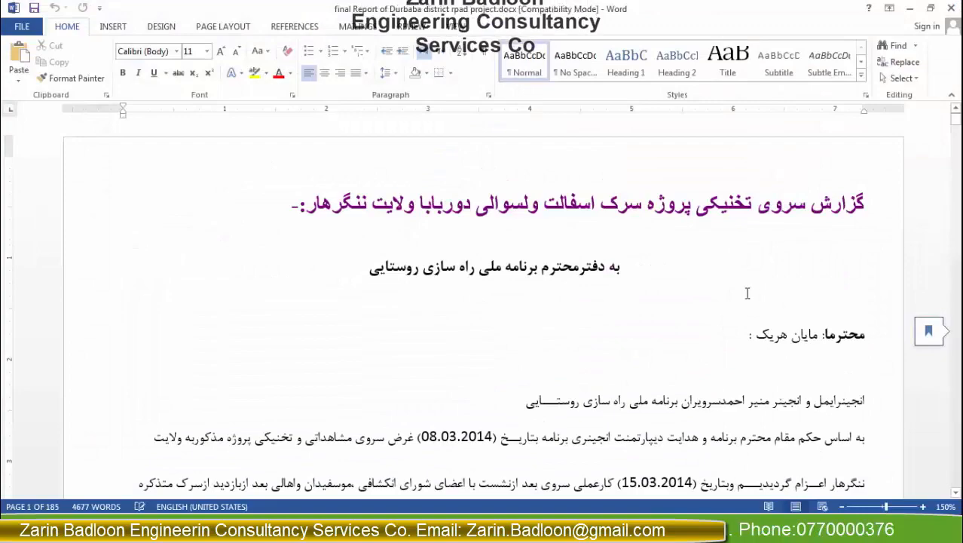
# Step: Read the road survey report's introduction and examine its condition table of existing culverts and washes
pyautogui.scroll(-5, 701, 224)
pyautogui.scroll(-3, 701, 224)
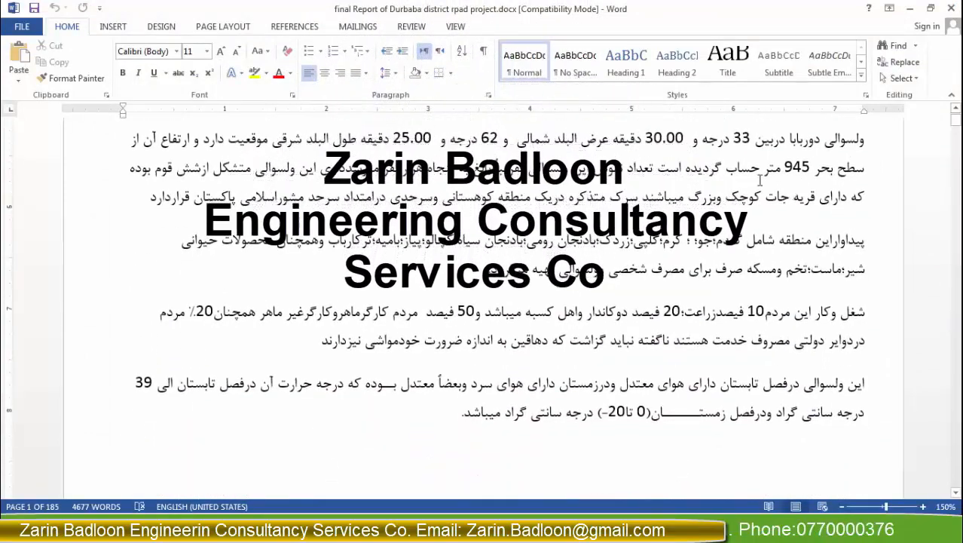
pyautogui.scroll(-8, 805, 184)
pyautogui.scroll(-12, 739, 208)
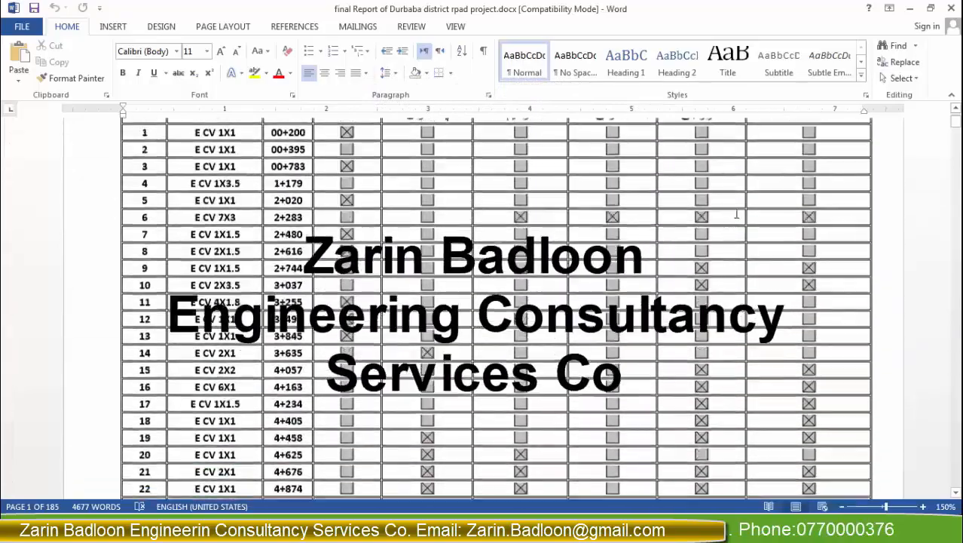
pyautogui.scroll(-10, 738, 215)
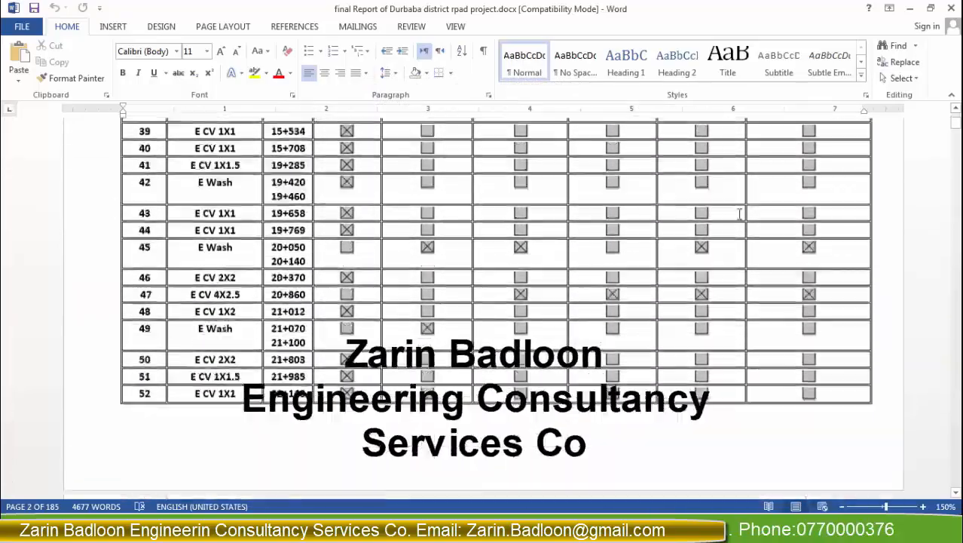
pyautogui.scroll(-4, 740, 214)
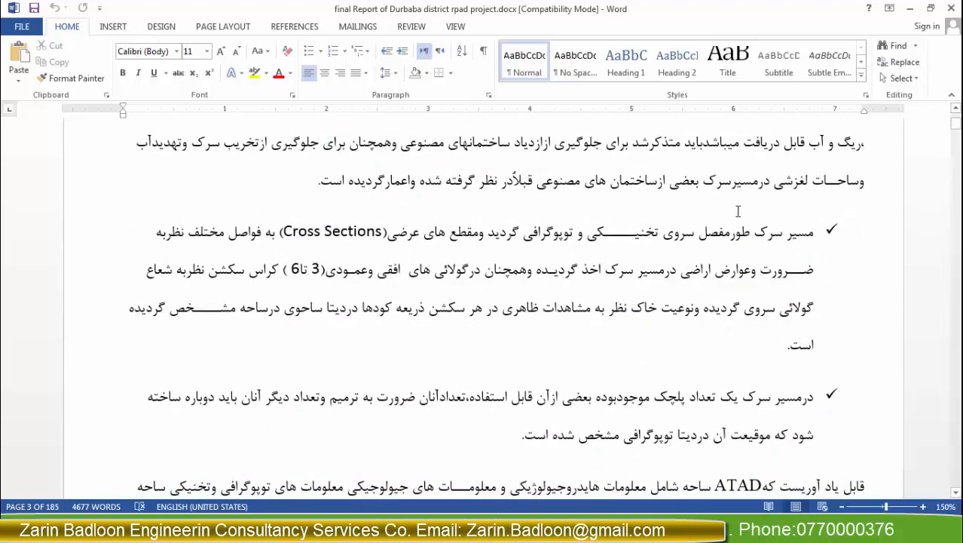
pyautogui.scroll(6, 472, 280)
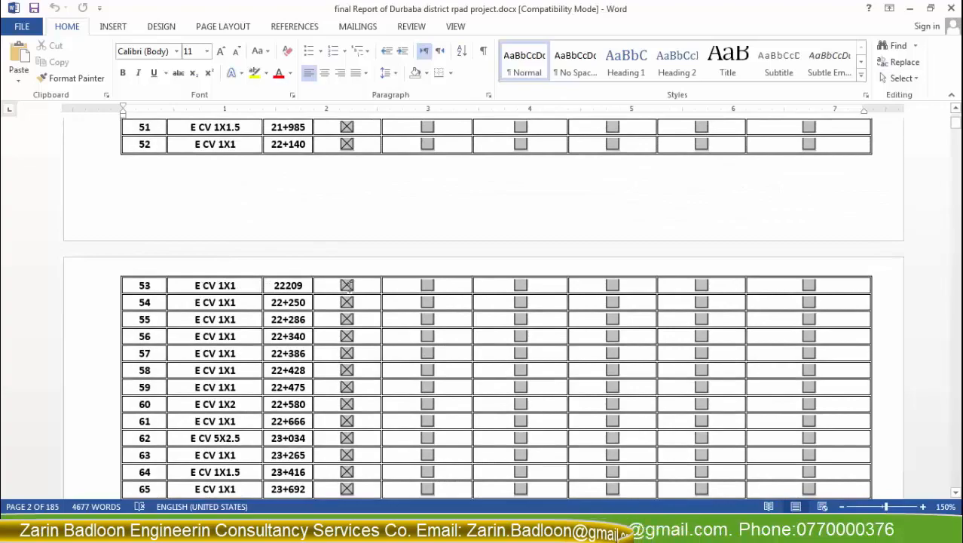
pyautogui.scroll(7, 353, 279)
pyautogui.scroll(12, 357, 246)
pyautogui.scroll(-3, 355, 248)
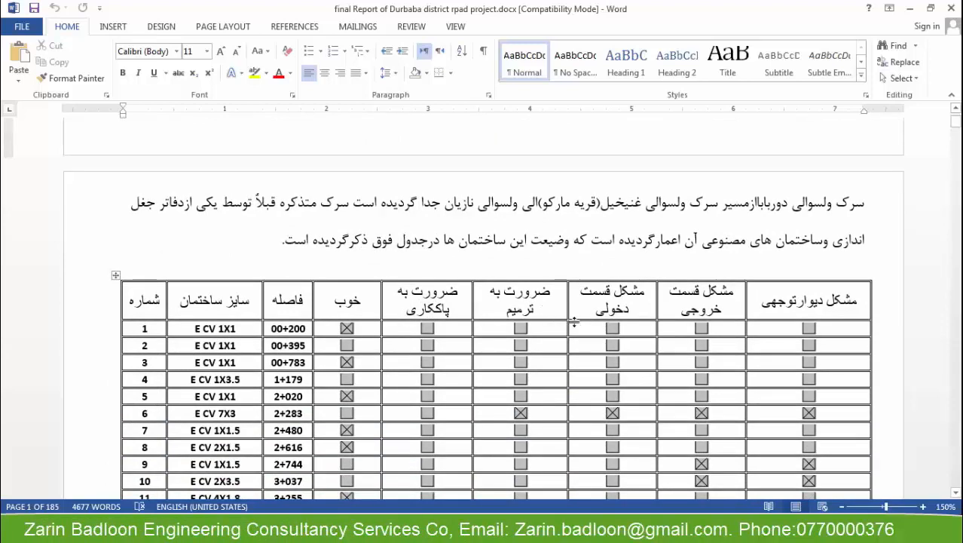
pyautogui.scroll(-2, 460, 301)
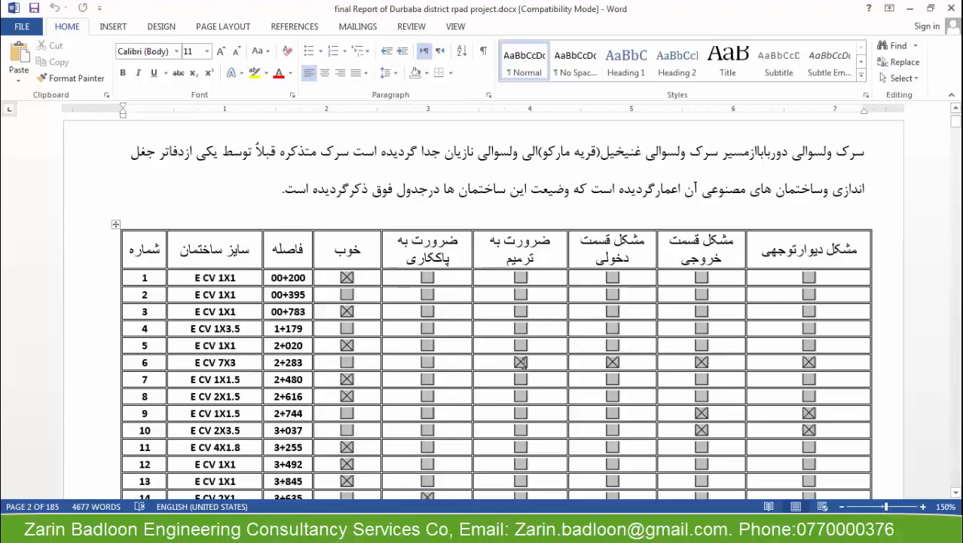
pyautogui.scroll(-8, 600, 349)
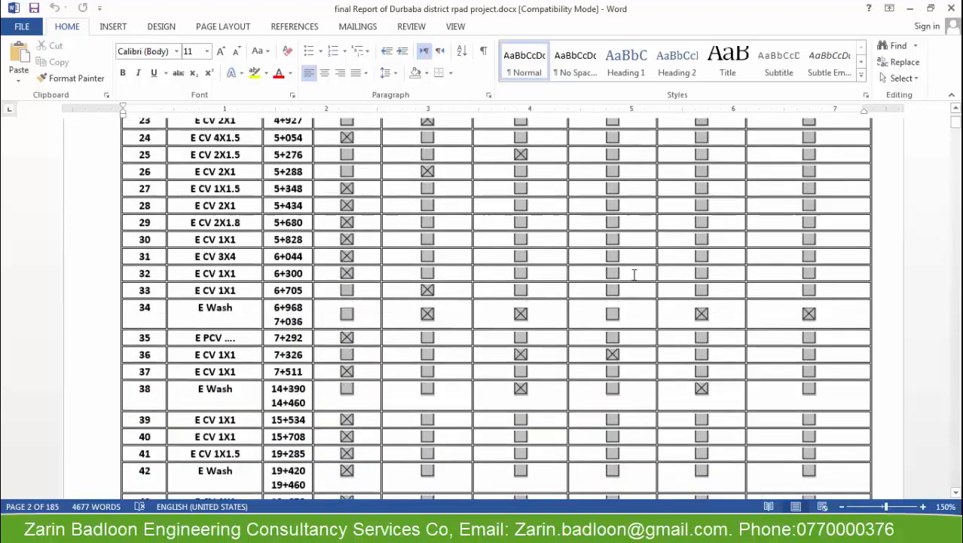
pyautogui.scroll(-10, 635, 274)
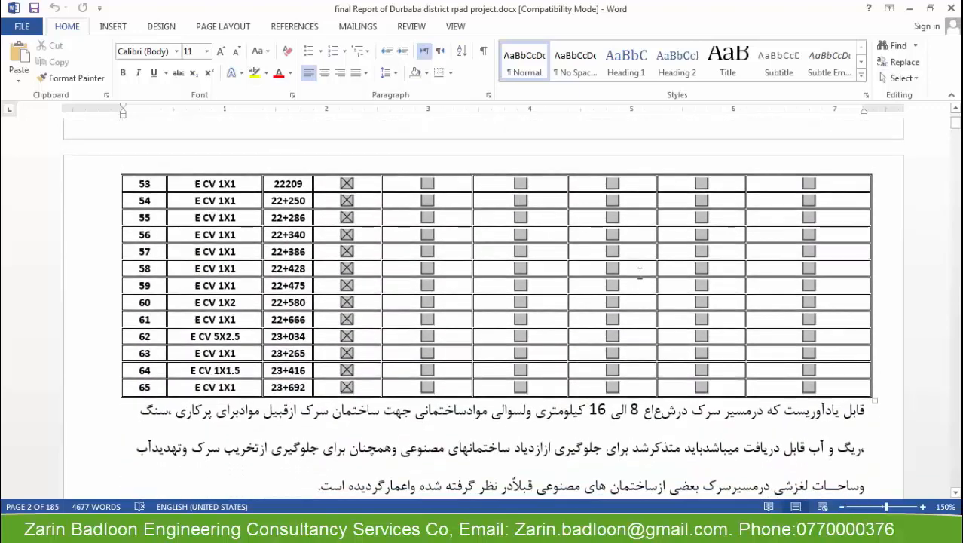
# Step: Read the report's survey notes, the observed problems along the existing road, and the recommendations section
pyautogui.scroll(-4, 633, 271)
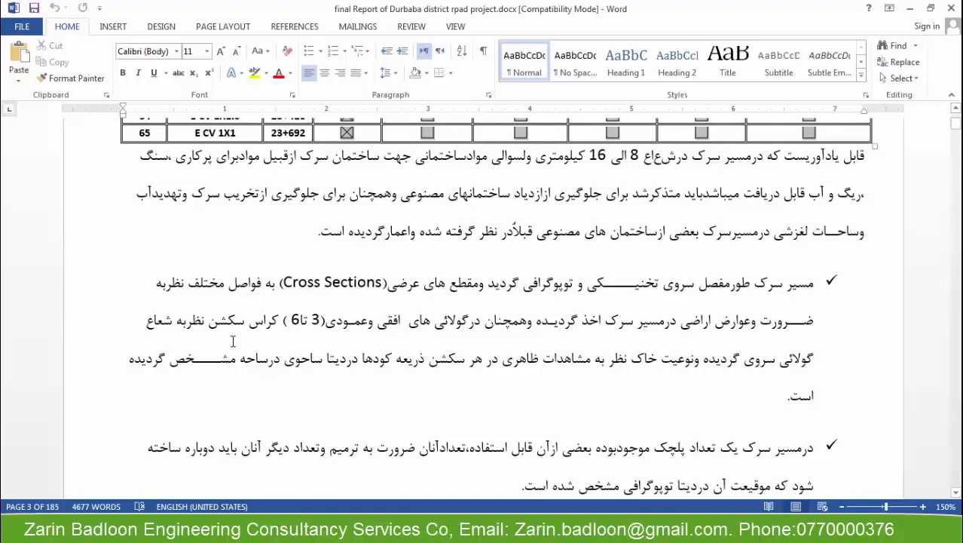
pyautogui.scroll(-2, 297, 355)
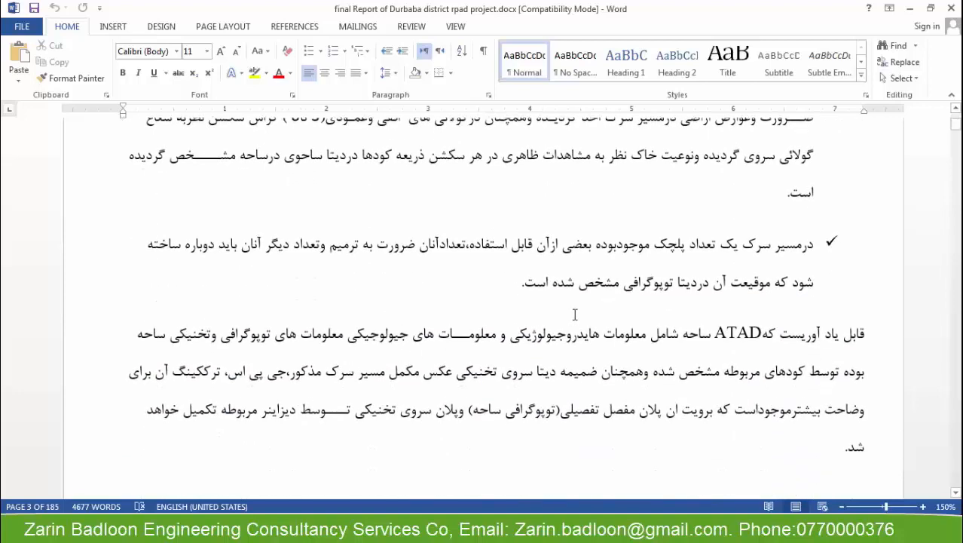
pyautogui.scroll(-3, 715, 329)
pyautogui.scroll(-10, 715, 328)
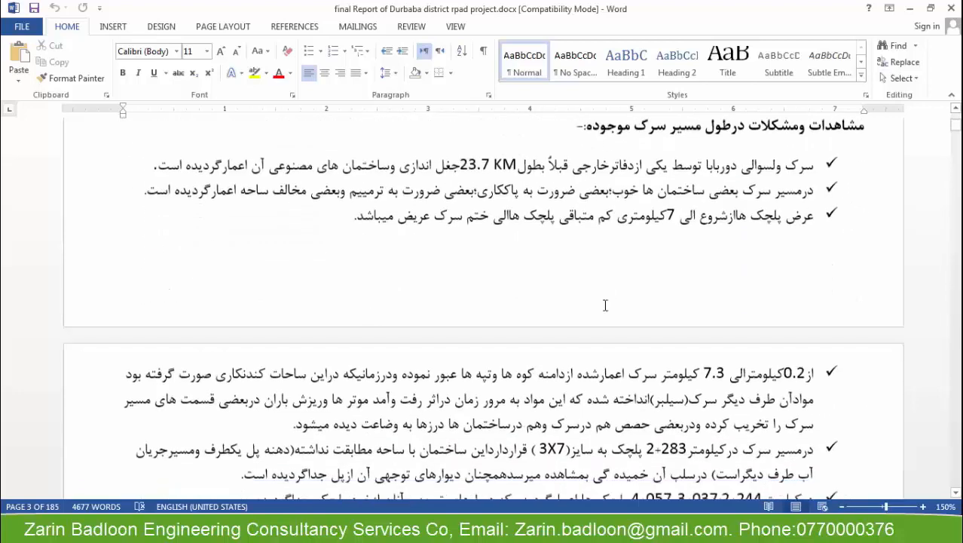
pyautogui.scroll(-5, 615, 316)
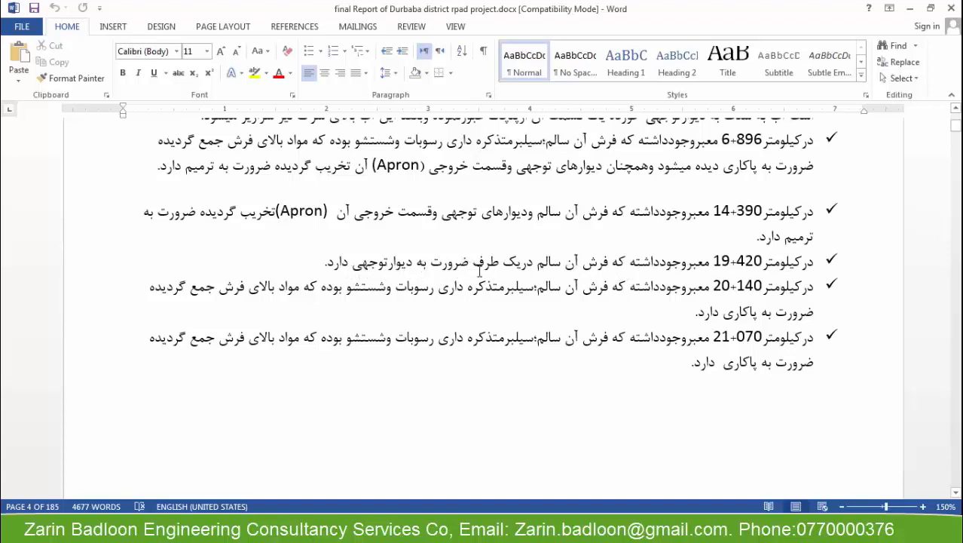
pyautogui.scroll(-10, 479, 269)
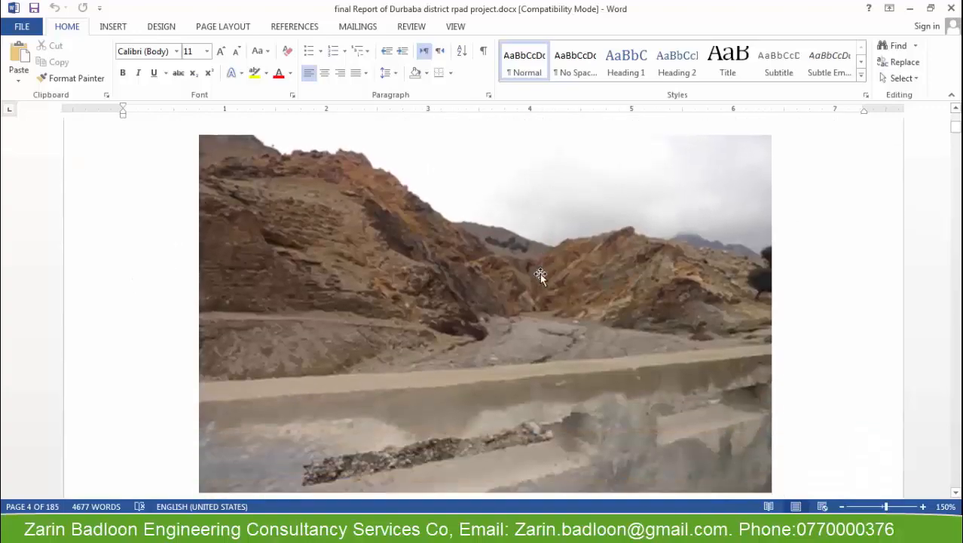
pyautogui.scroll(-10, 540, 273)
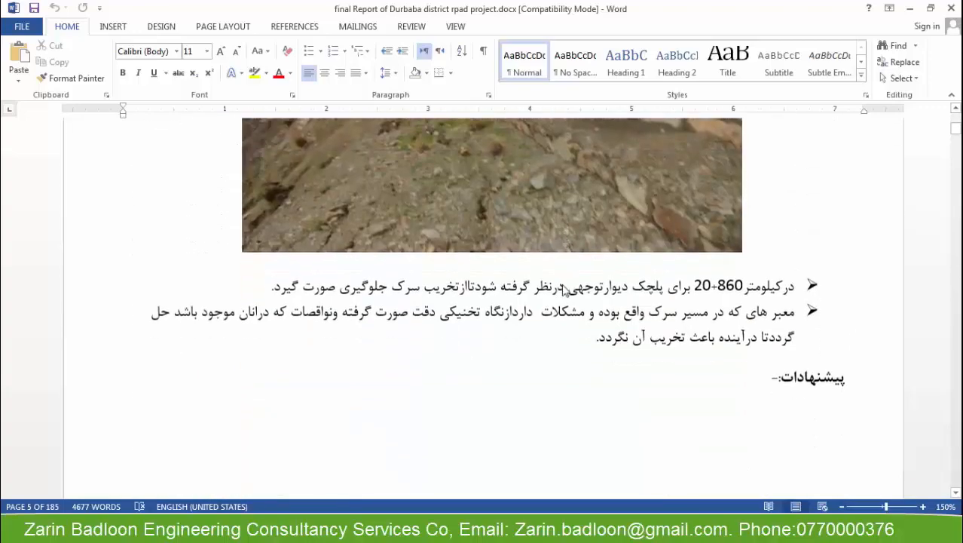
pyautogui.scroll(-10, 573, 283)
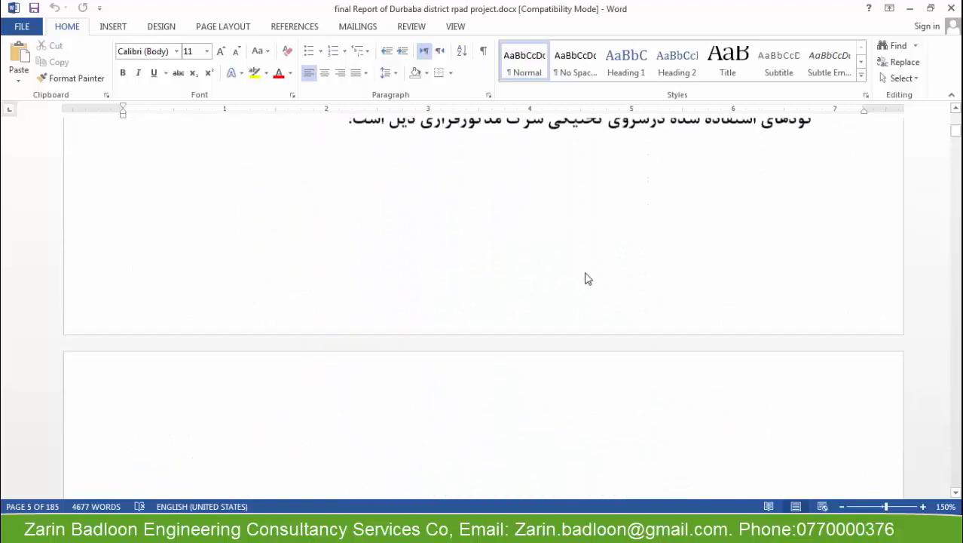
pyautogui.scroll(-3, 592, 276)
# Step: Examine the captioned site photos of the road alignment and culverts, from Km 0+00 to Km 0+395
pyautogui.scroll(-20, 597, 275)
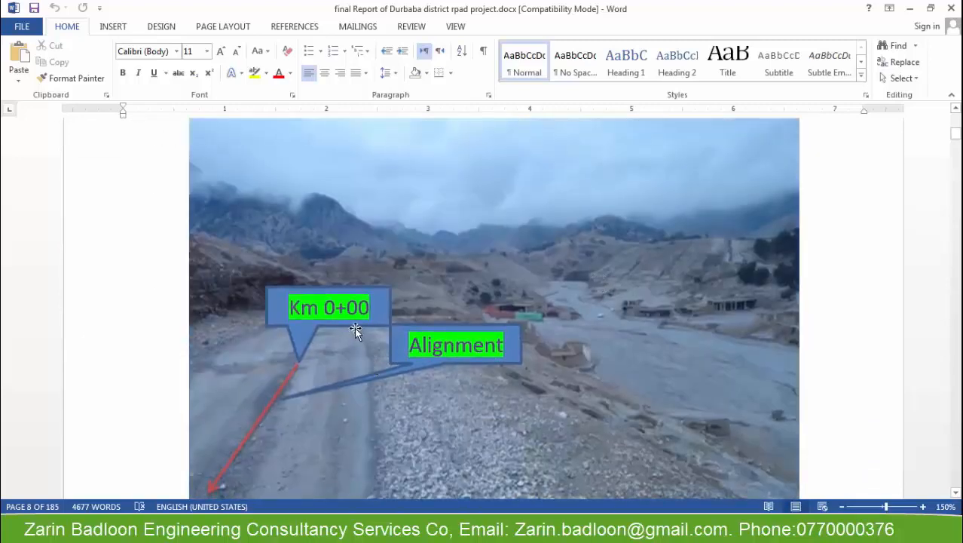
pyautogui.scroll(-5, 370, 324)
pyautogui.scroll(-8, 374, 324)
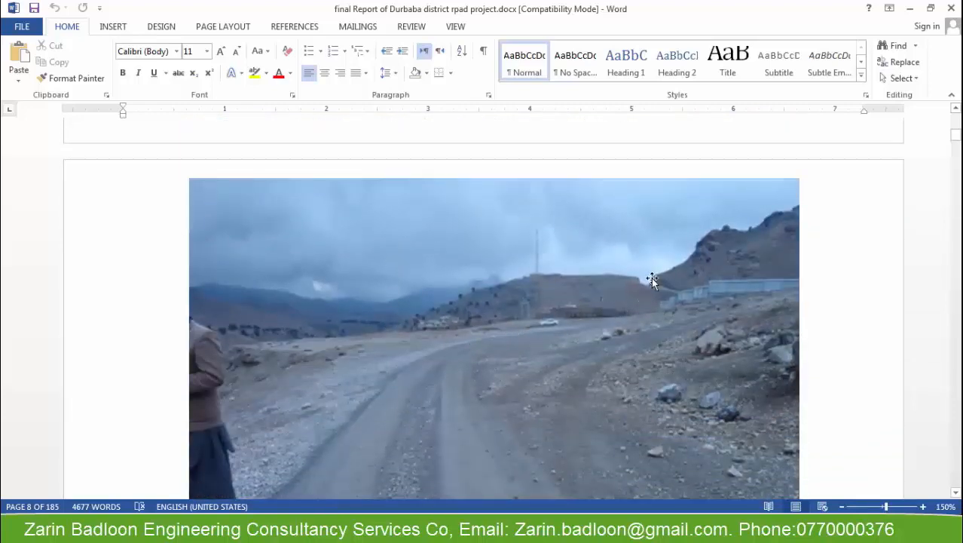
pyautogui.scroll(-6, 651, 278)
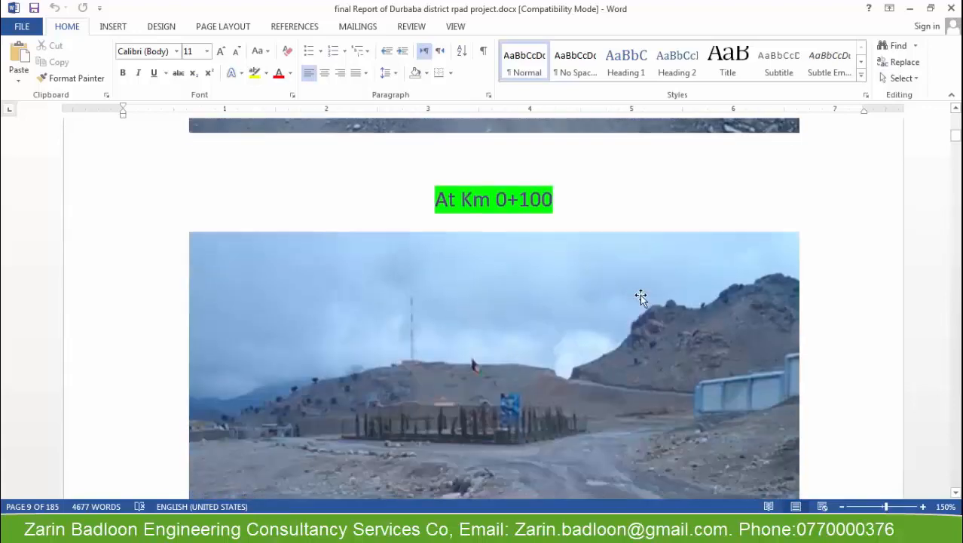
pyautogui.scroll(-3, 641, 296)
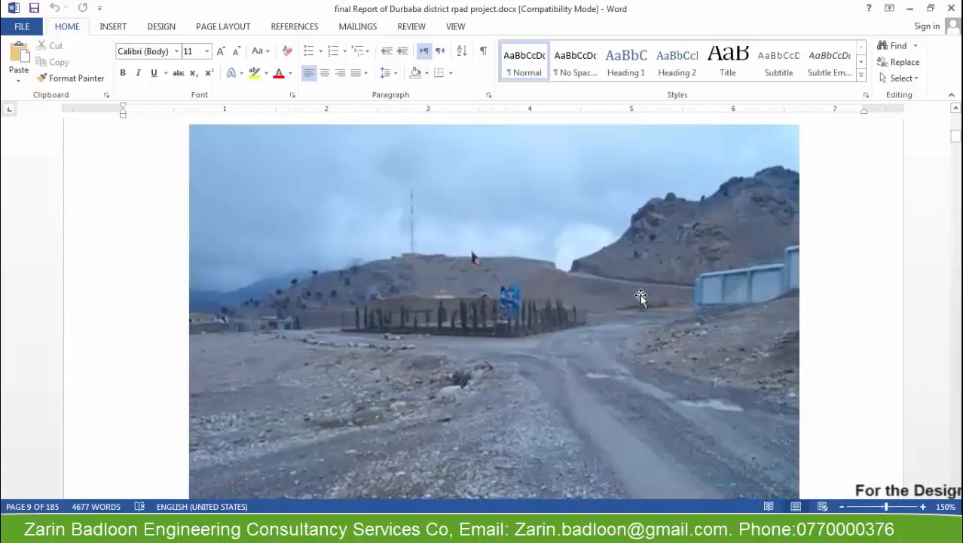
pyautogui.scroll(-10, 641, 297)
pyautogui.scroll(-11, 642, 296)
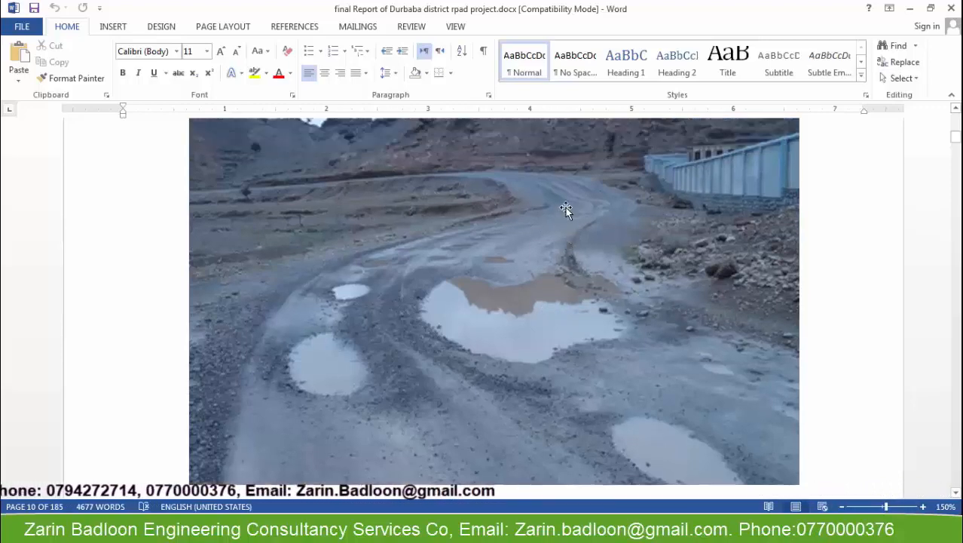
pyautogui.scroll(-7, 565, 263)
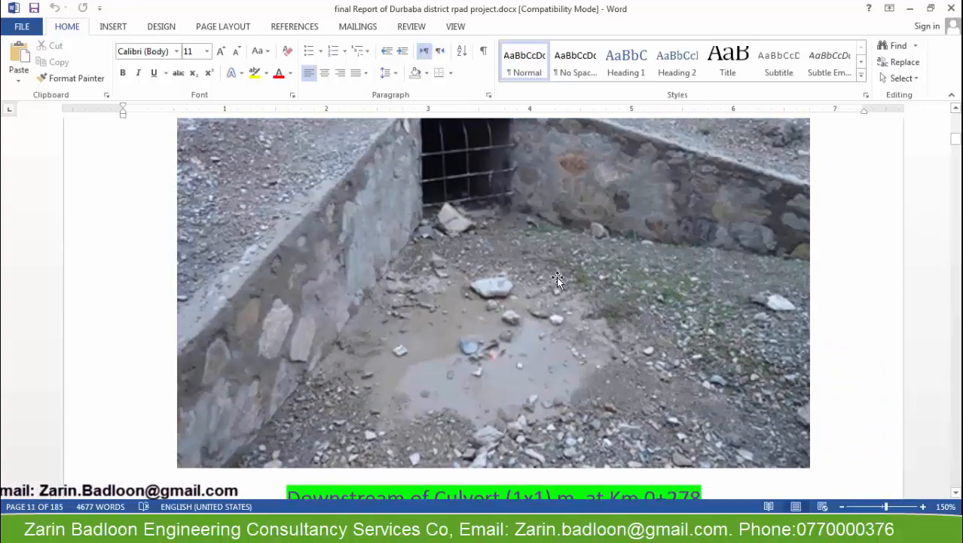
pyautogui.scroll(2, 485, 298)
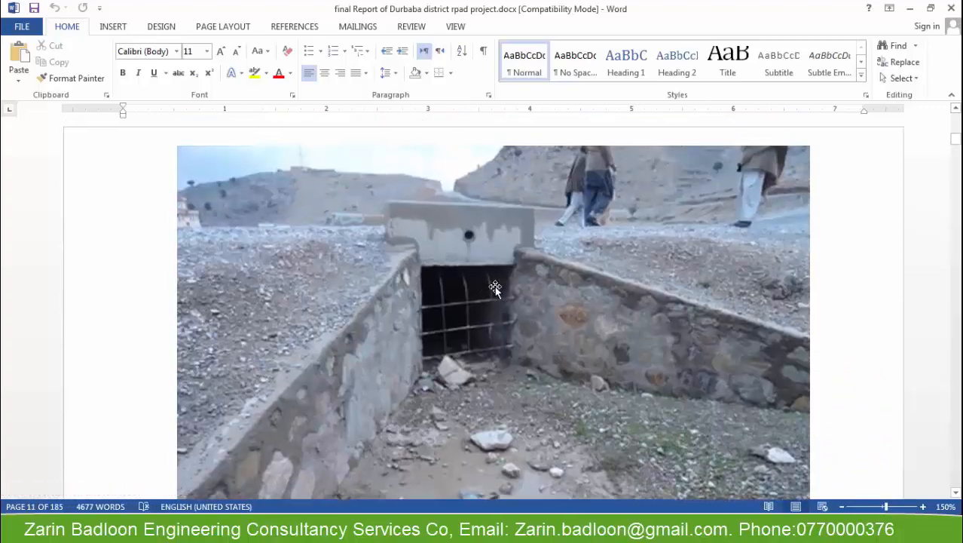
pyautogui.scroll(-15, 494, 288)
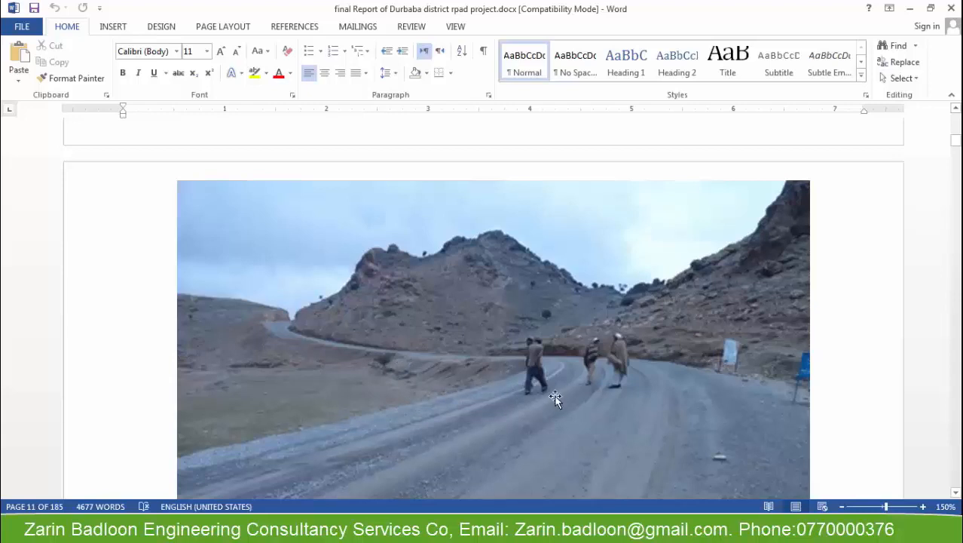
pyautogui.scroll(-8, 625, 383)
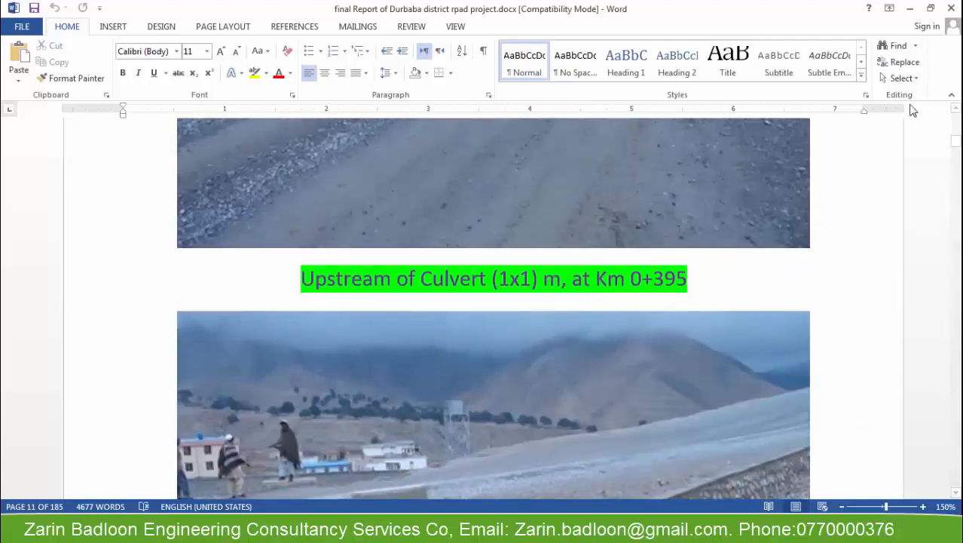
# Step: Minimize the report and open the Word document of technical survey codes from the training folder
pyautogui.click(916, 9)
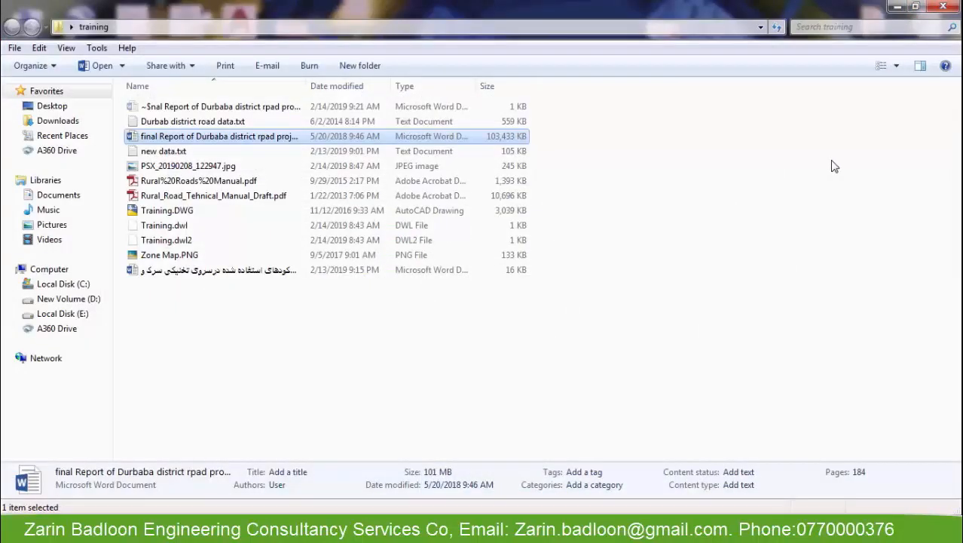
pyautogui.click(213, 273)
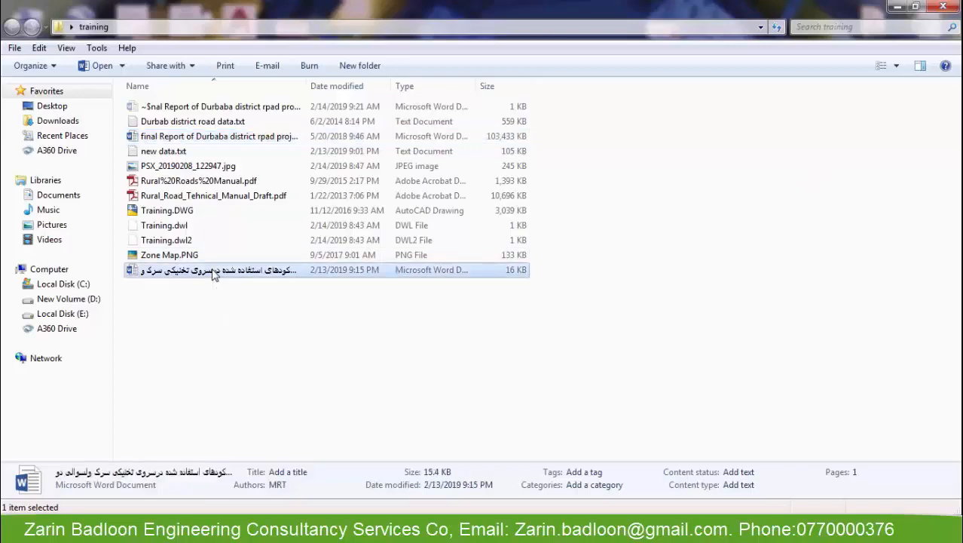
pyautogui.doubleClick(213, 276)
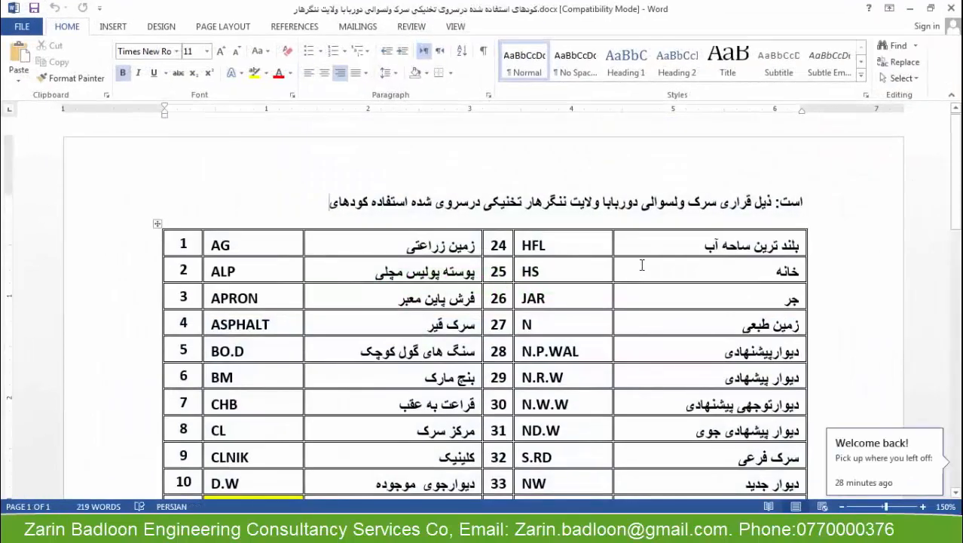
# Step: Examine the survey code table, comparing each code abbreviation with its description, including the highlighted DBL and ST entries
pyautogui.click(435, 248)
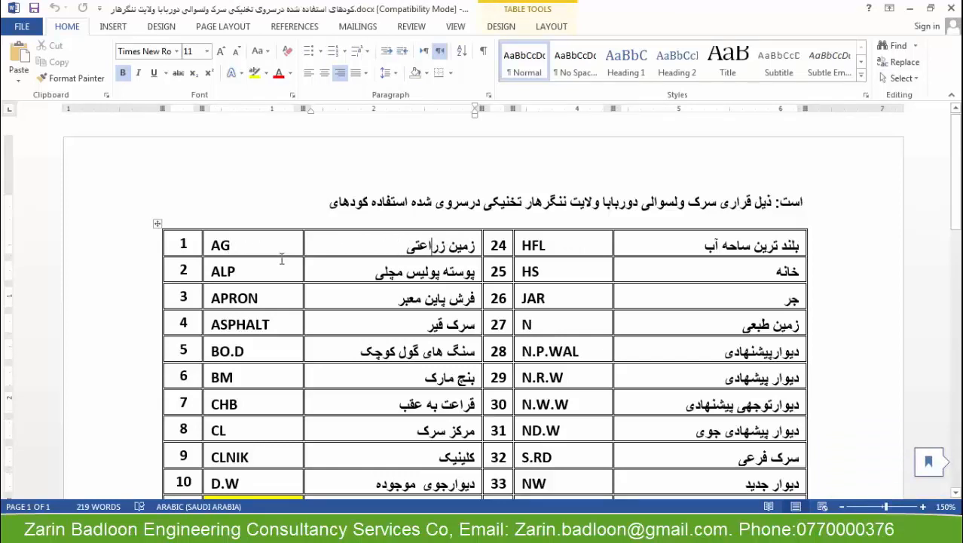
pyautogui.scroll(-3, 438, 330)
pyautogui.scroll(-6, 438, 331)
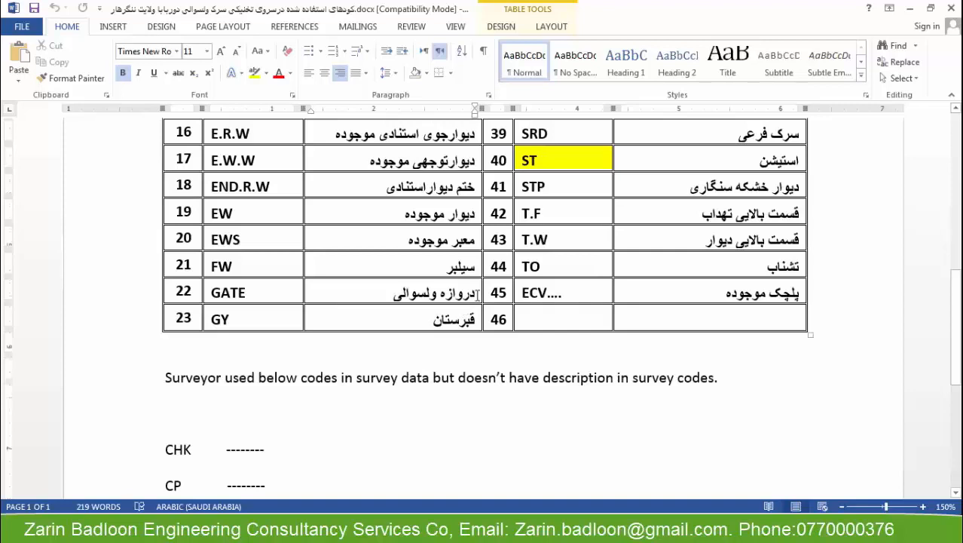
pyautogui.scroll(3, 475, 297)
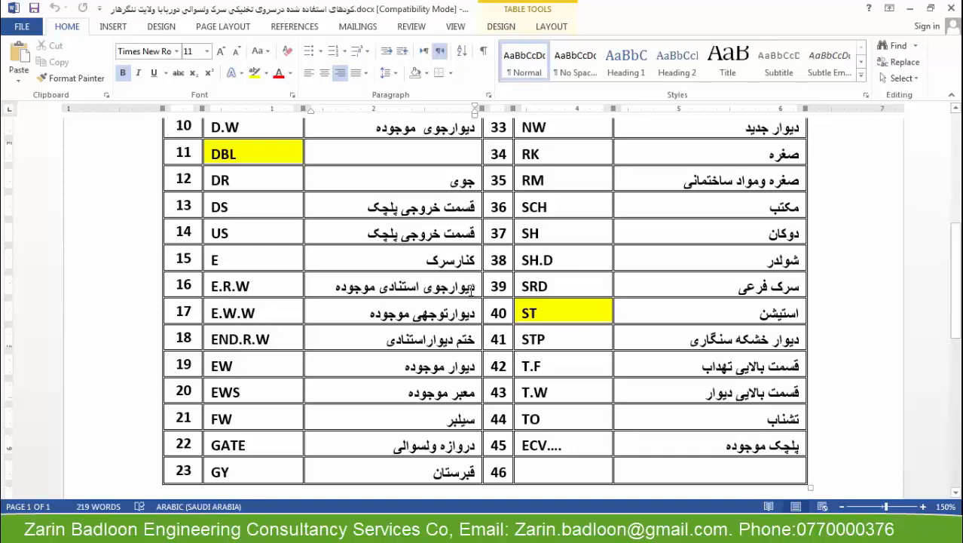
pyautogui.scroll(-4, 472, 289)
pyautogui.scroll(12, 531, 266)
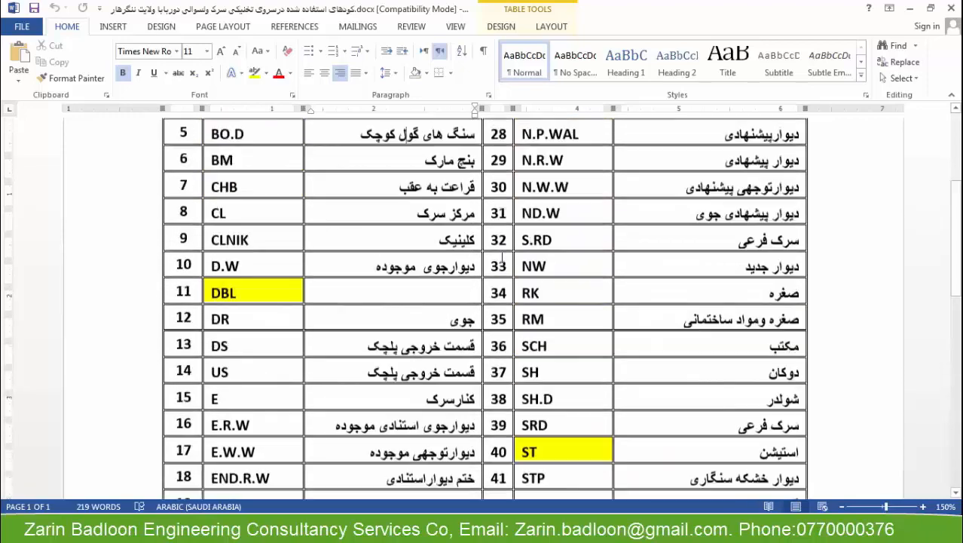
pyautogui.scroll(-4, 531, 265)
pyautogui.scroll(1, 531, 269)
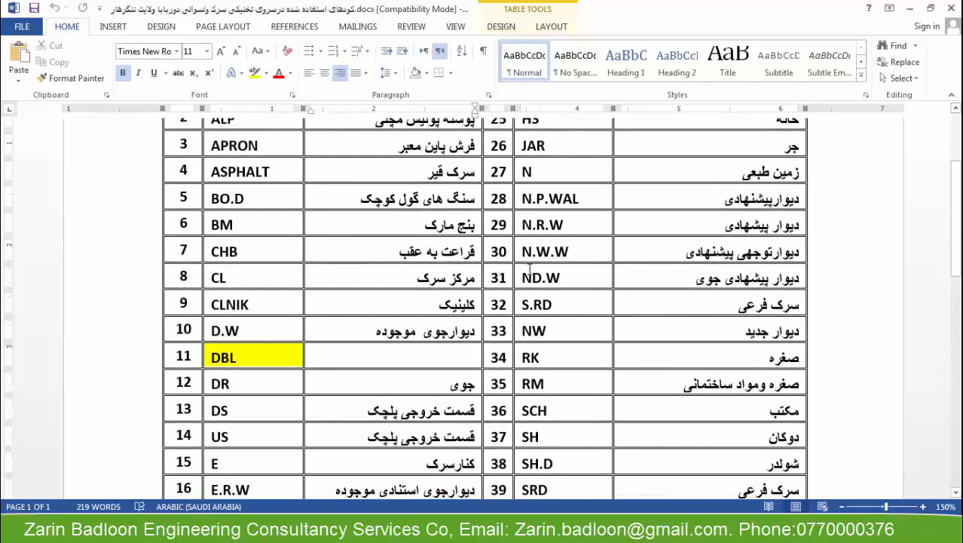
pyautogui.scroll(-4, 531, 269)
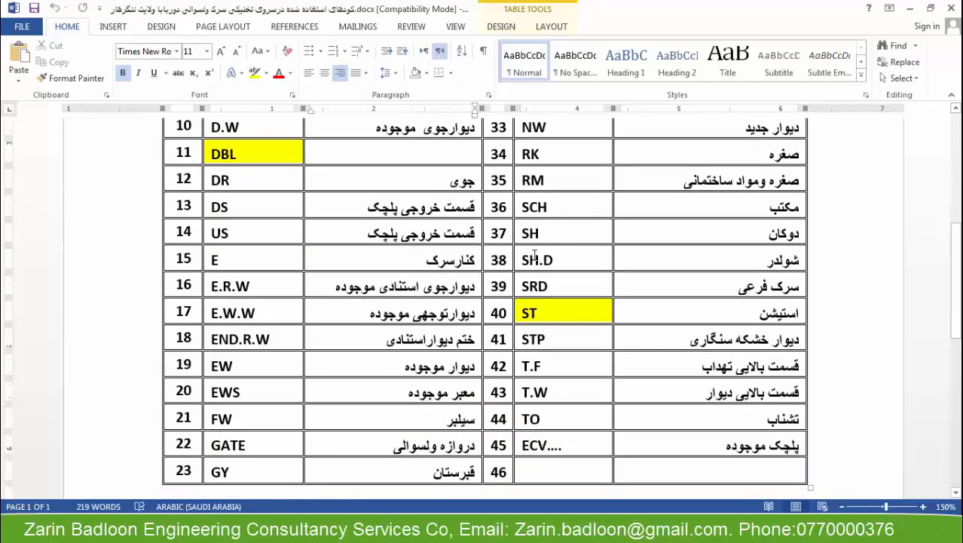
pyautogui.scroll(5, 534, 256)
pyautogui.scroll(-2, 603, 238)
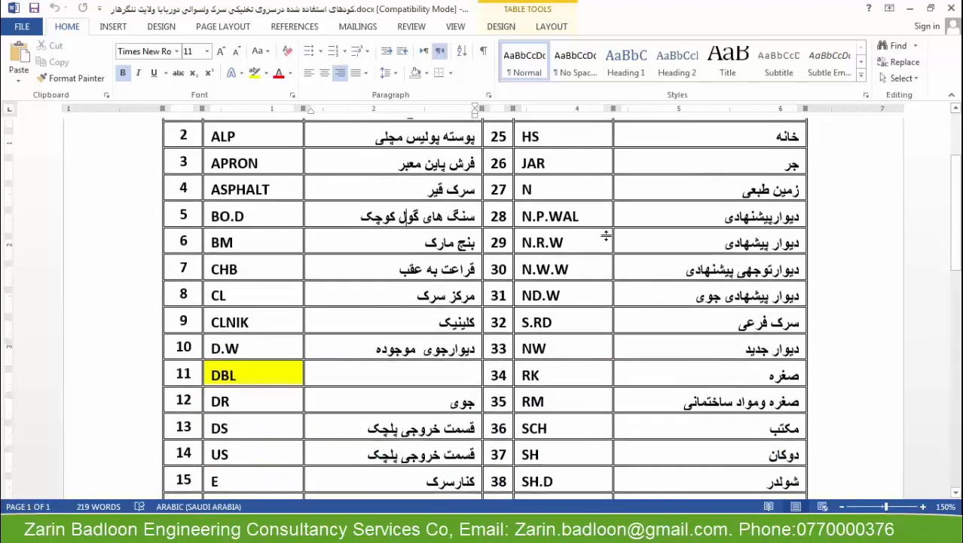
# Step: Minimize the survey code list and the project report, and switch to the Training drawing in Civil 3D
pyautogui.scroll(-1, 606, 236)
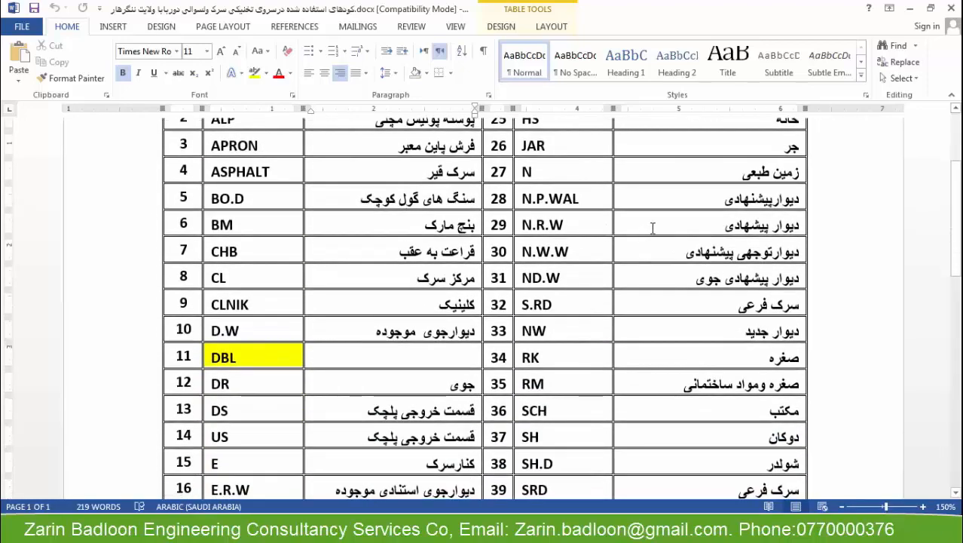
pyautogui.click(910, 8)
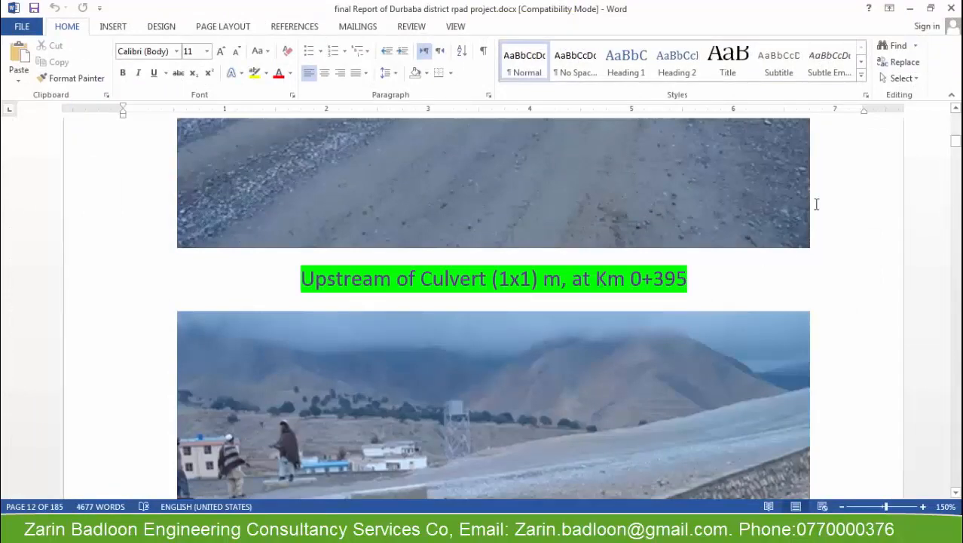
pyautogui.click(910, 8)
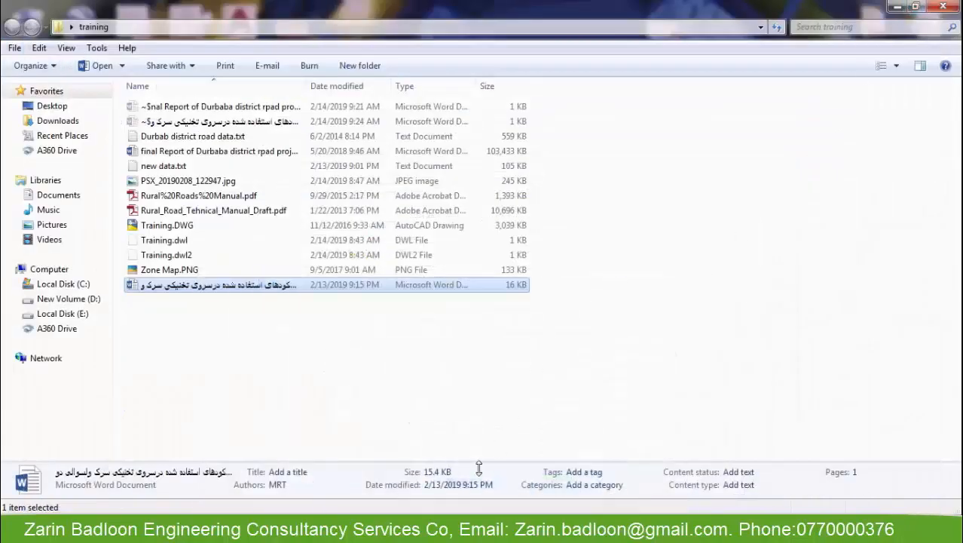
pyautogui.click(378, 530)
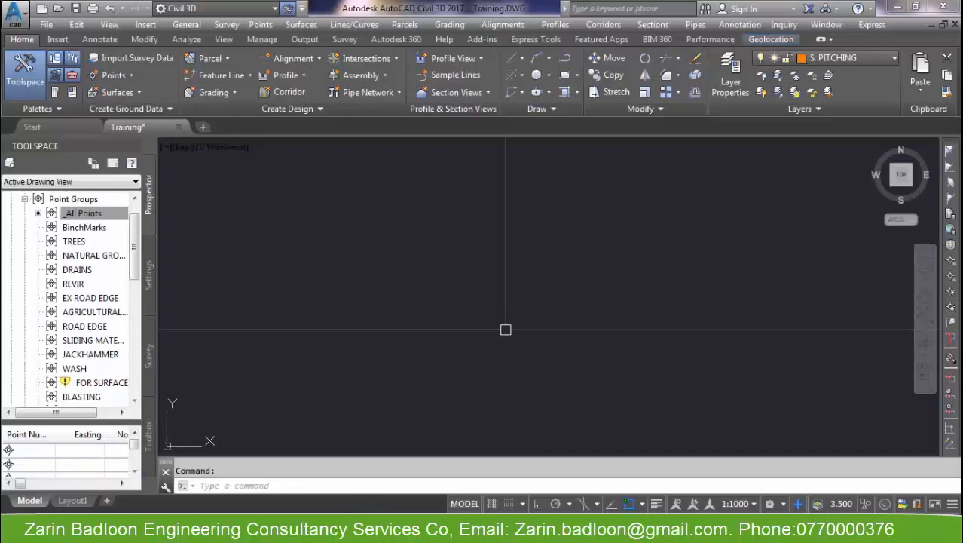
pyautogui.click(540, 296)
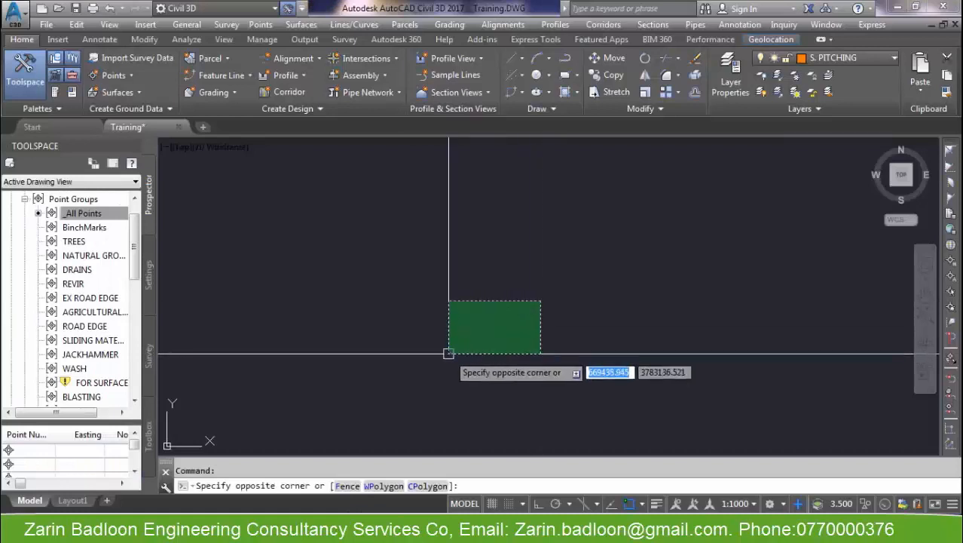
pyautogui.click(449, 354)
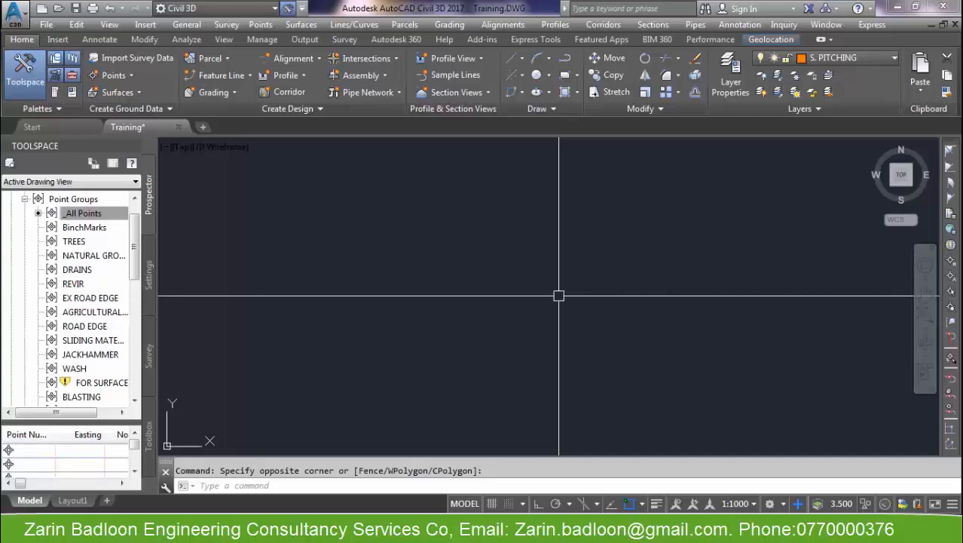
pyautogui.click(628, 232)
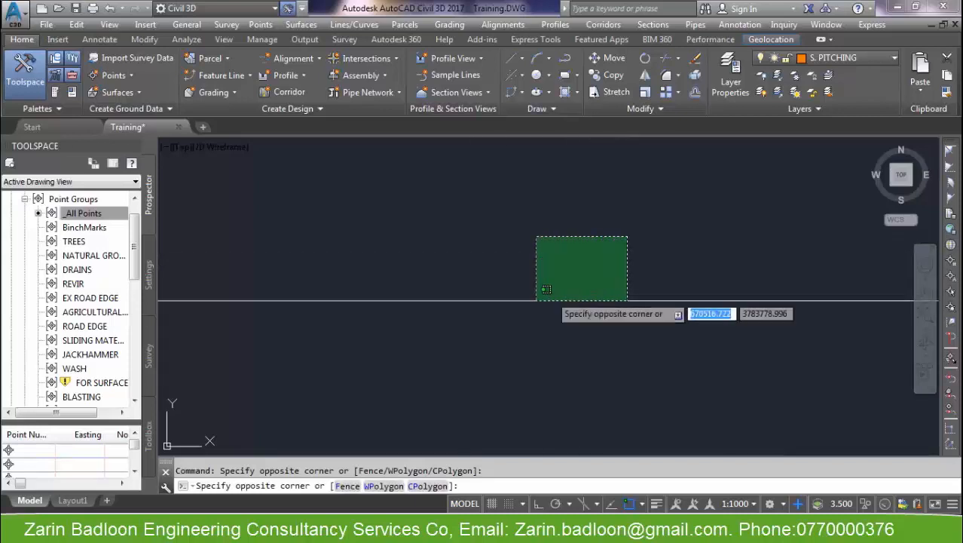
pyautogui.click(527, 316)
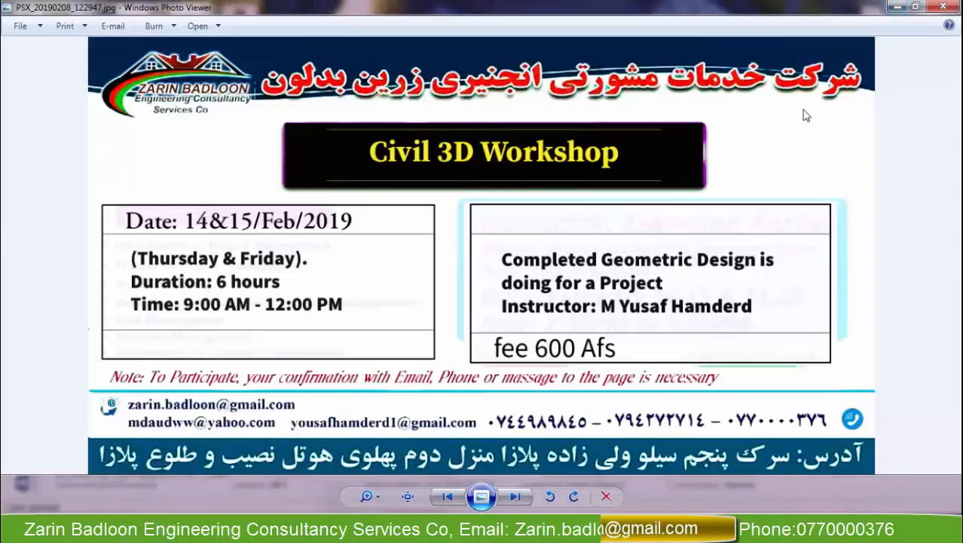
# Step: Minimize the workshop poster, open Rural%20Roads%20Manual.pdf from the training folder, and skim its executive summary and table of contents
pyautogui.click(897, 6)
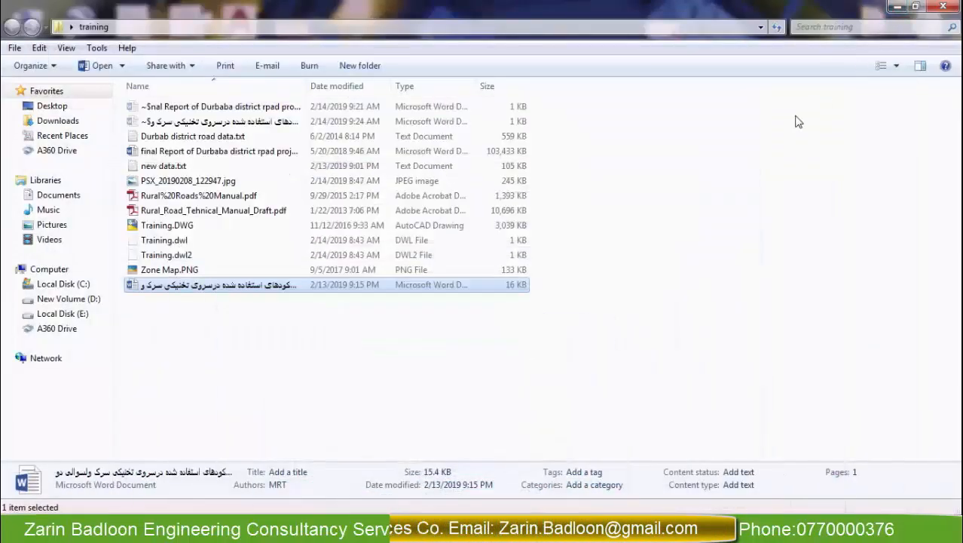
pyautogui.doubleClick(188, 196)
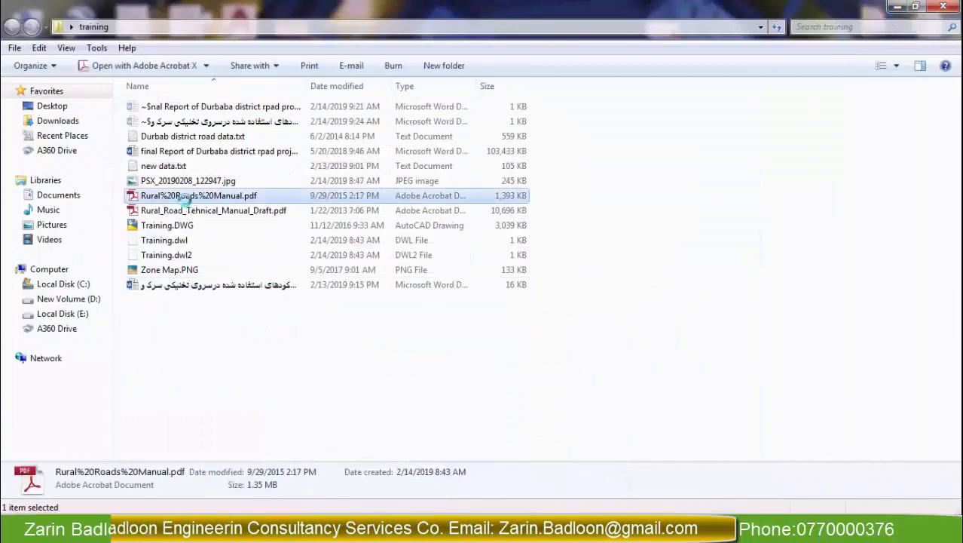
pyautogui.scroll(-12, 528, 307)
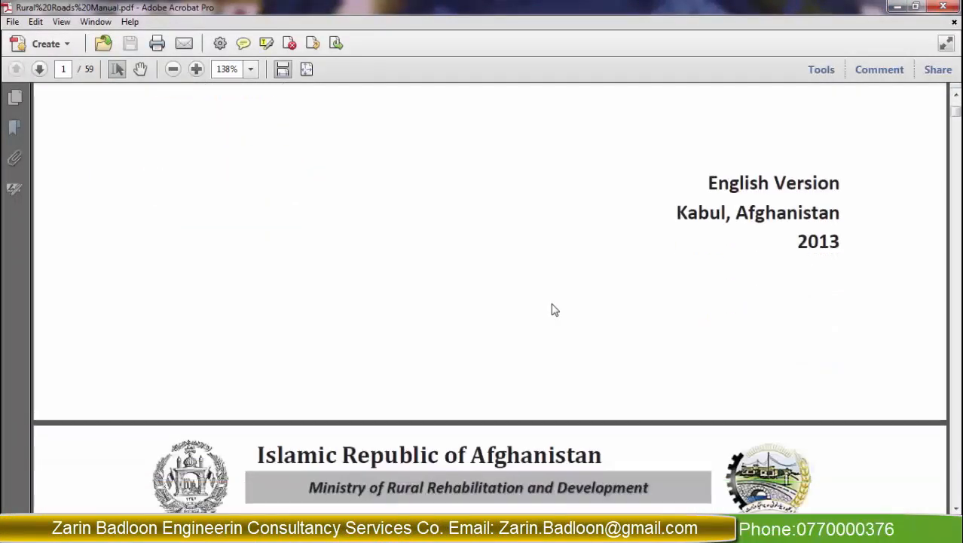
pyautogui.scroll(-15, 579, 306)
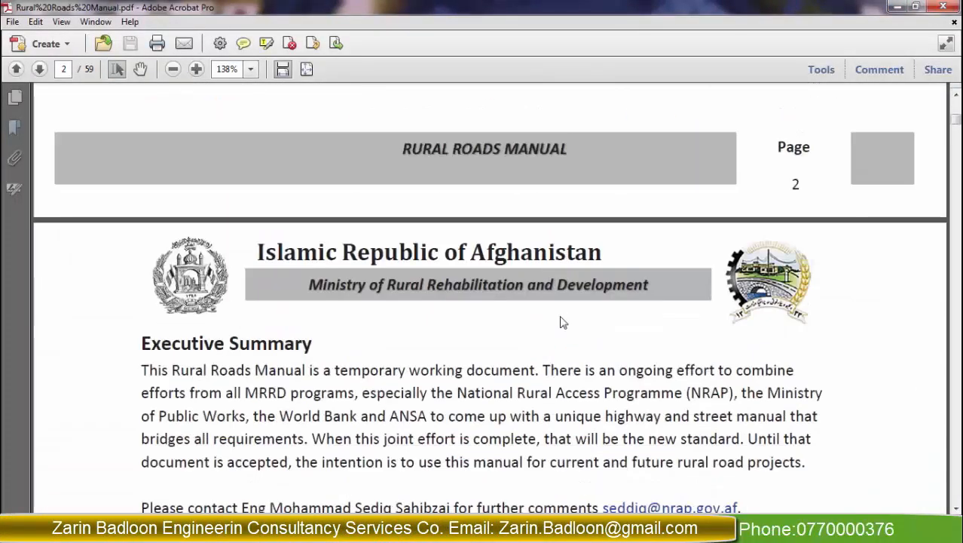
pyautogui.scroll(-15, 573, 311)
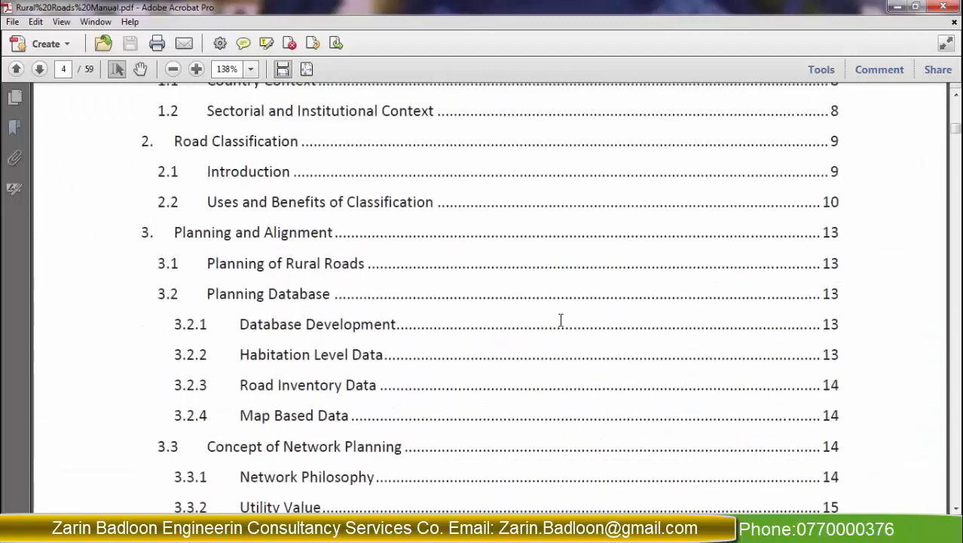
pyautogui.scroll(-6, 584, 313)
# Step: Examine the manual's super-elevation section, the table of radii by design speed and camber, and the minimum radius table for rural roads
pyautogui.moveTo(956, 138); pyautogui.dragTo(955, 302)
pyautogui.scroll(-15, 545, 312)
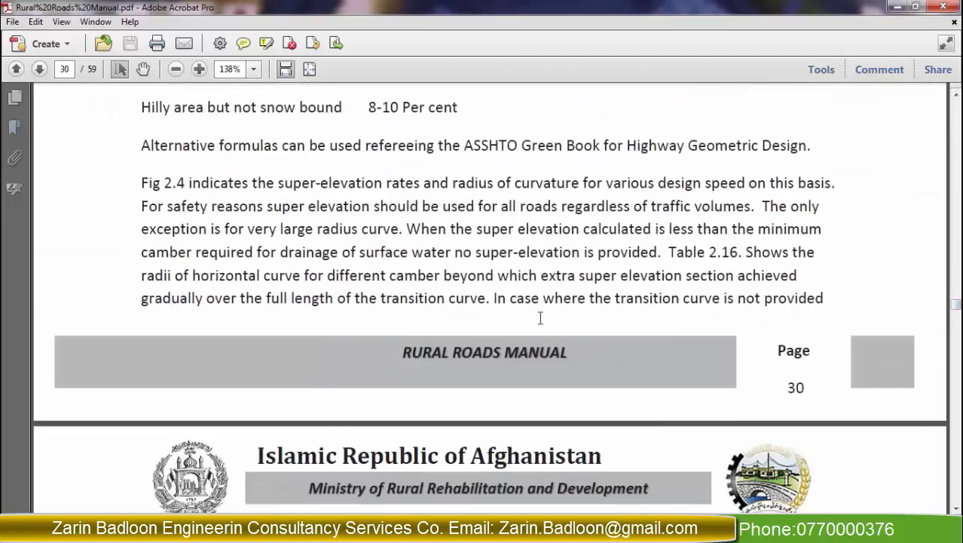
pyautogui.scroll(-5, 542, 317)
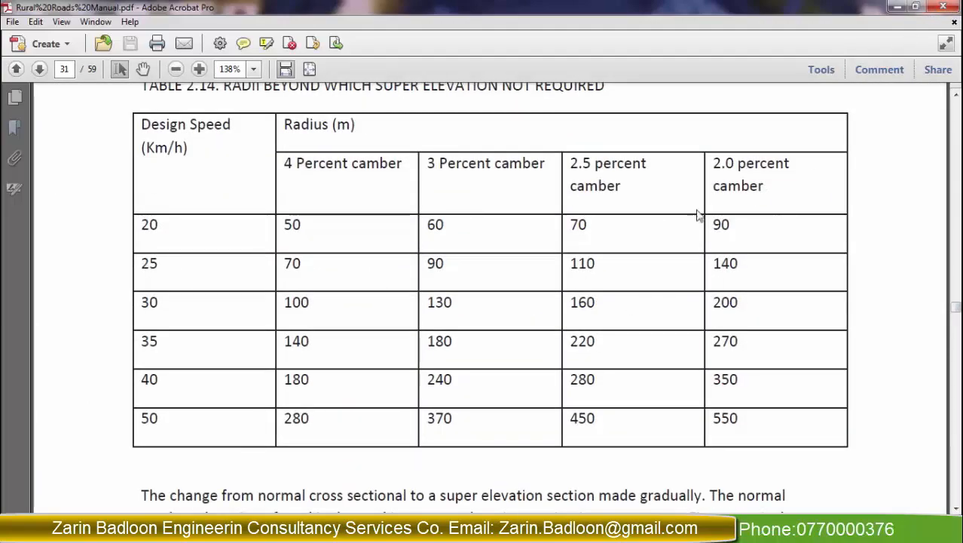
pyautogui.scroll(-6, 637, 306)
pyautogui.scroll(-10, 637, 305)
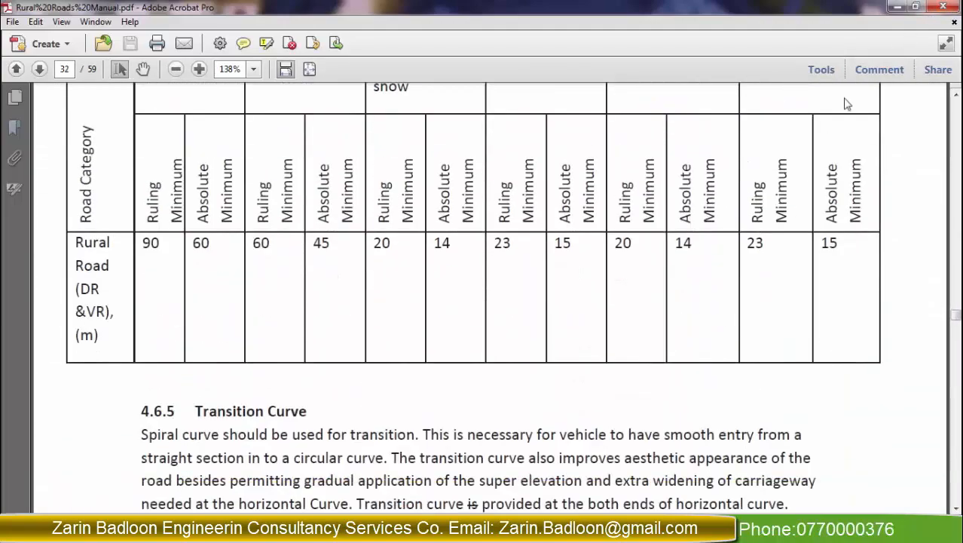
# Step: Close the manual, open Rural_Road_Tehnical_Manual_Draft.pdf, and read its introduction to the National Rural Access Program
pyautogui.click(944, 6)
pyautogui.doubleClick(198, 210)
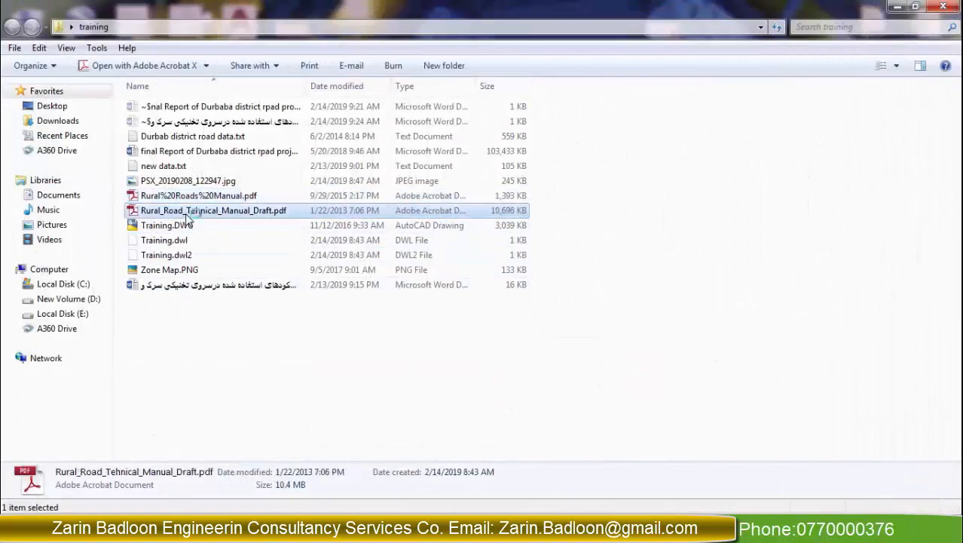
pyautogui.scroll(-20, 553, 319)
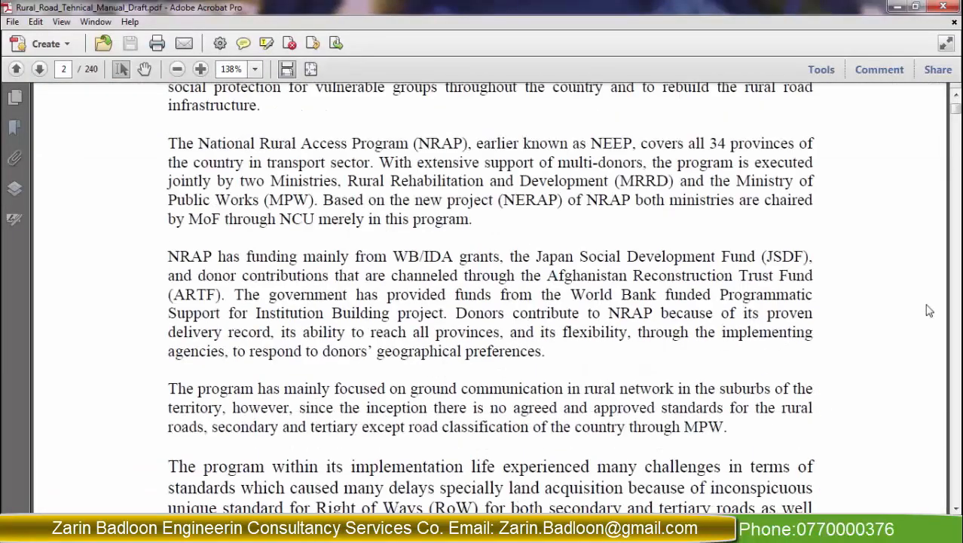
pyautogui.scroll(-4, 929, 311)
# Step: Examine the draft manual's pavement chapter, through section 5.2 Design Thickness to the Thickness Combination Block figure
pyautogui.moveTo(955, 110); pyautogui.dragTo(955, 230)
pyautogui.scroll(-20, 615, 335)
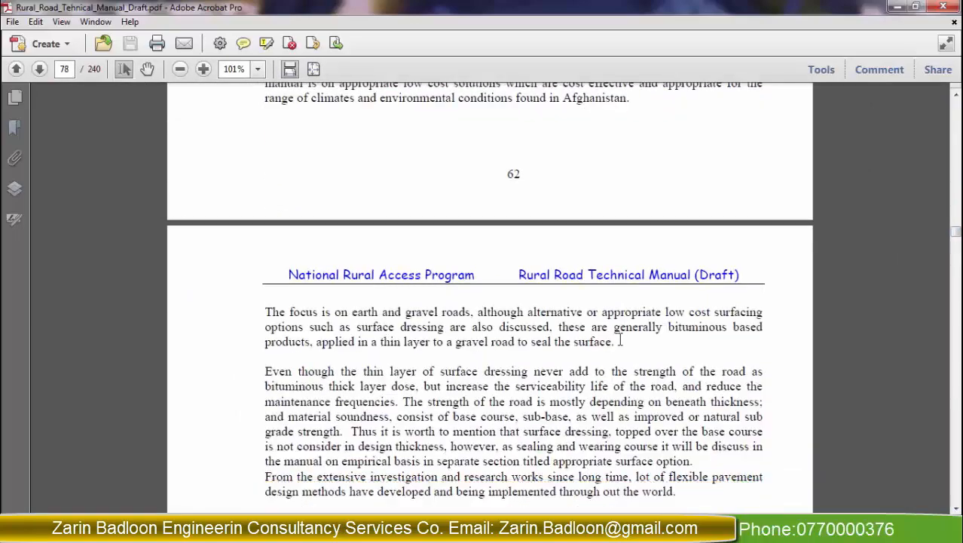
pyautogui.scroll(-20, 620, 339)
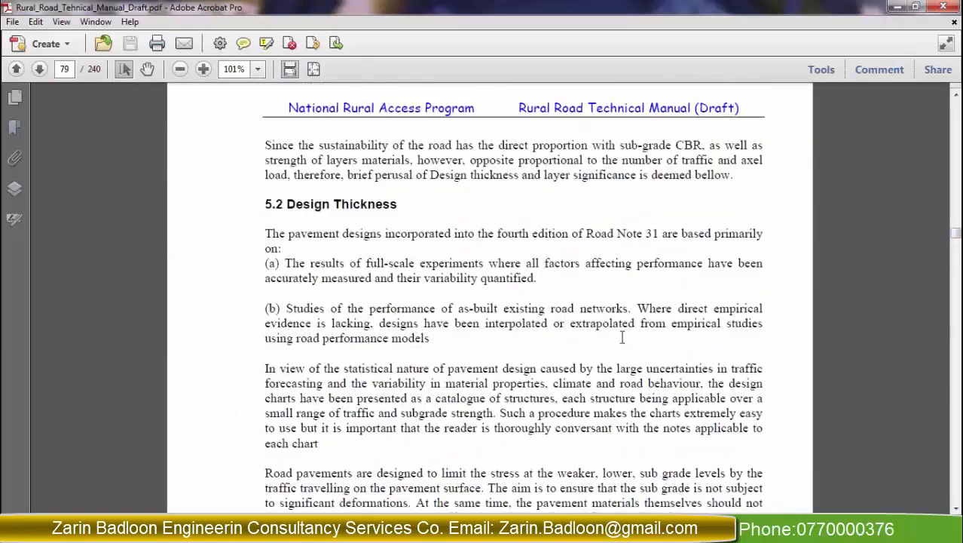
pyautogui.scroll(-15, 623, 336)
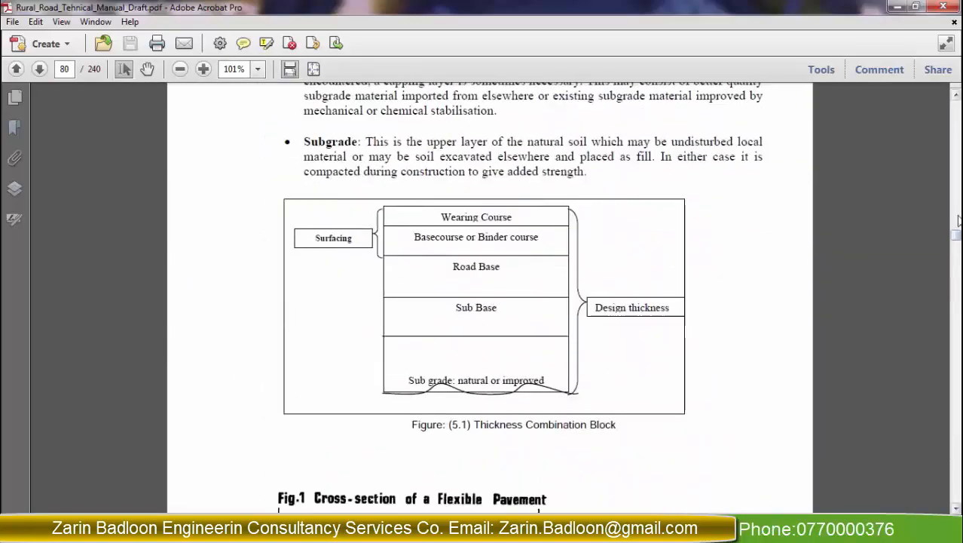
# Step: View the community members' MoU form on the draft manual's last page and close the manual
pyautogui.moveTo(957, 238); pyautogui.dragTo(956, 499)
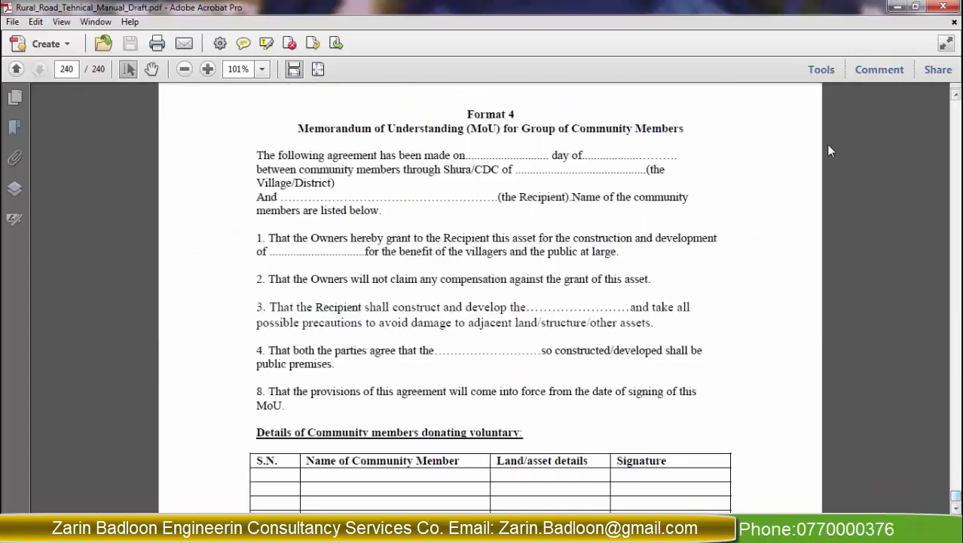
pyautogui.click(941, 6)
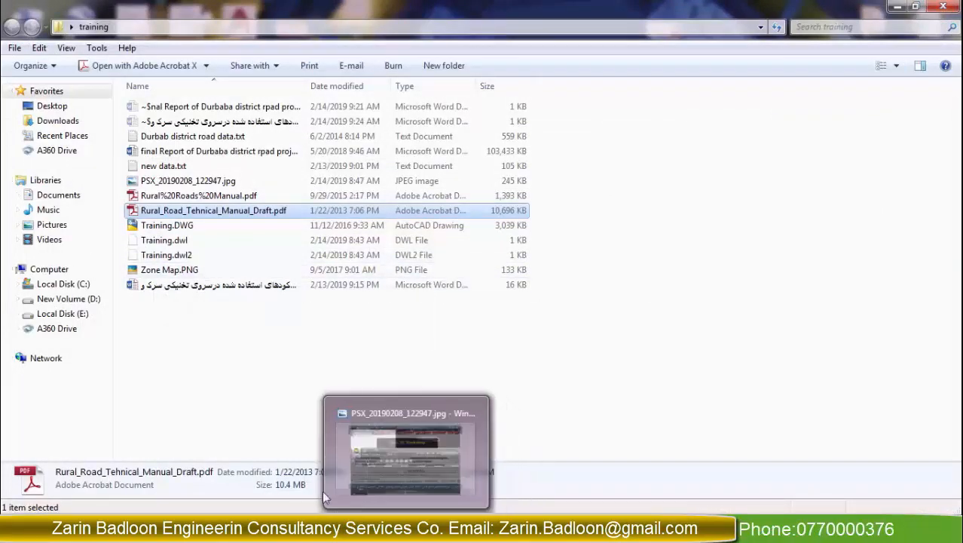
pyautogui.click(370, 349)
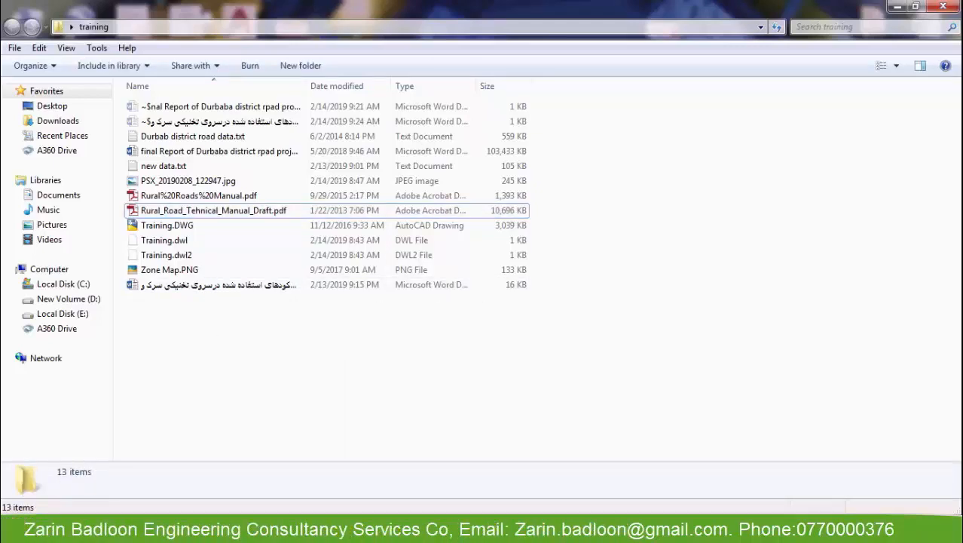
# Step: Switch back to the Training drawing in Civil 3D and collapse its Point Groups collection
pyautogui.click(308, 530)
pyautogui.click(528, 233)
pyautogui.click(433, 327)
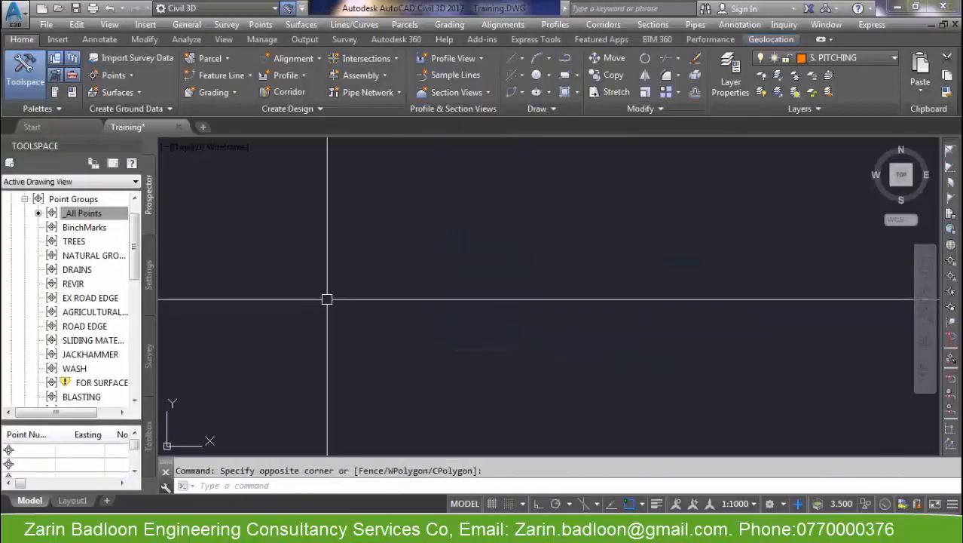
pyautogui.click(25, 199)
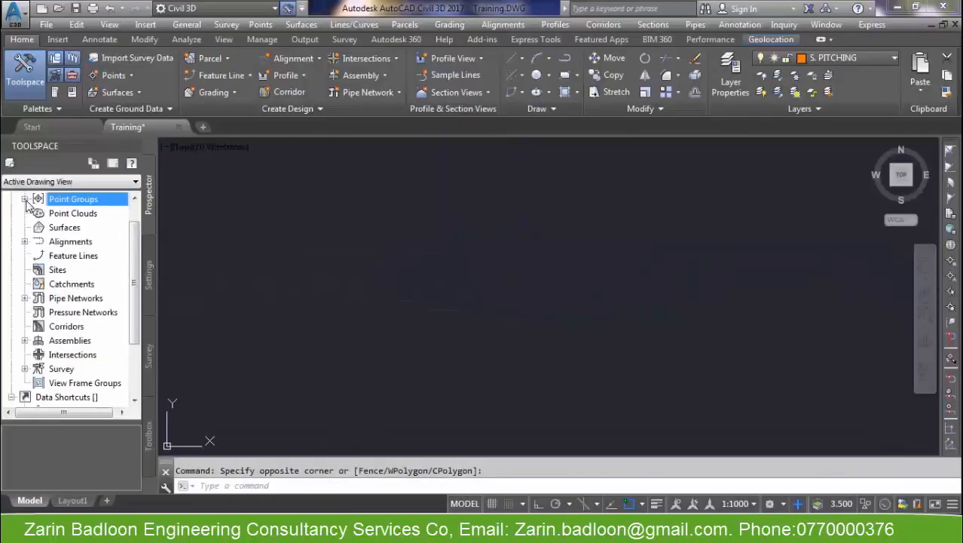
pyautogui.click(387, 226)
pyautogui.click(323, 294)
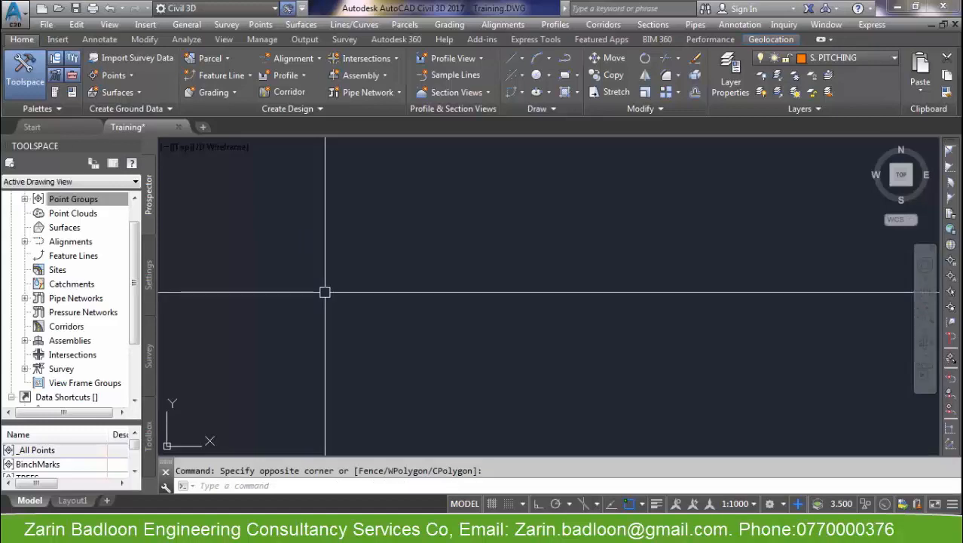
# Step: Open the Training drawing's settings for units and zone, and place the dialog clear of the Toolspace
pyautogui.click(148, 268)
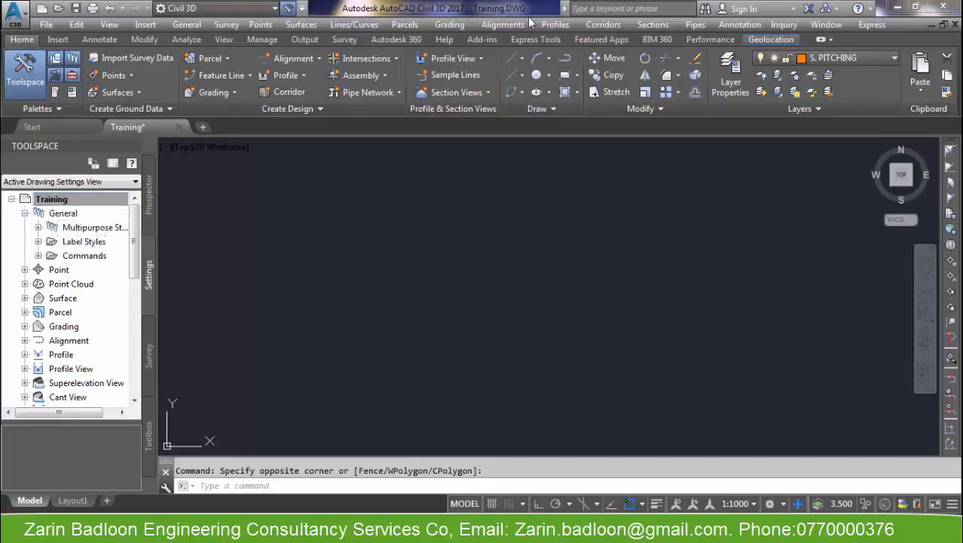
pyautogui.rightClick(99, 199)
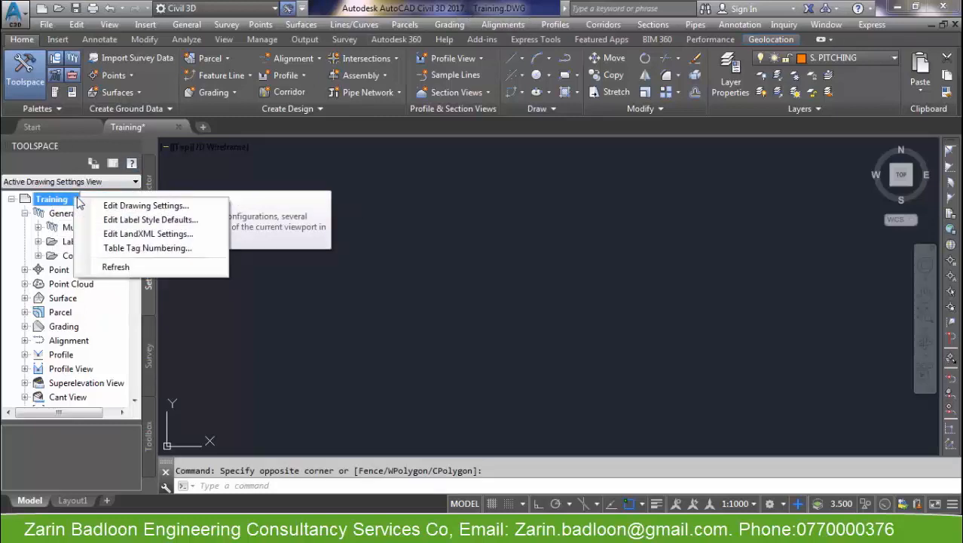
pyautogui.click(118, 206)
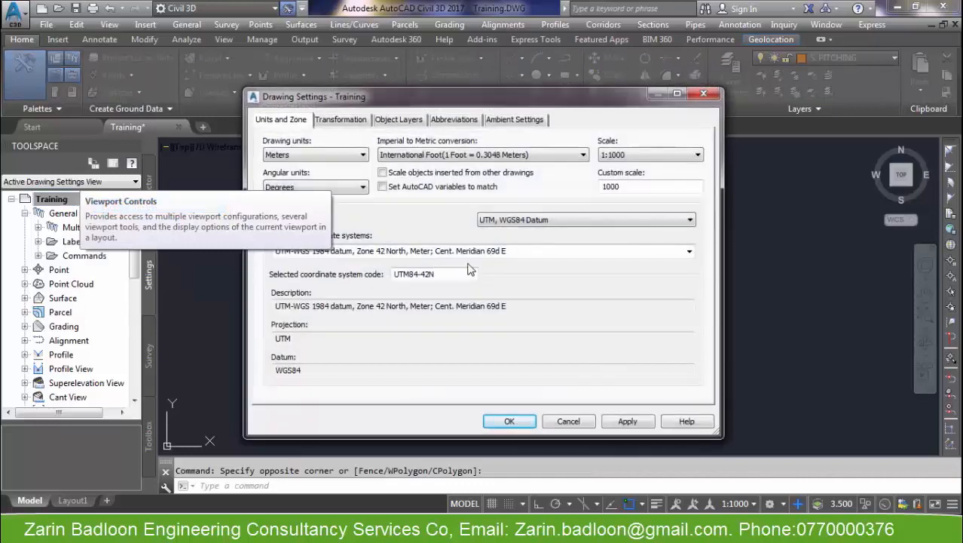
pyautogui.moveTo(511, 97); pyautogui.dragTo(578, 86)
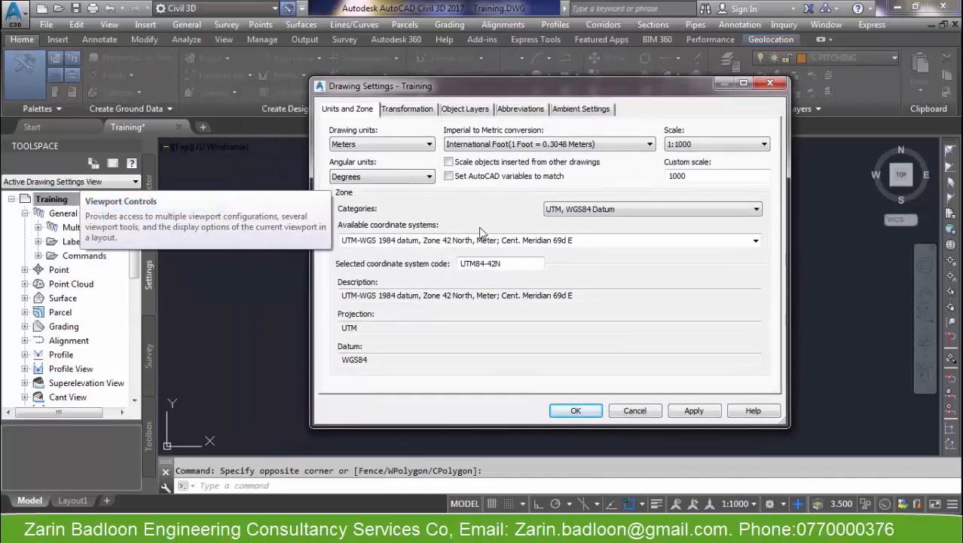
# Step: Review the available drawing units, the imperial to metric conversion choices and the custom scale in the drawing settings
pyautogui.click(382, 144)
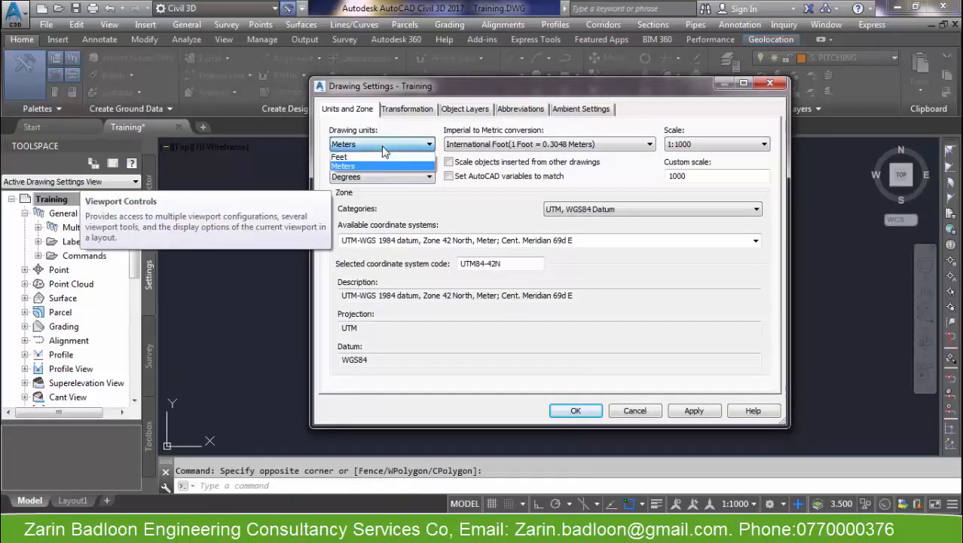
pyautogui.click(383, 151)
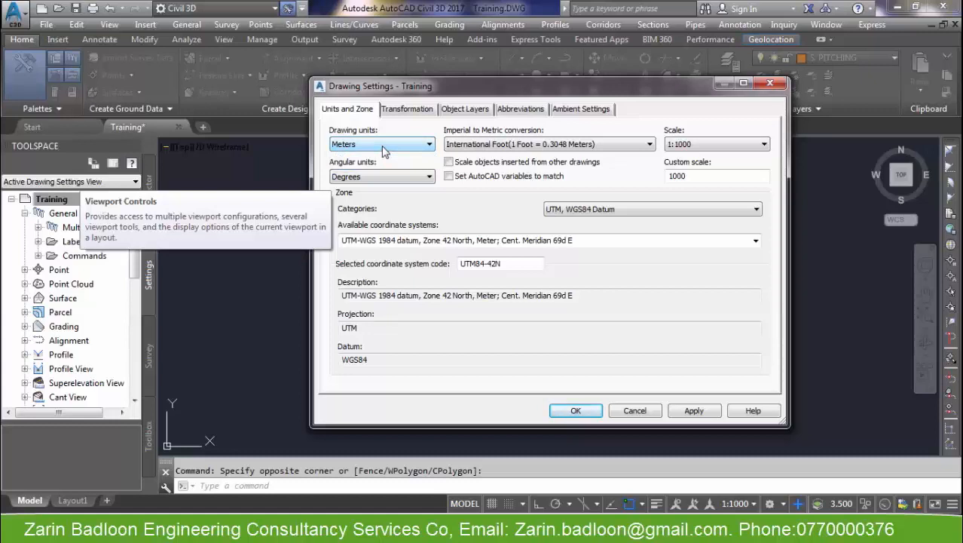
pyautogui.click(383, 144)
pyautogui.click(385, 151)
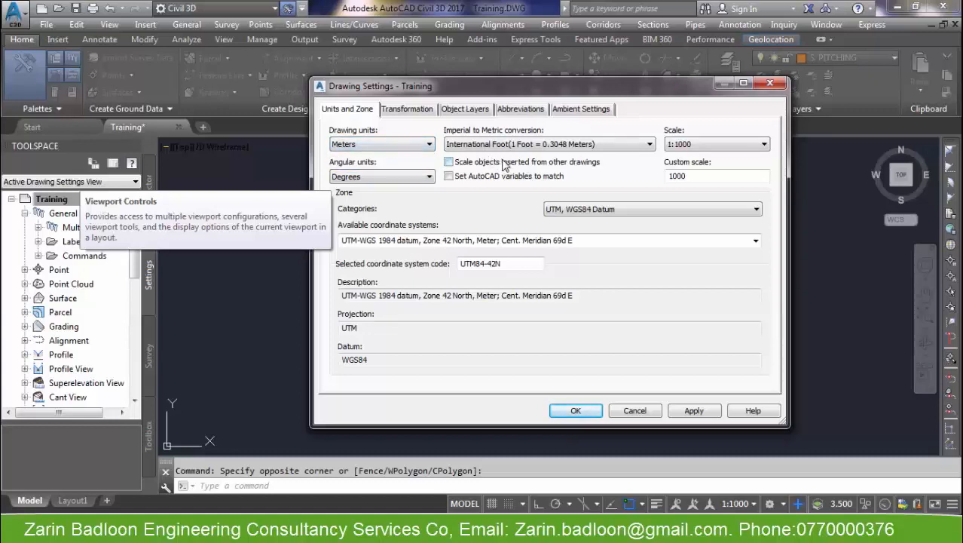
pyautogui.click(571, 147)
pyautogui.click(565, 150)
pyautogui.click(705, 178)
pyautogui.moveTo(693, 177); pyautogui.dragTo(657, 186)
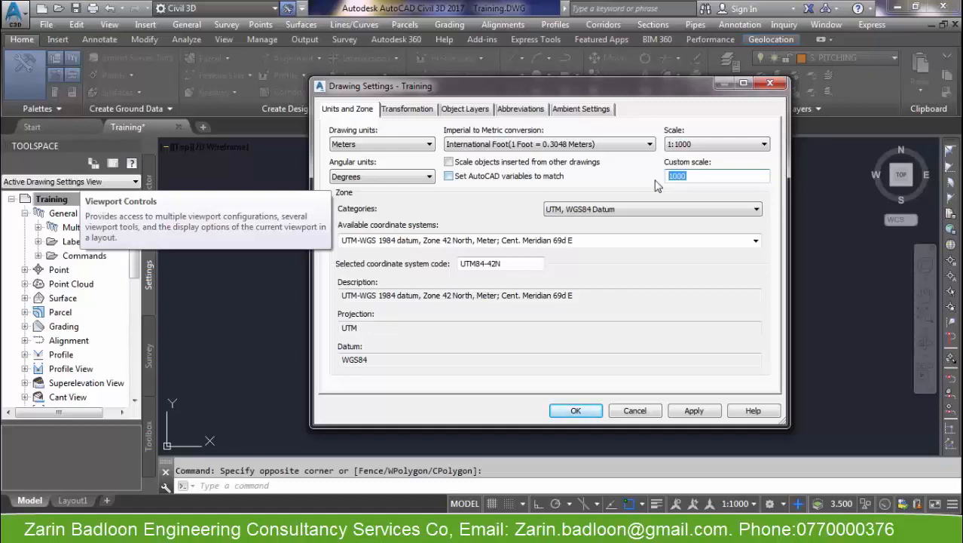
# Step: Set the Training drawing's scale option to Custom
pyautogui.click(687, 176)
pyautogui.moveTo(699, 177); pyautogui.dragTo(670, 181)
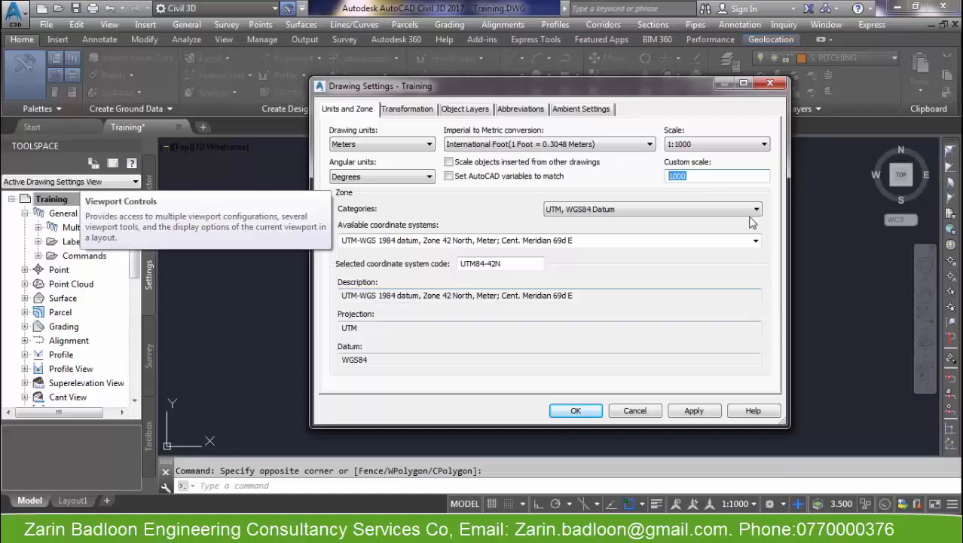
pyautogui.click(712, 144)
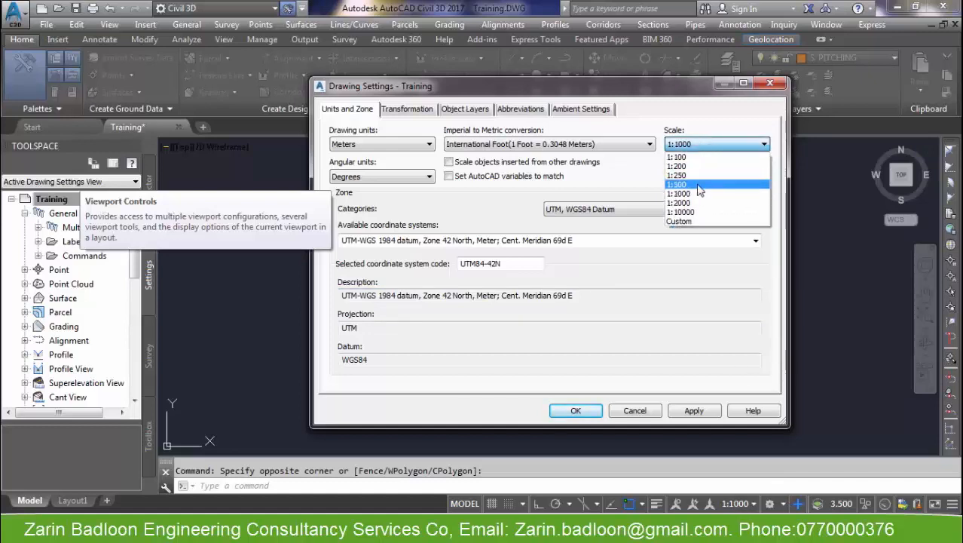
pyautogui.click(691, 222)
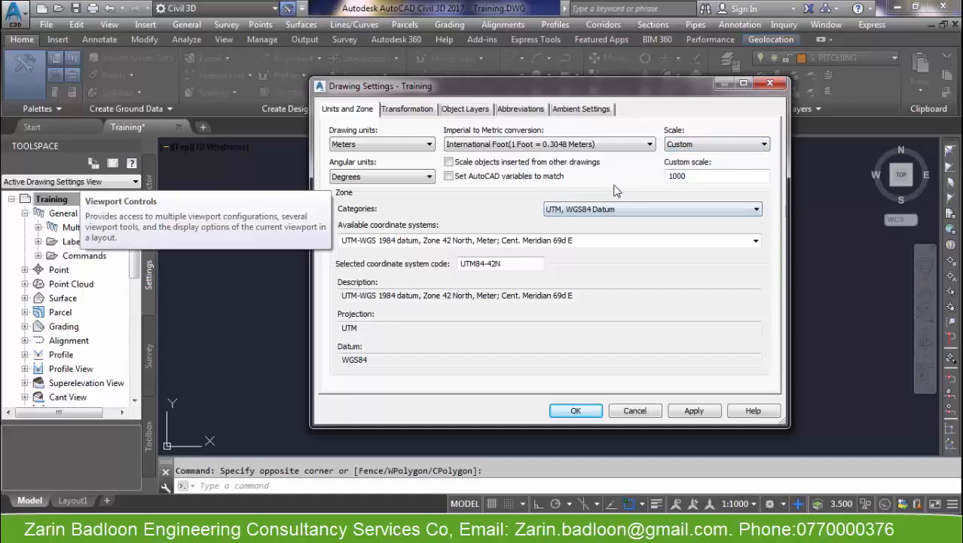
# Step: Choose Degrees as the angular units and UTM, WGS84 Datum as the coordinate zone category
pyautogui.click(385, 178)
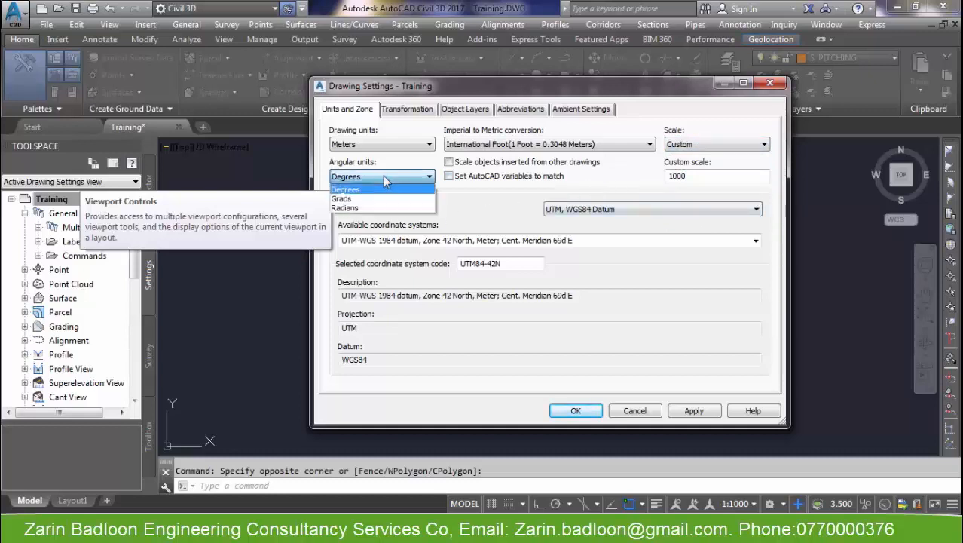
pyautogui.click(354, 189)
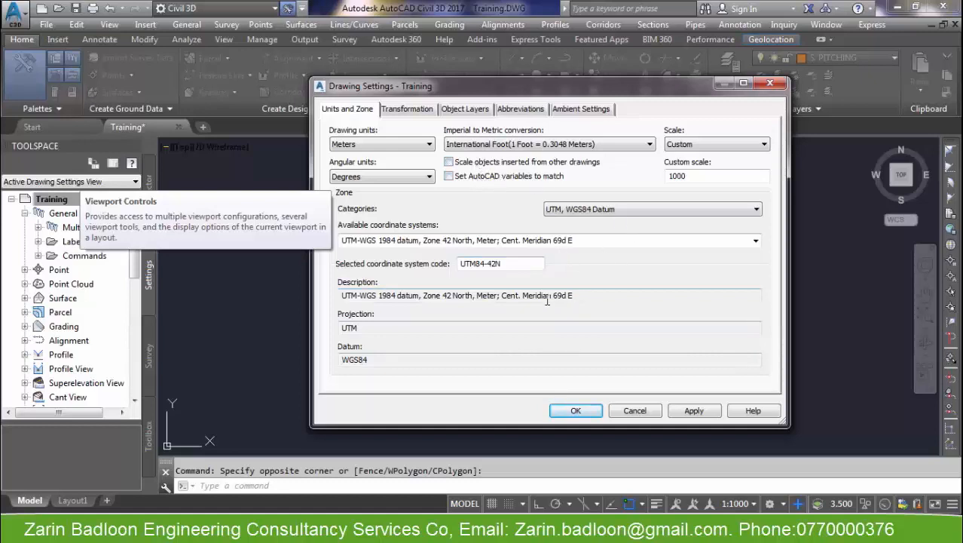
pyautogui.click(595, 212)
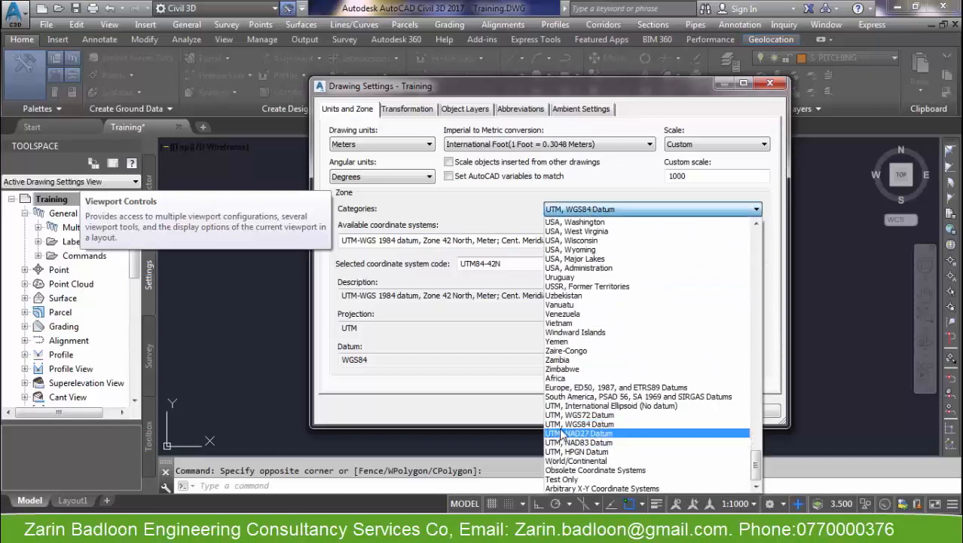
pyautogui.click(602, 426)
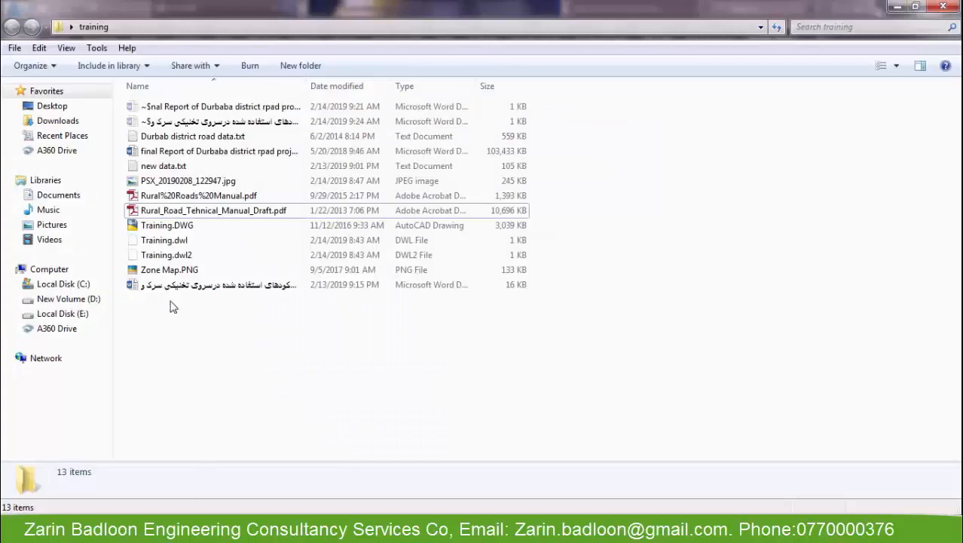
# Step: Examine the zone grid in Zone Map.PNG from the training folder, close it and return to the Civil 3D drawing settings
pyautogui.doubleClick(168, 270)
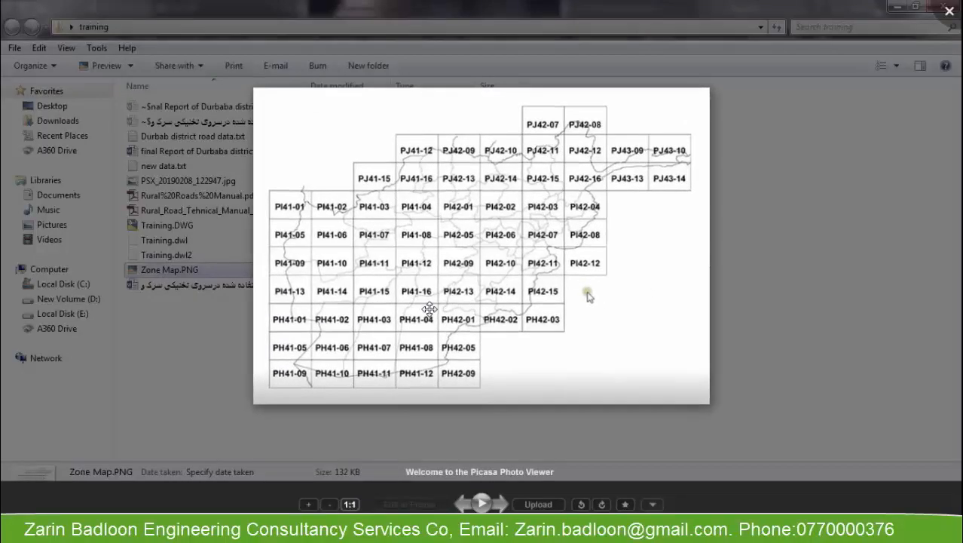
pyautogui.scroll(2, 570, 289)
pyautogui.scroll(-1, 652, 332)
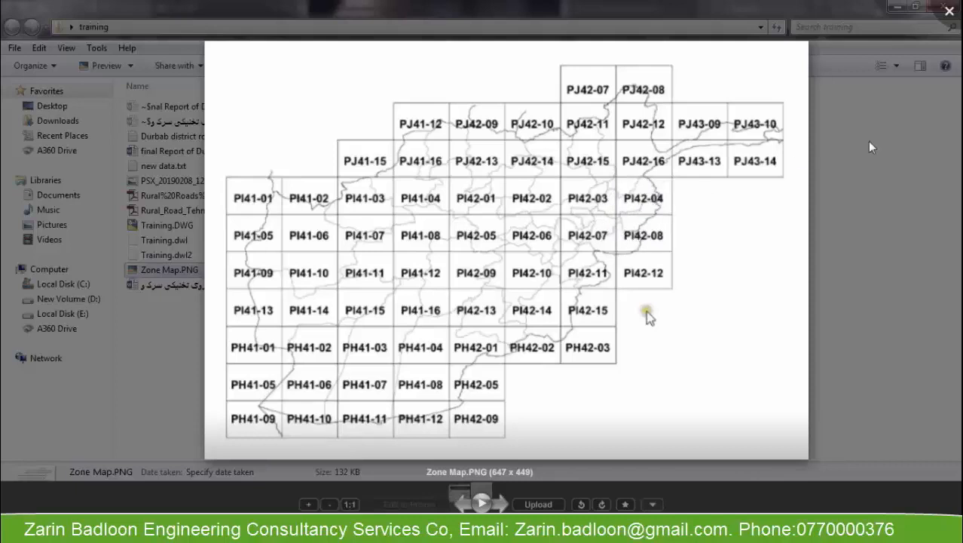
pyautogui.click(950, 10)
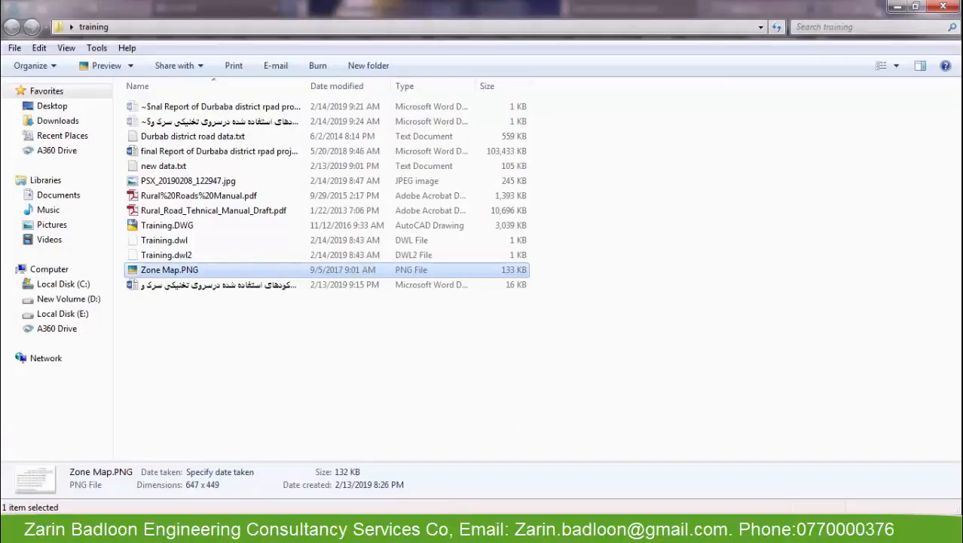
pyautogui.hotkey('alt', 'Tab')
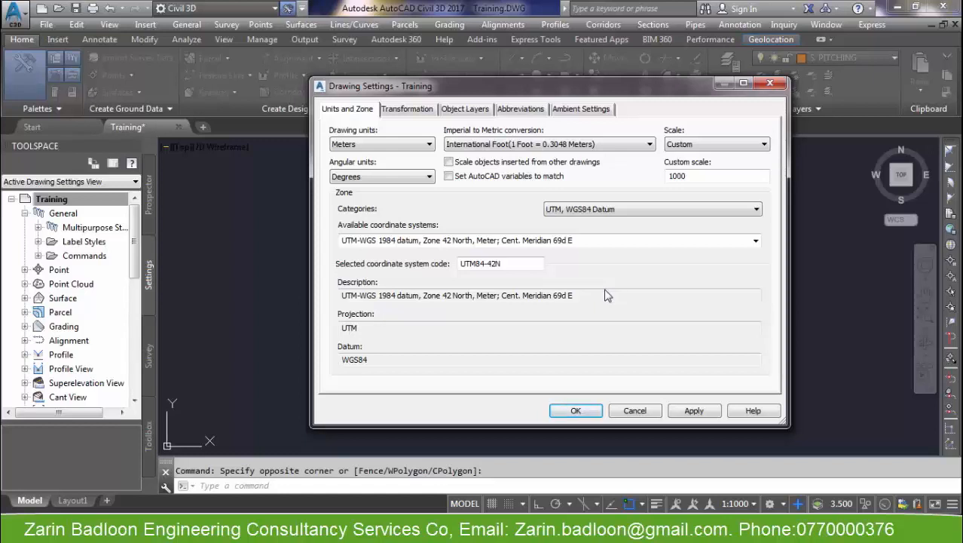
# Step: Check the selected UTM-WGS 1984 Zone 42 North coordinate system against the Zone Map image
pyautogui.click(597, 239)
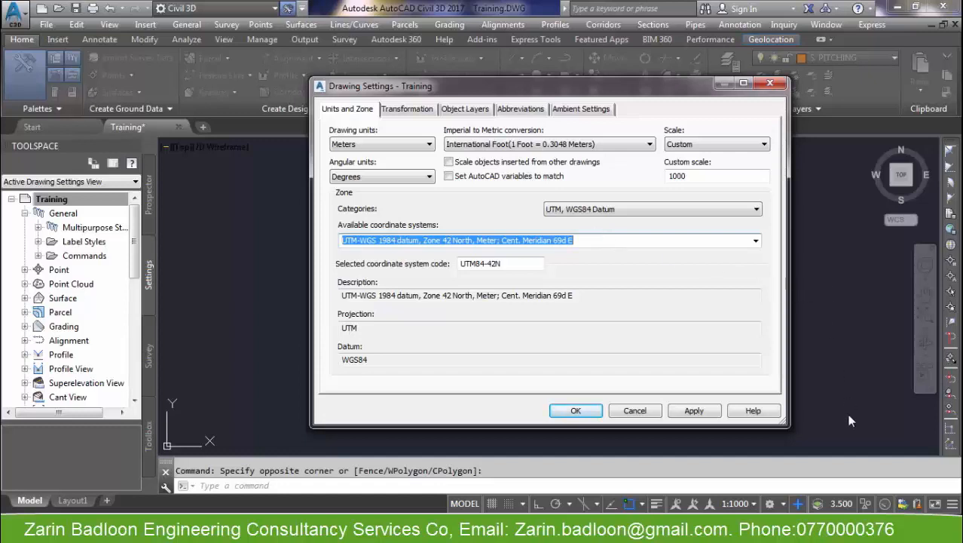
pyautogui.click(581, 240)
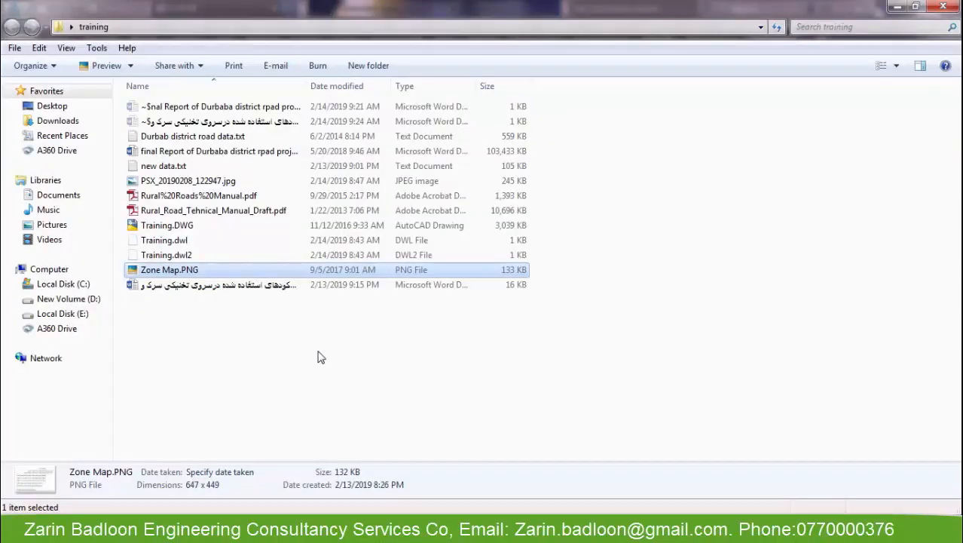
pyautogui.doubleClick(233, 271)
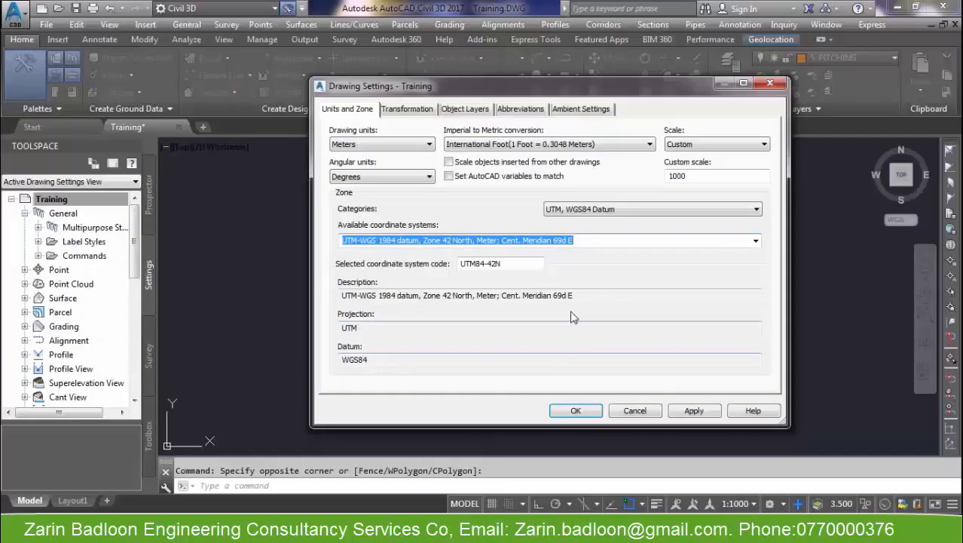
# Step: Try applying the transform settings and the sea level scale factor with an elevation of 500 m
pyautogui.click(409, 111)
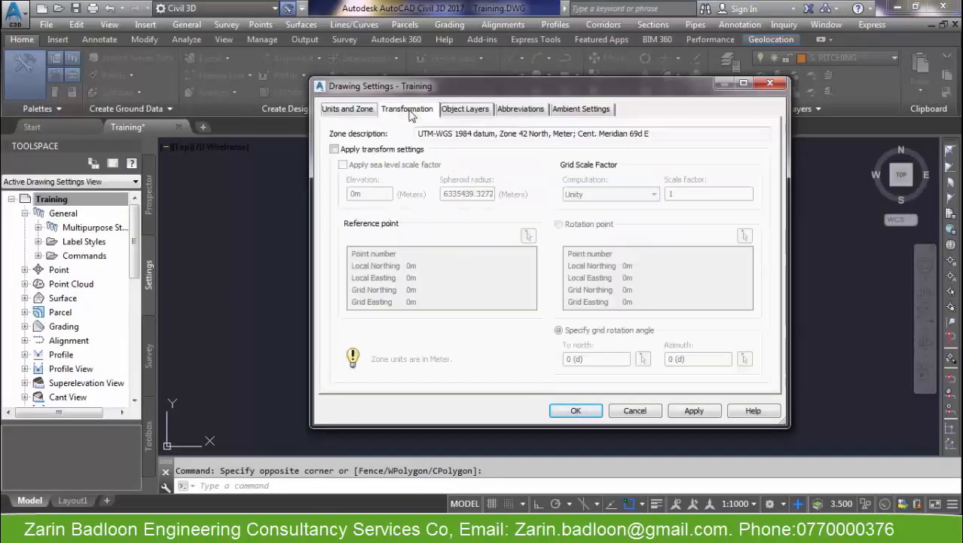
pyautogui.click(379, 150)
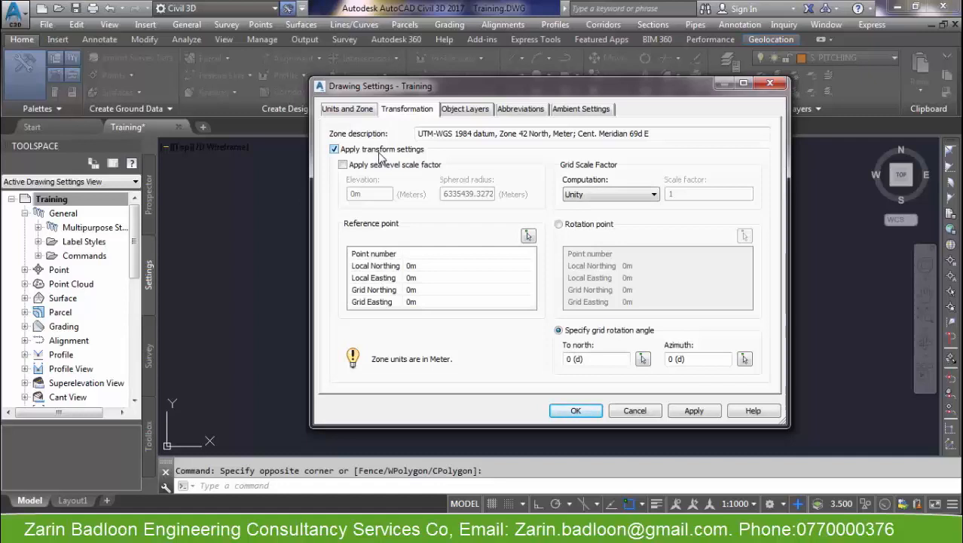
pyautogui.click(380, 153)
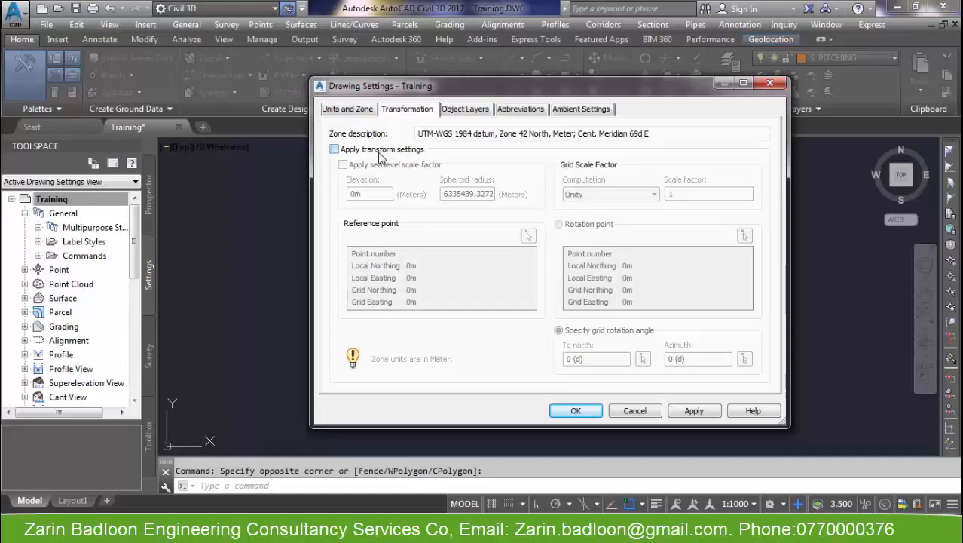
pyautogui.click(381, 153)
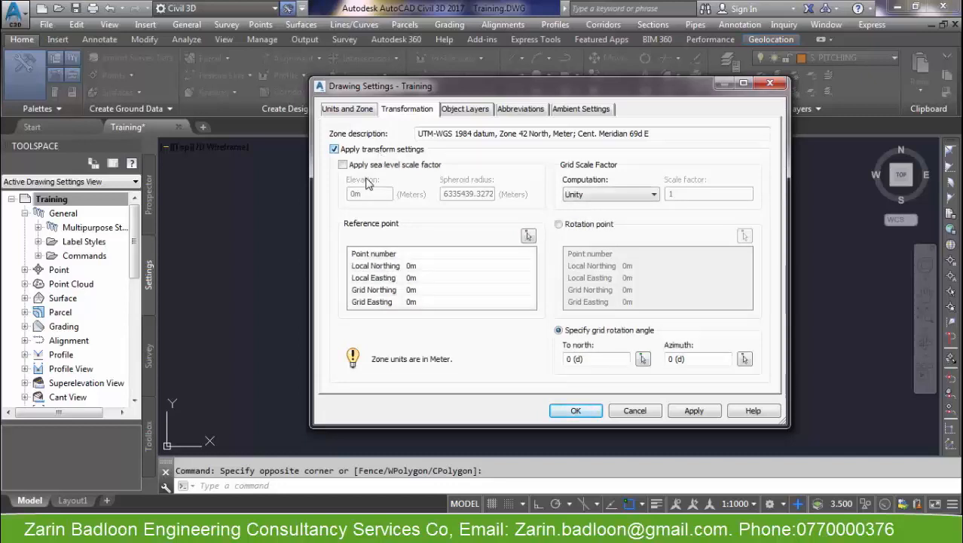
pyautogui.click(362, 168)
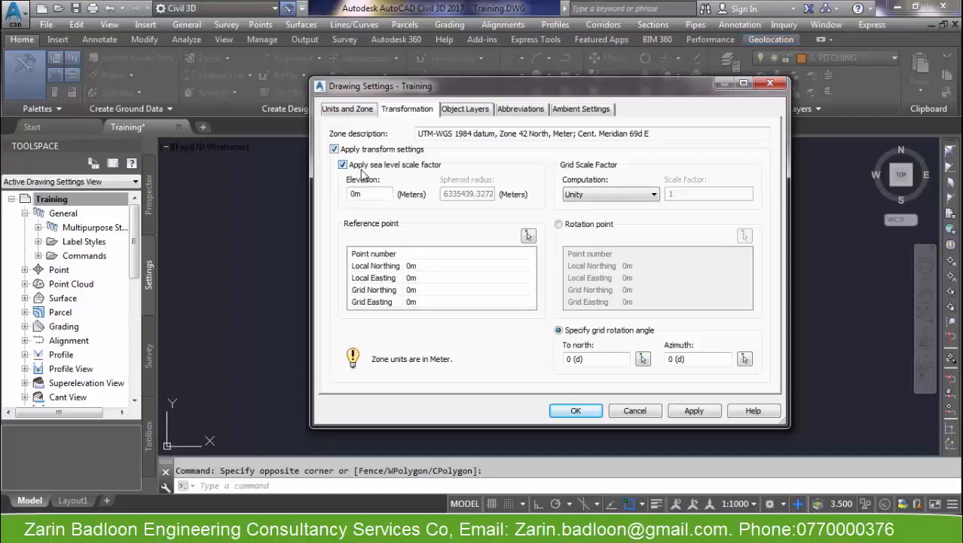
pyautogui.click(365, 193)
pyautogui.doubleClick(359, 193)
pyautogui.write('500')
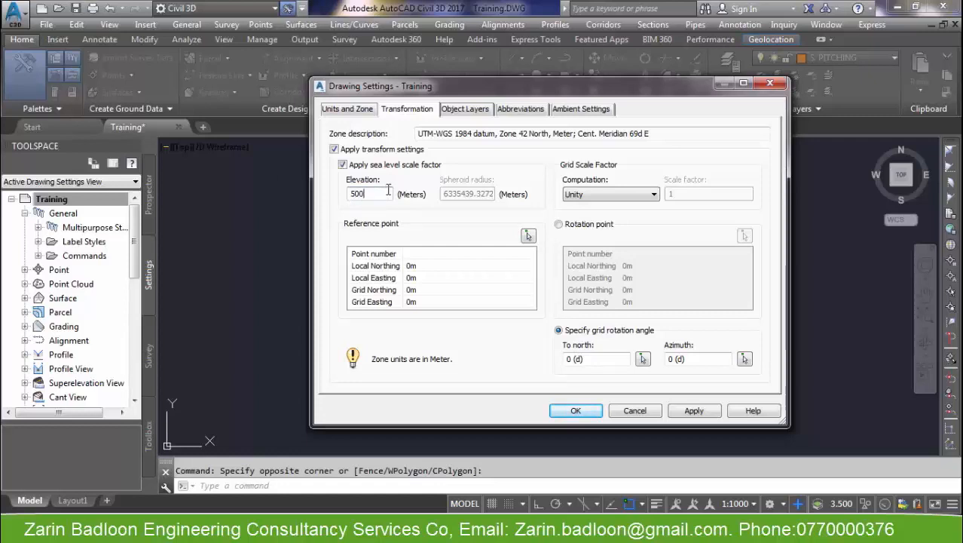
# Step: Reset the sea level elevation to 0 and turn off the transform settings
pyautogui.moveTo(389, 193); pyautogui.dragTo(337, 194)
pyautogui.write('0')
pyautogui.click(334, 149)
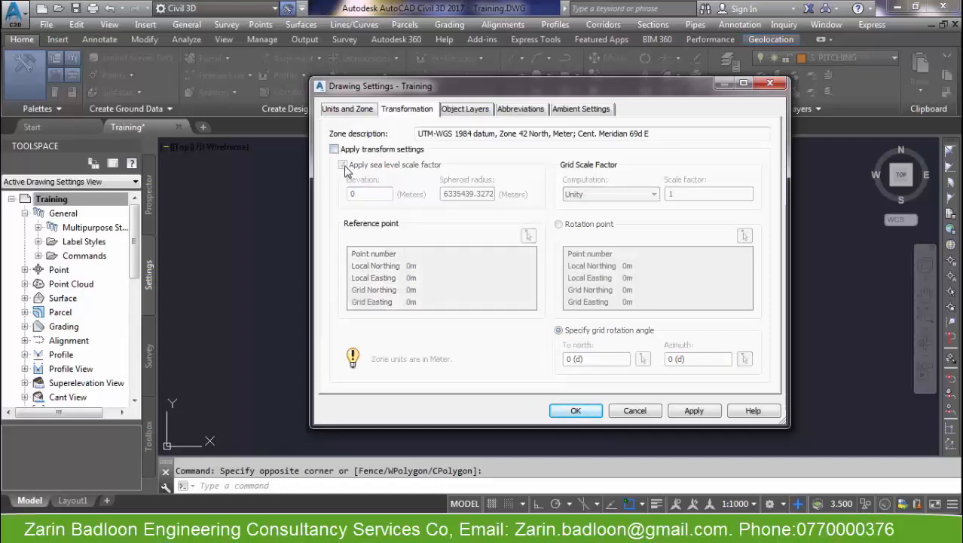
# Step: Examine the object layer assignments and the lock setting of the Building Site object
pyautogui.click(456, 113)
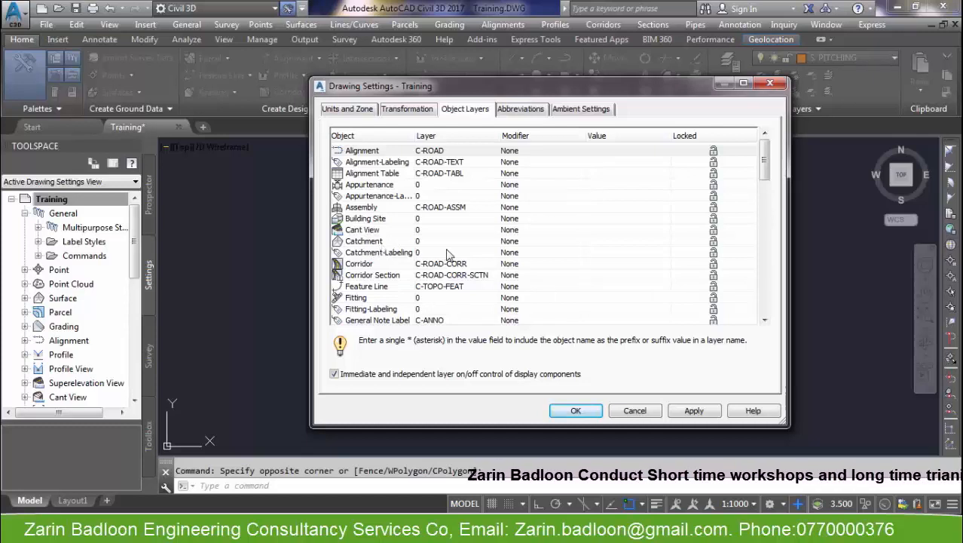
pyautogui.click(372, 223)
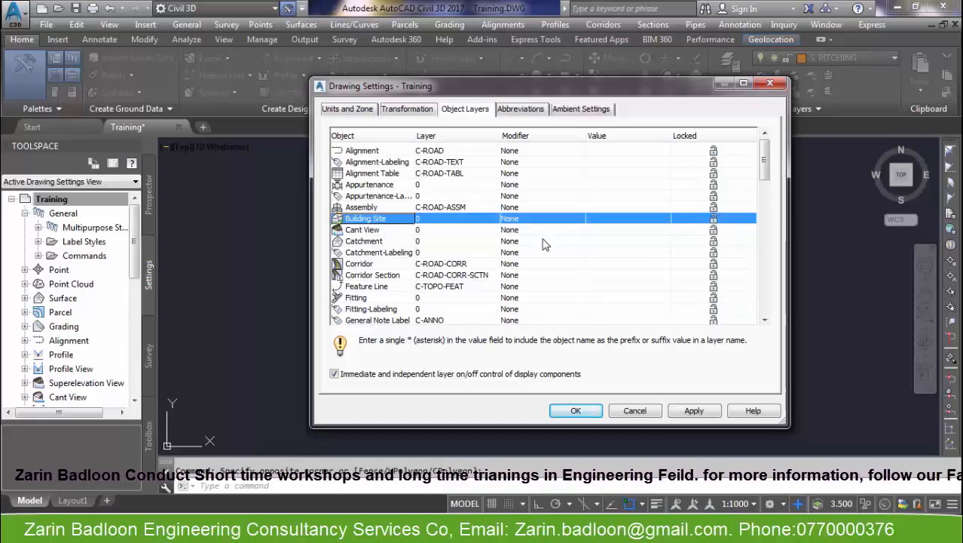
pyautogui.click(714, 220)
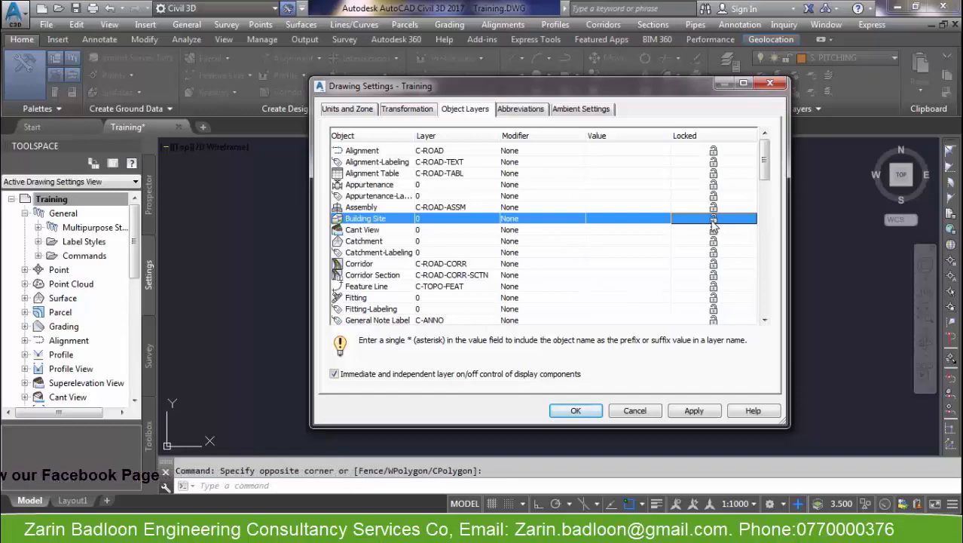
# Step: Review the layers assigned to the structure, structure labeling, superelevation view, surface legend, survey figure and survey network objects
pyautogui.scroll(-15, 481, 221)
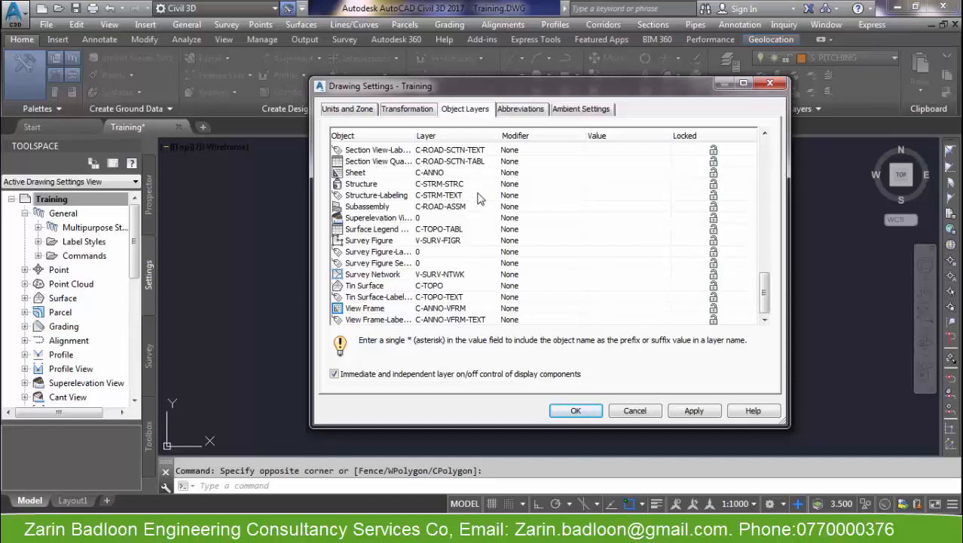
pyautogui.click(439, 195)
pyautogui.click(440, 185)
pyautogui.click(439, 196)
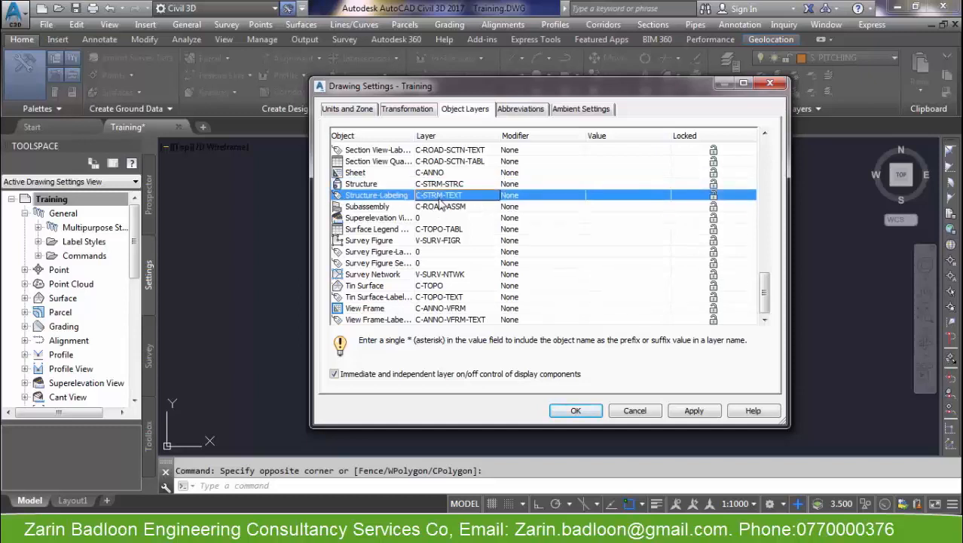
pyautogui.click(435, 217)
pyautogui.click(431, 230)
pyautogui.click(430, 241)
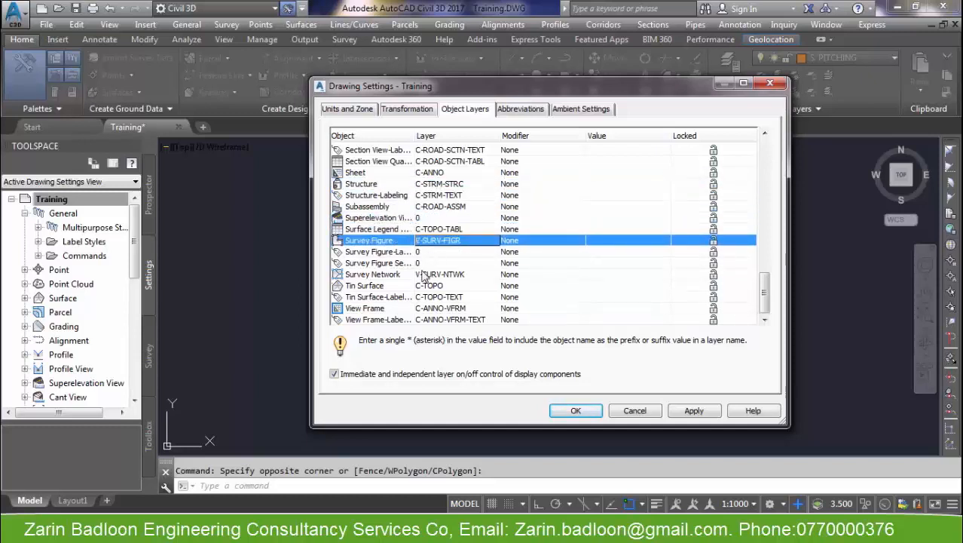
pyautogui.click(424, 275)
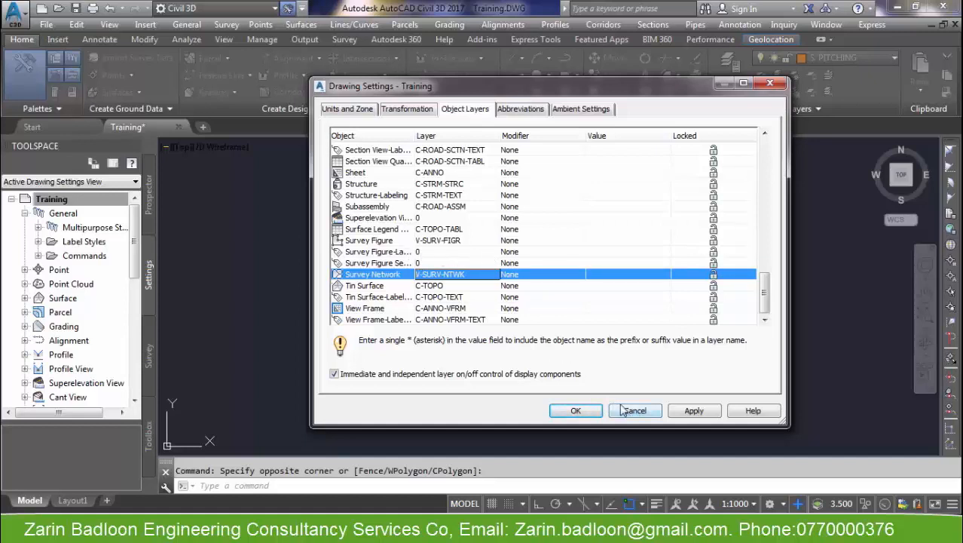
# Step: Review the alignment geometry point abbreviations from Spiral-Spiral Intersect to Curve-Tangent Intersect
pyautogui.click(521, 115)
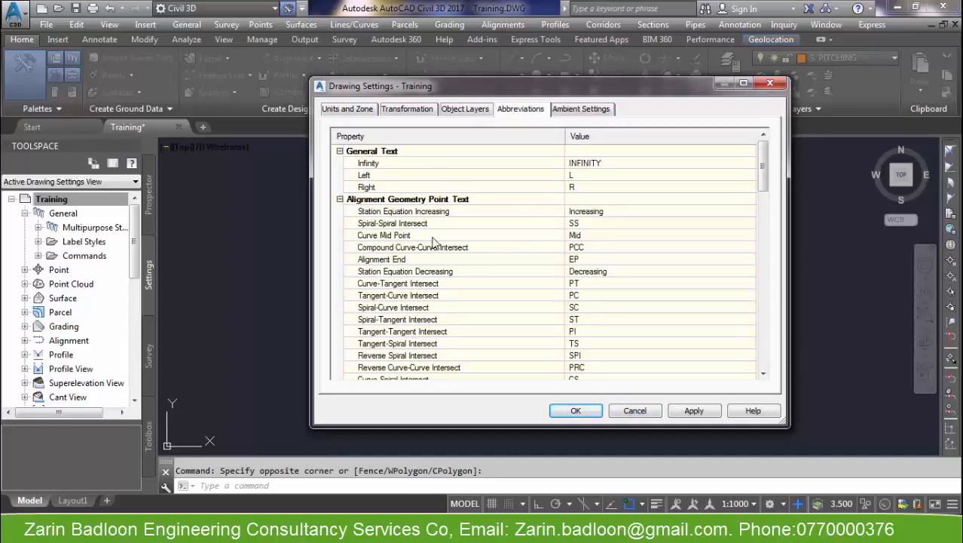
pyautogui.click(585, 225)
pyautogui.click(585, 246)
pyautogui.click(583, 236)
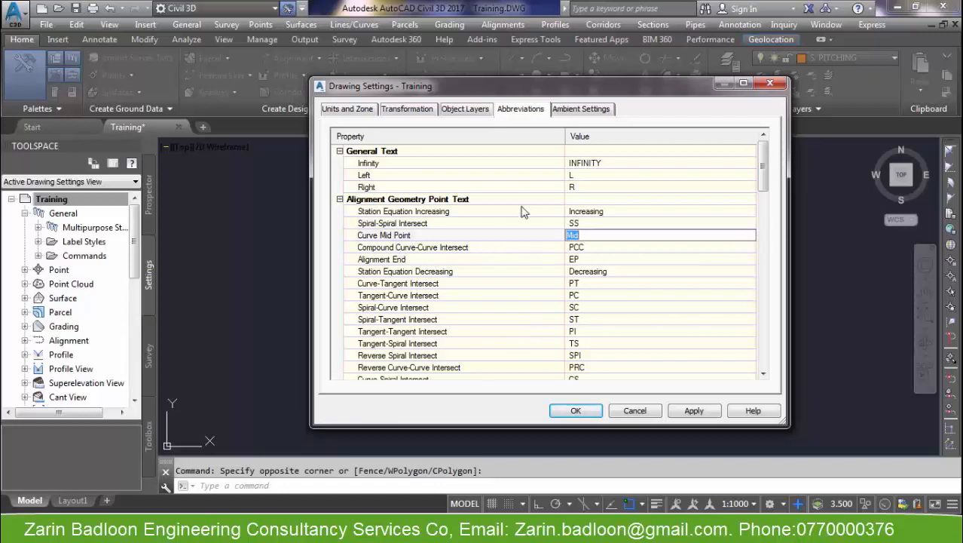
pyautogui.click(588, 236)
pyautogui.click(591, 249)
pyautogui.click(592, 261)
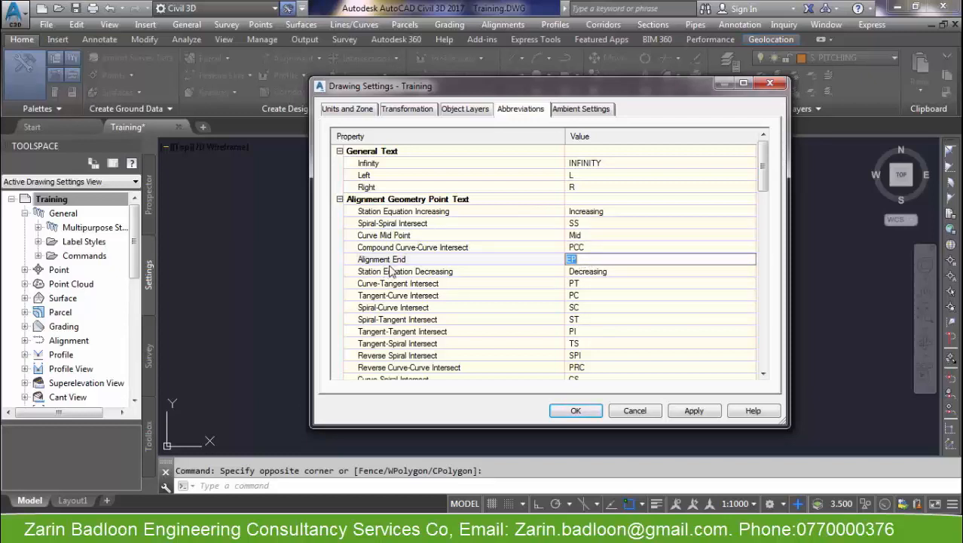
pyautogui.click(584, 258)
pyautogui.press('Down')
pyautogui.press('Down')
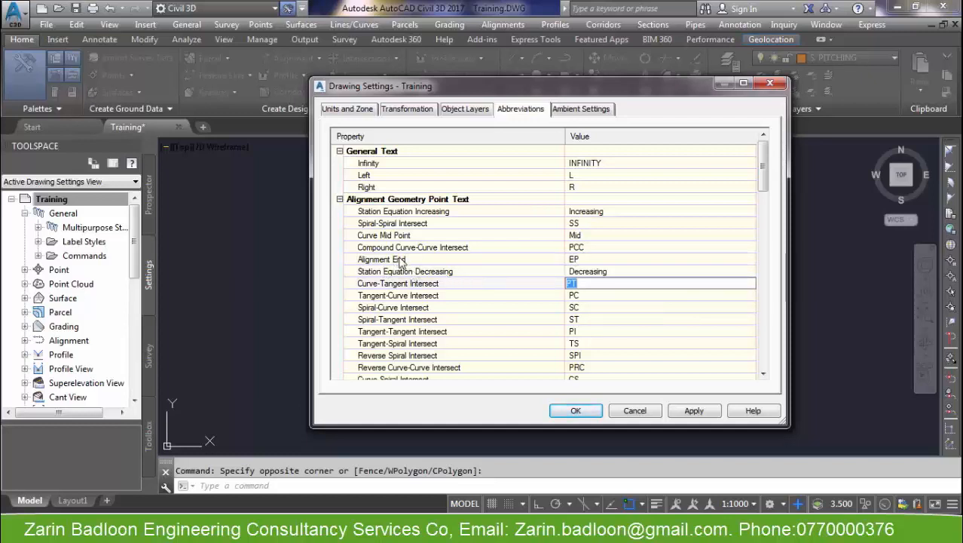
# Step: Compare the Alignment End, Station Equation Decreasing and tangent-curve abbreviations, and view the list down to the superelevation entries
pyautogui.click(403, 260)
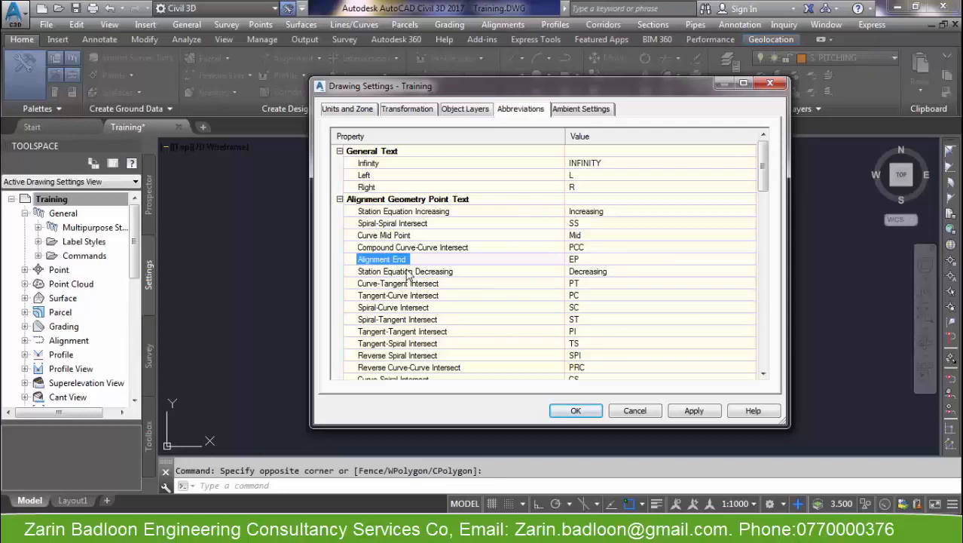
pyautogui.click(408, 272)
pyautogui.click(411, 296)
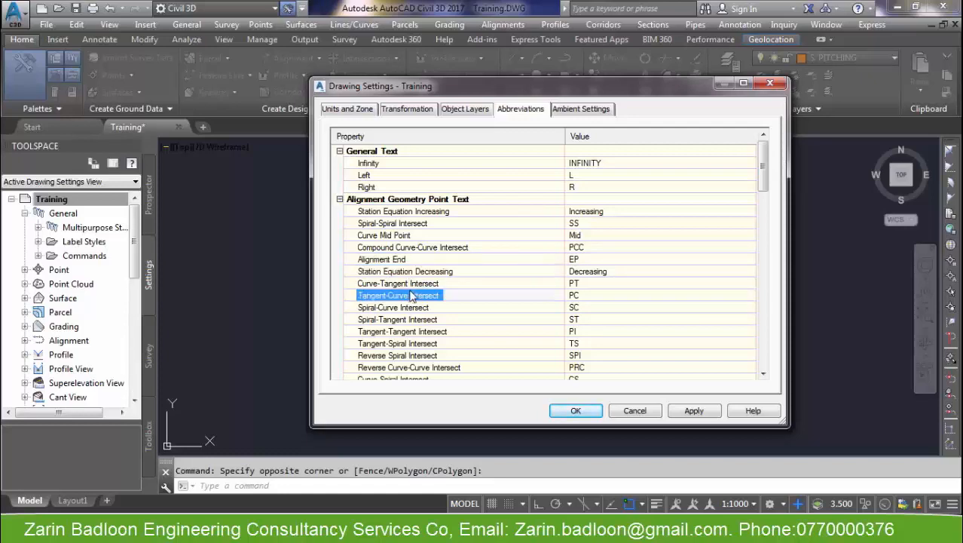
pyautogui.click(595, 283)
pyautogui.scroll(-15, 595, 294)
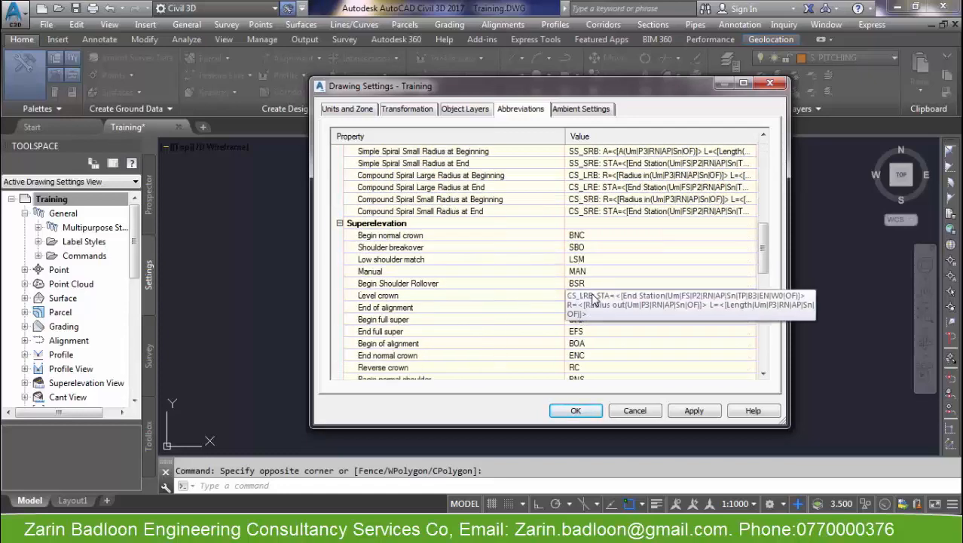
# Step: Leave the drawing settings without applying changes and look through the Training drawing's point groups
pyautogui.click(633, 410)
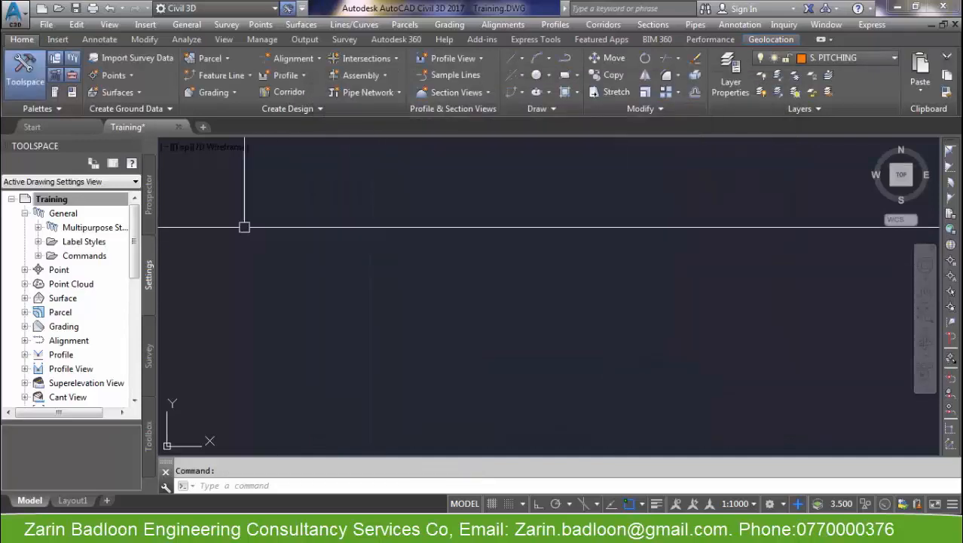
pyautogui.click(149, 198)
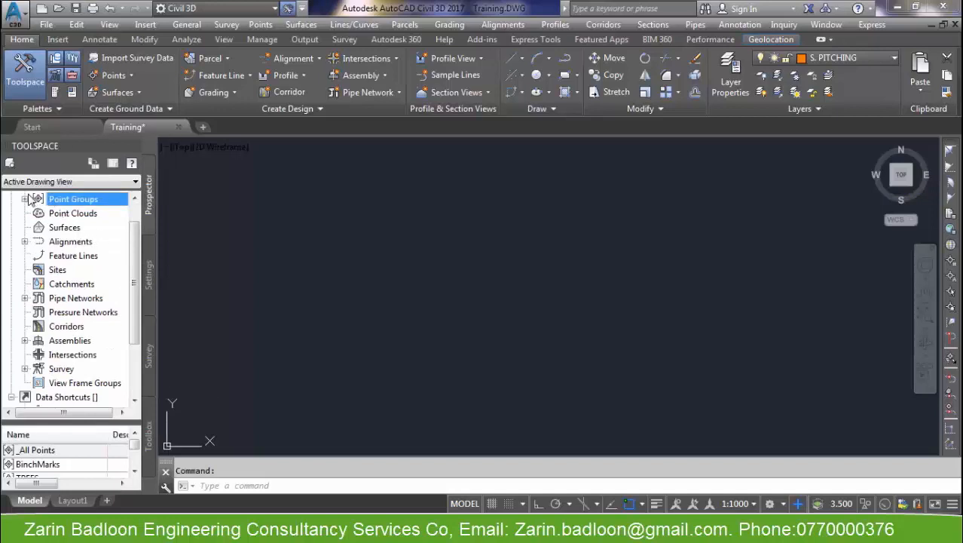
pyautogui.rightClick(74, 201)
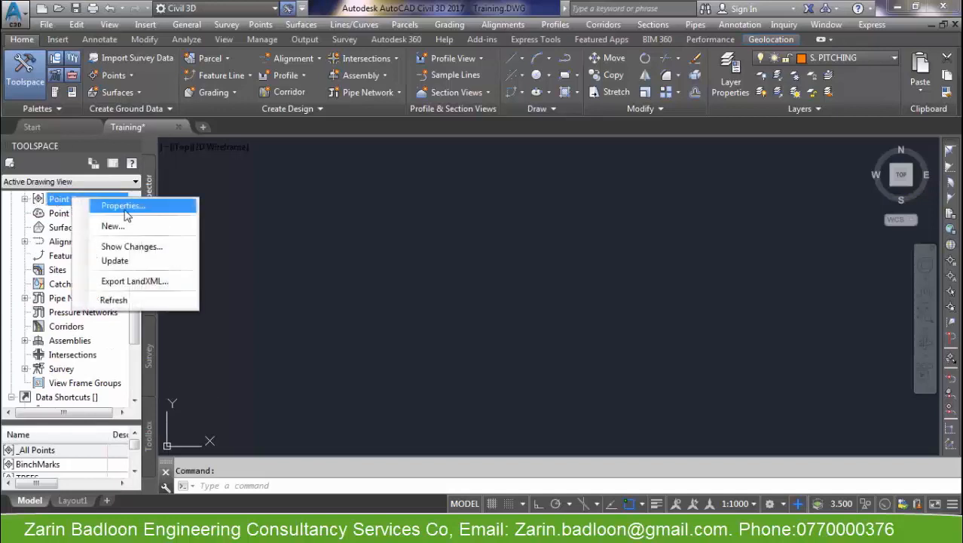
pyautogui.click(25, 199)
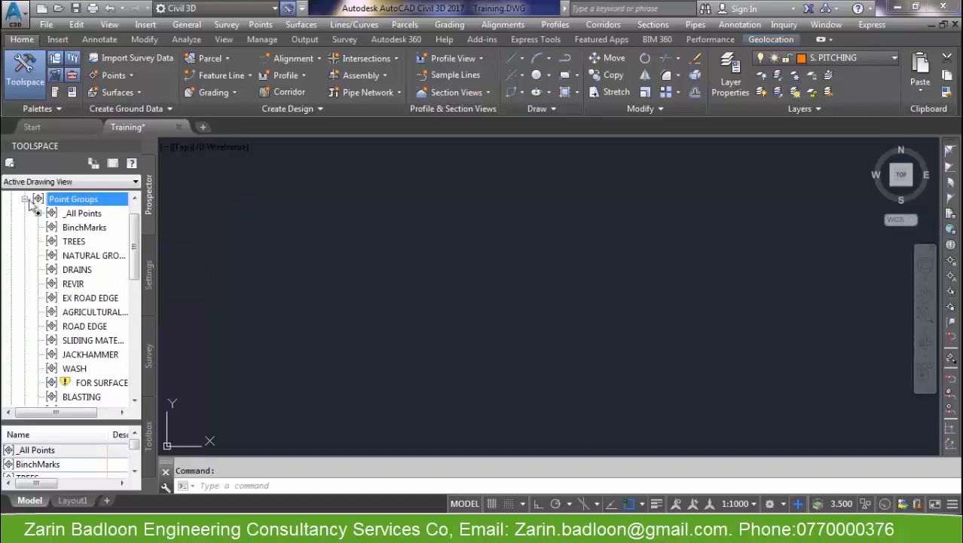
pyautogui.click(25, 199)
pyautogui.scroll(1, 134, 227)
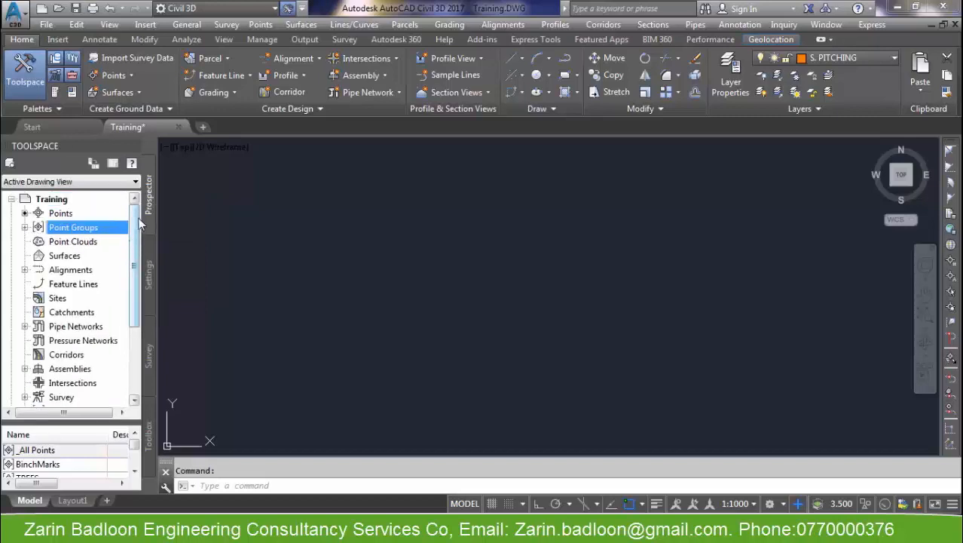
pyautogui.rightClick(69, 214)
pyautogui.click(101, 219)
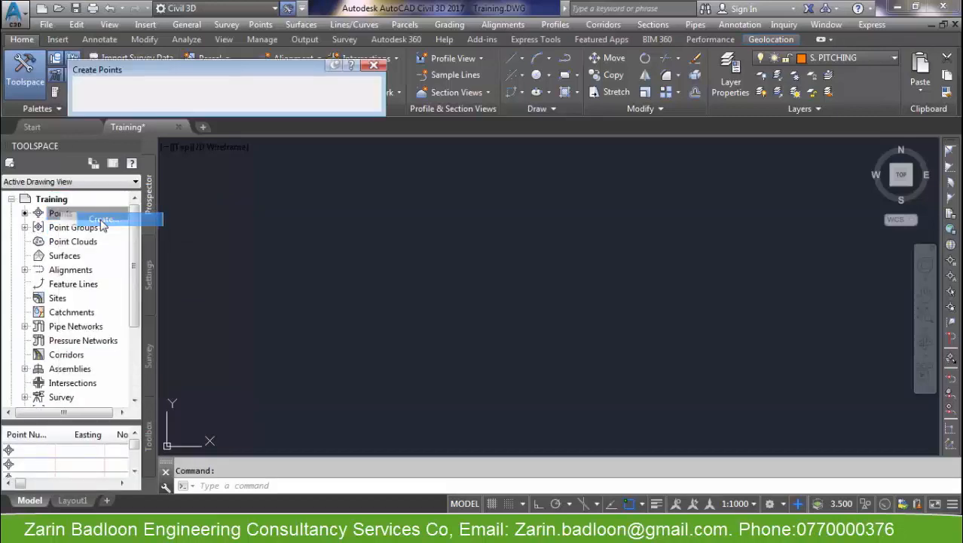
pyautogui.click(374, 65)
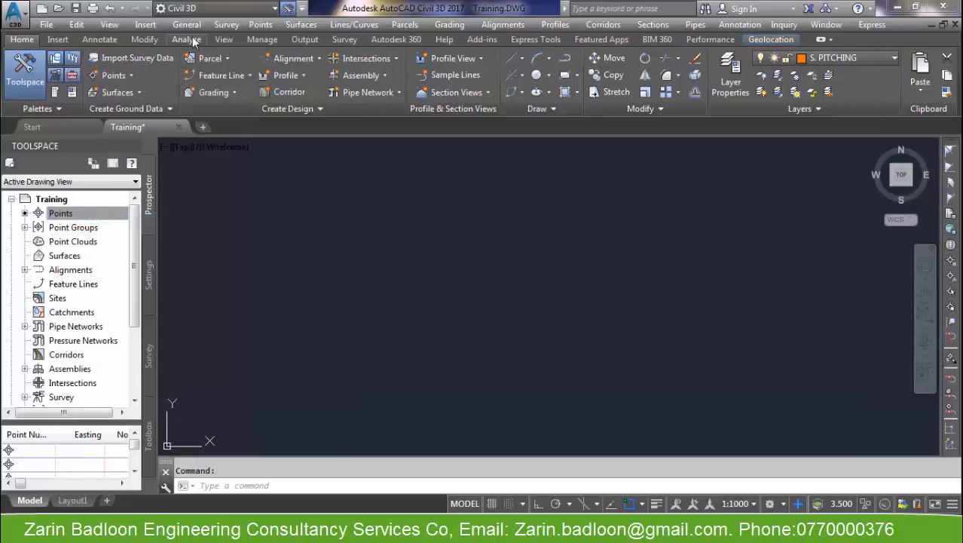
pyautogui.click(261, 24)
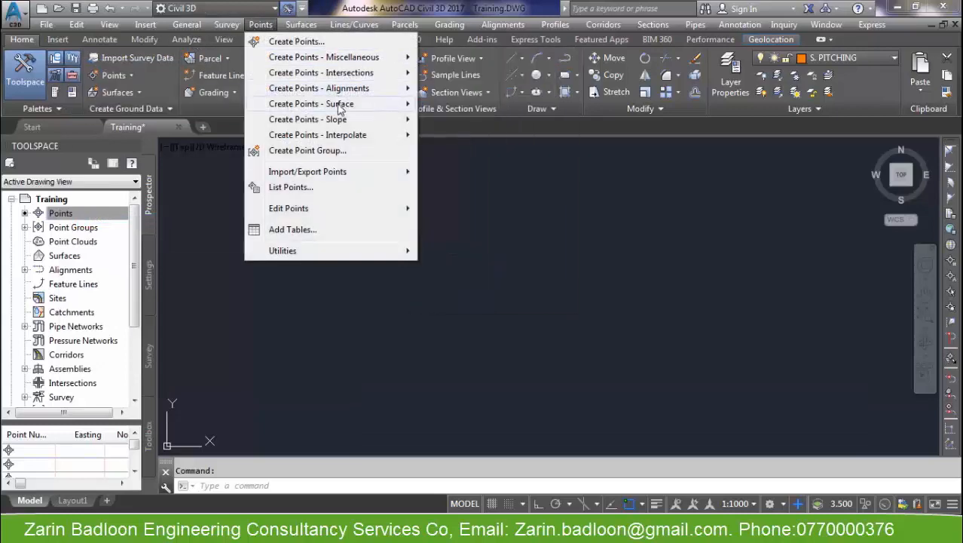
pyautogui.moveTo(321, 172)
pyautogui.click(463, 173)
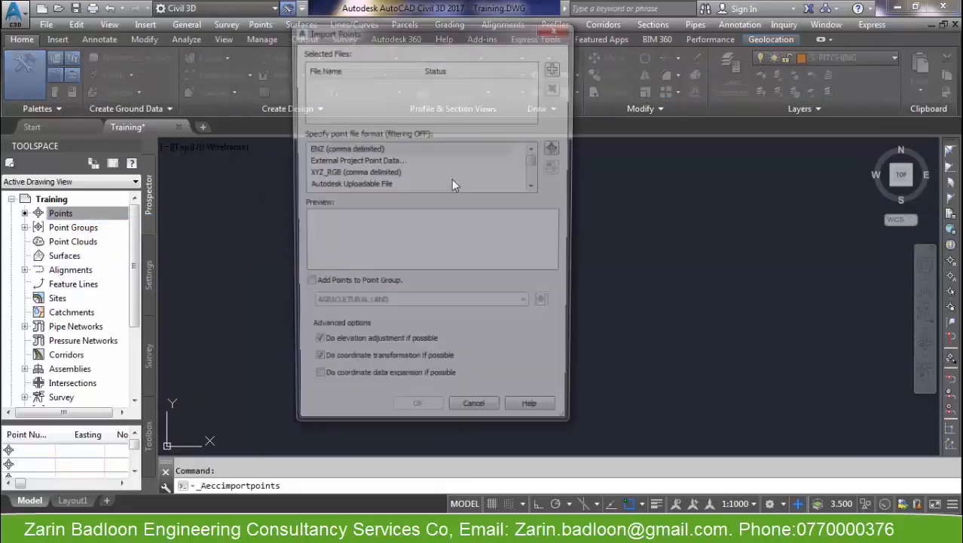
pyautogui.click(557, 28)
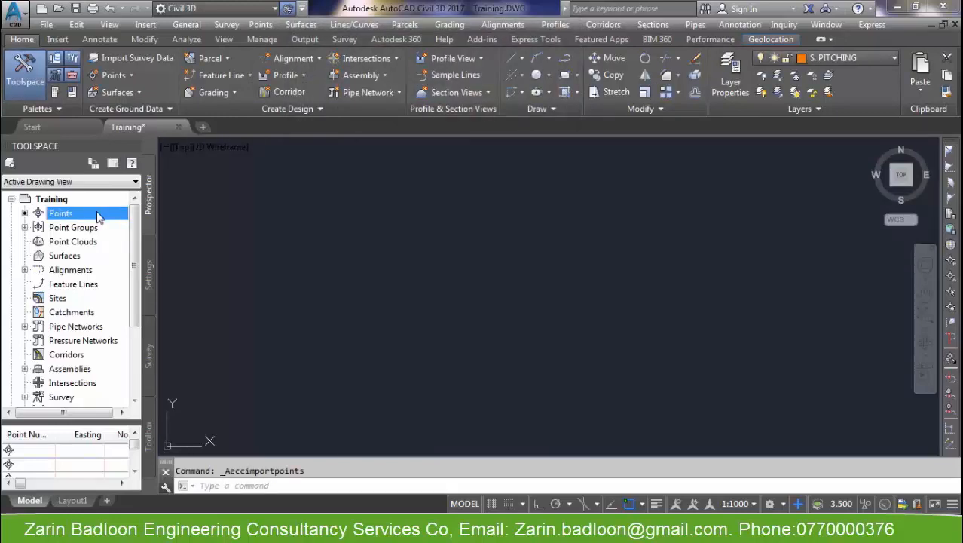
# Step: Start a point import from the point creation tools and open new data.txt in Notepad to check its column order
pyautogui.rightClick(98, 217)
pyautogui.click(132, 220)
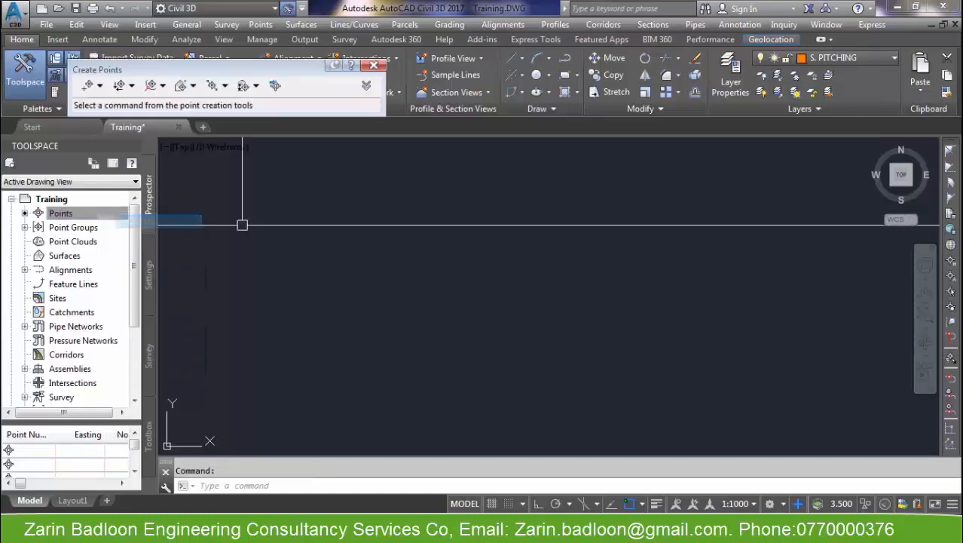
pyautogui.click(275, 85)
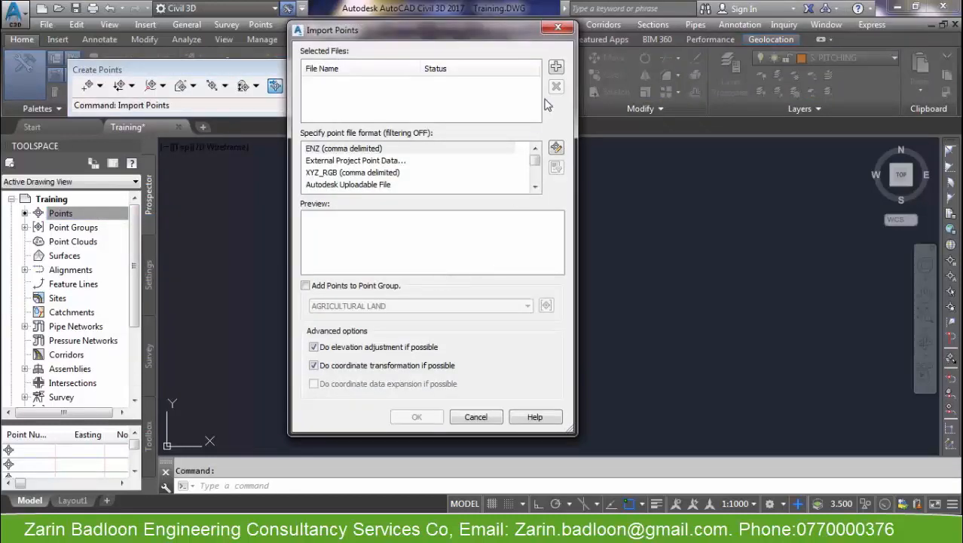
pyautogui.click(556, 66)
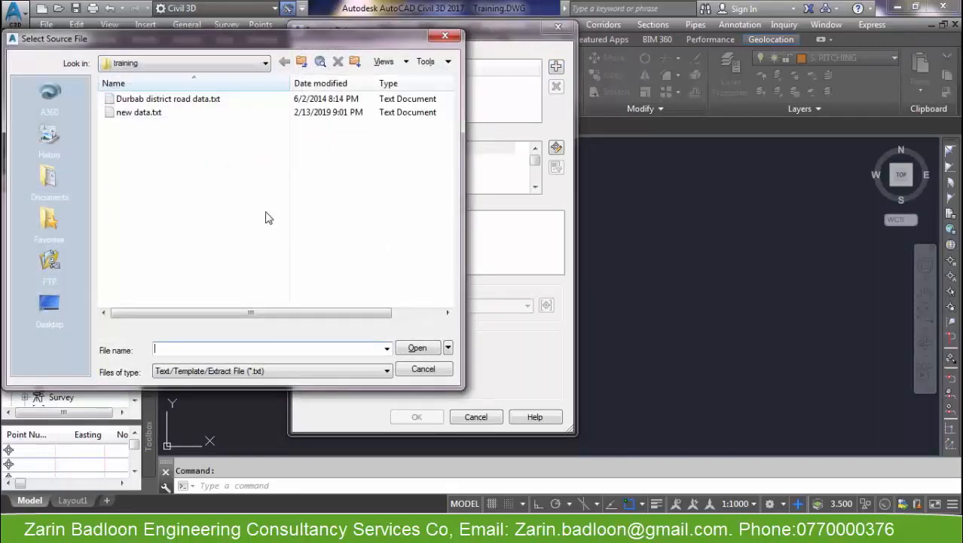
pyautogui.click(137, 117)
pyautogui.rightClick(146, 118)
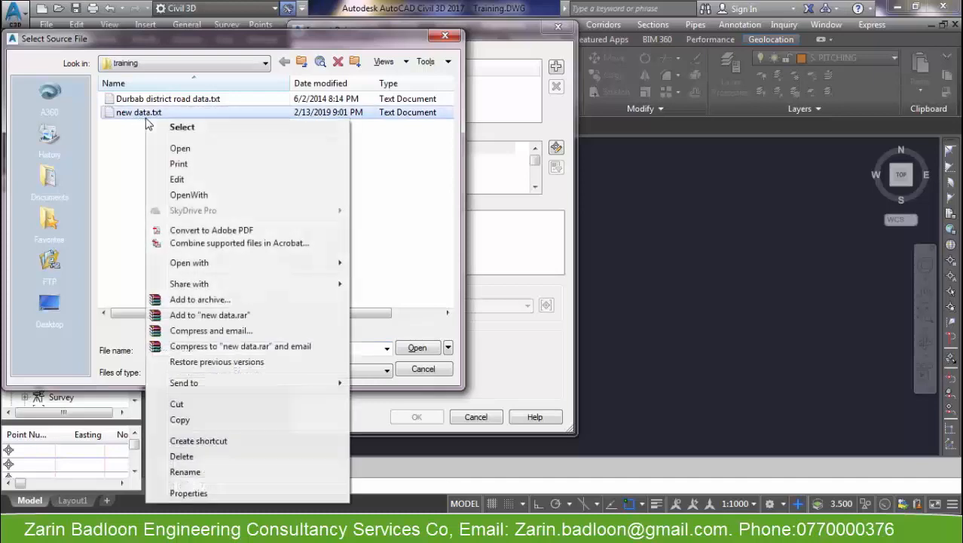
pyautogui.click(180, 149)
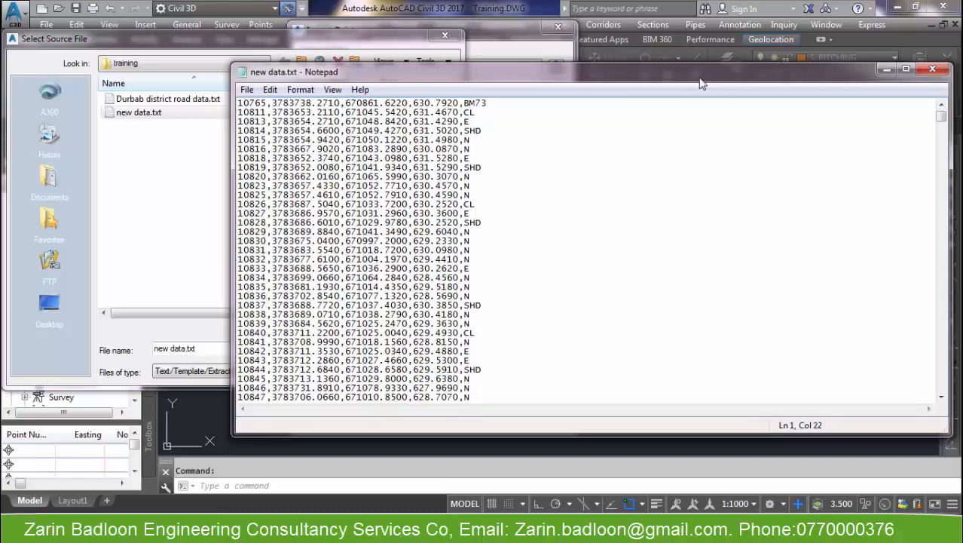
pyautogui.click(933, 69)
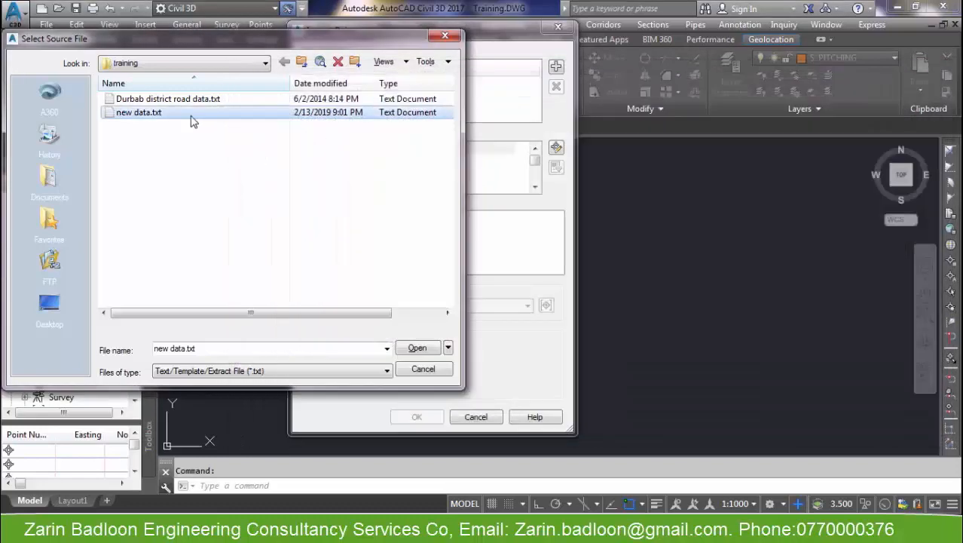
# Step: Import the survey points from new data.txt using the PNEZD (comma delimited) point file format
pyautogui.click(417, 346)
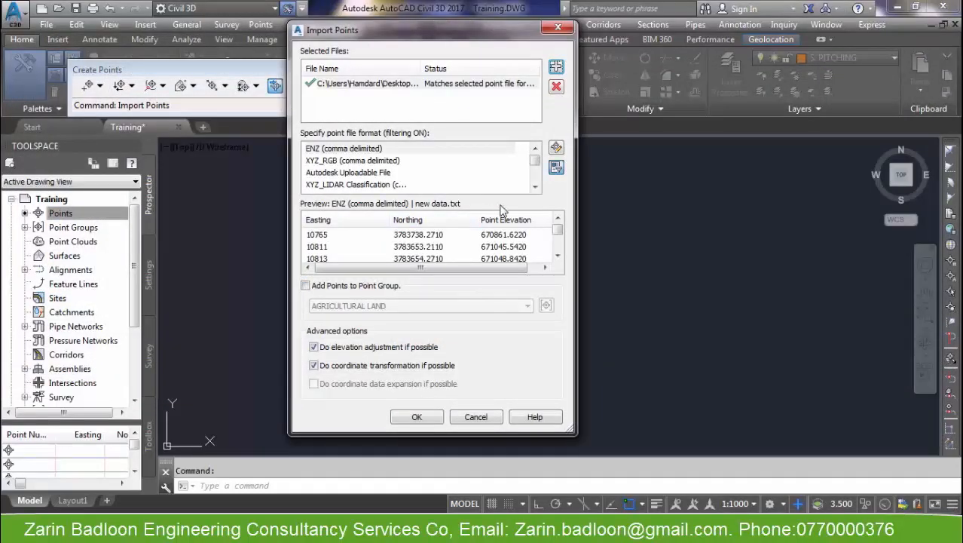
pyautogui.click(534, 187)
pyautogui.click(535, 187)
pyautogui.click(535, 188)
pyautogui.click(534, 188)
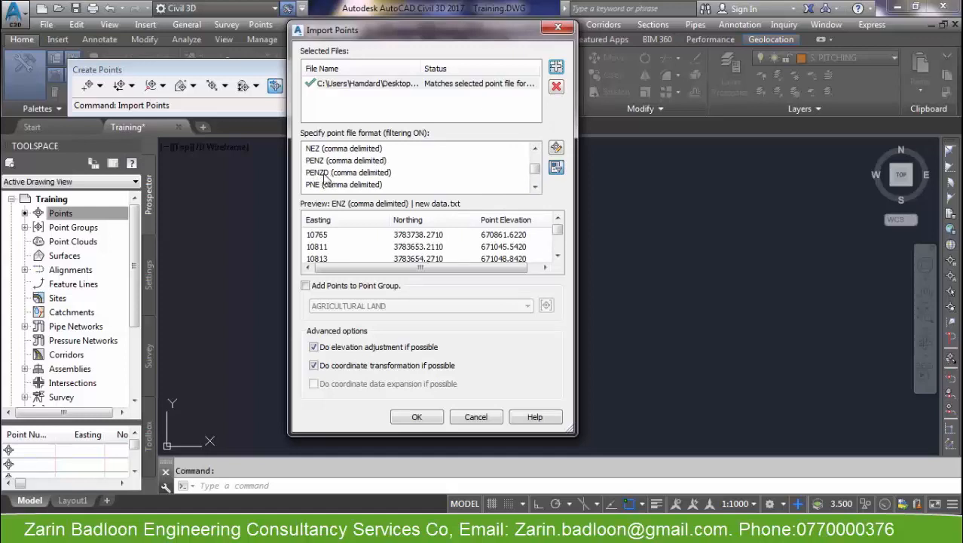
pyautogui.click(534, 187)
pyautogui.click(535, 187)
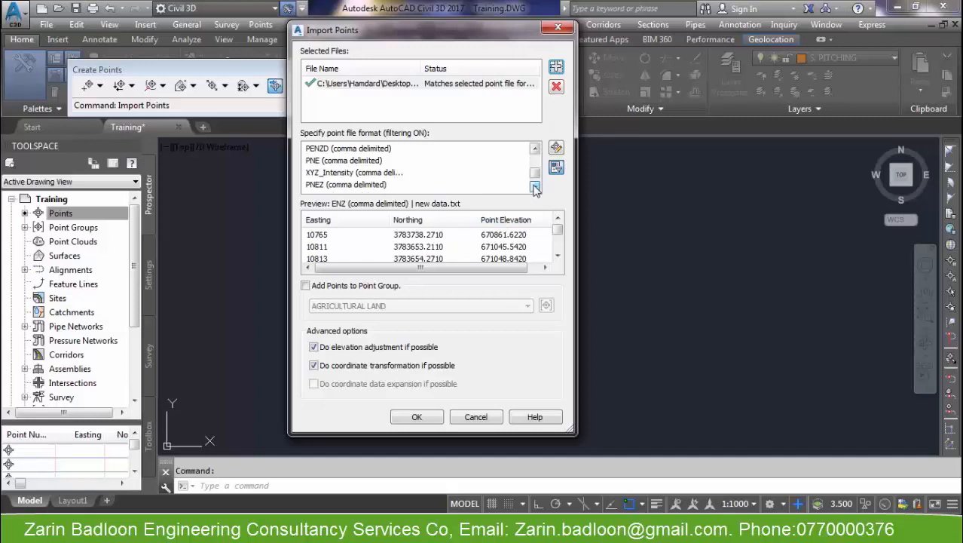
pyautogui.click(536, 187)
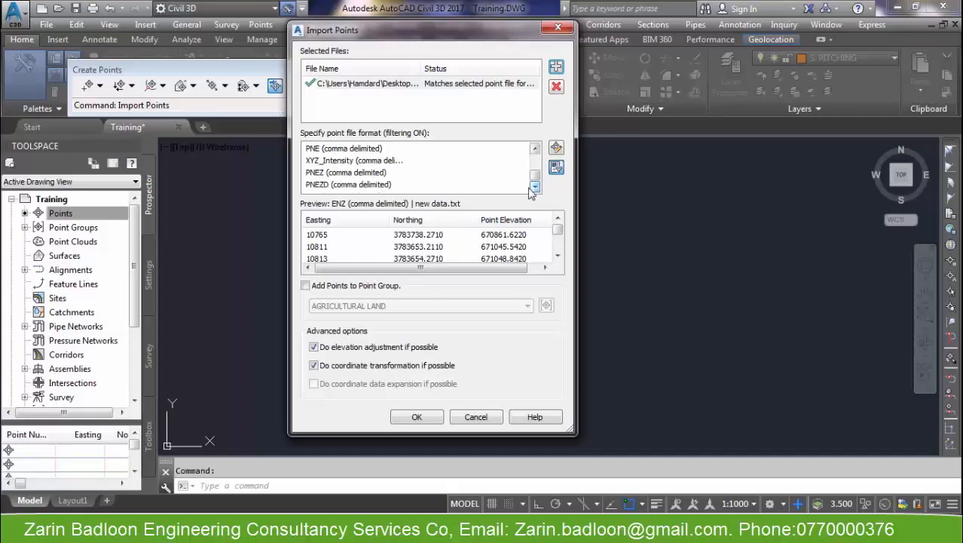
pyautogui.click(328, 185)
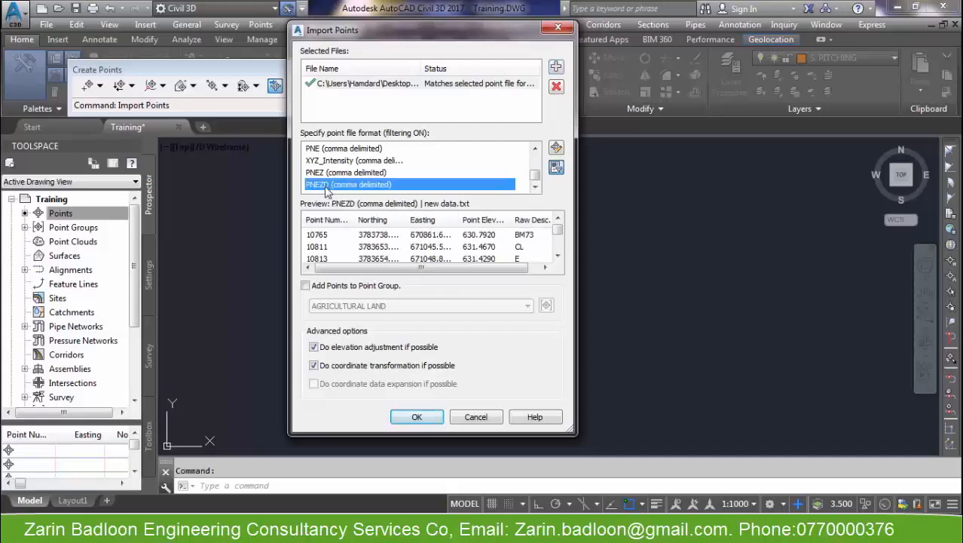
pyautogui.click(426, 418)
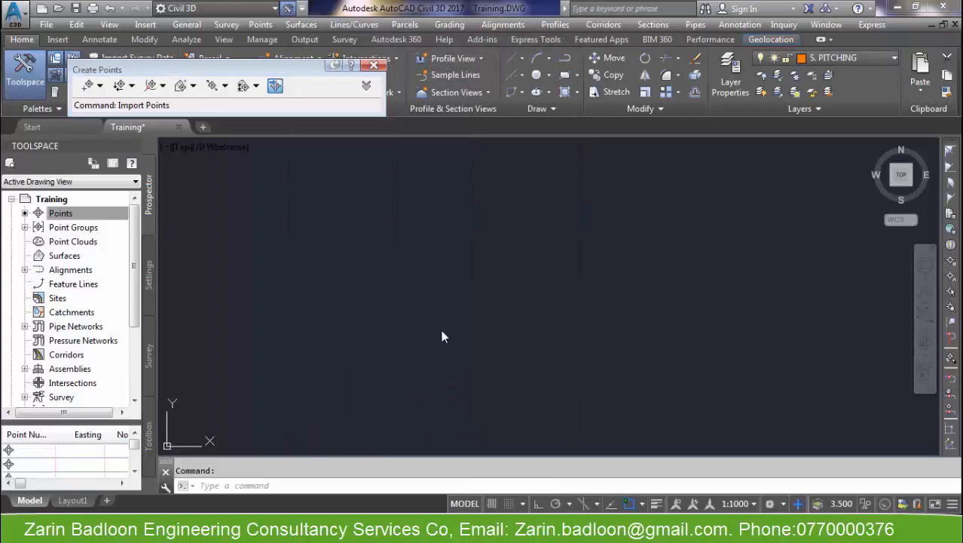
# Step: Examine the imported survey points up close and along the whole road corridor
pyautogui.scroll(5, 383, 319)
pyautogui.scroll(-5, 585, 329)
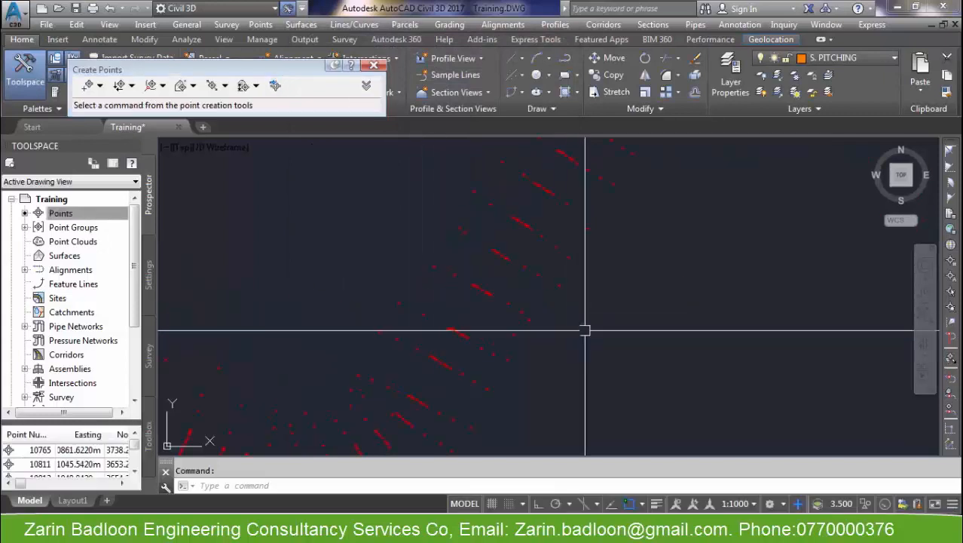
pyautogui.scroll(5, 464, 300)
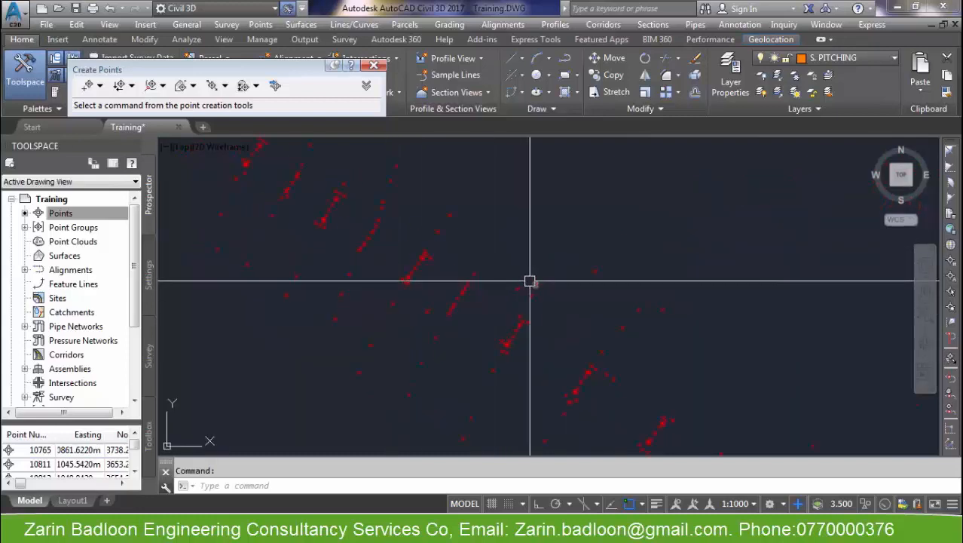
pyautogui.scroll(3, 530, 281)
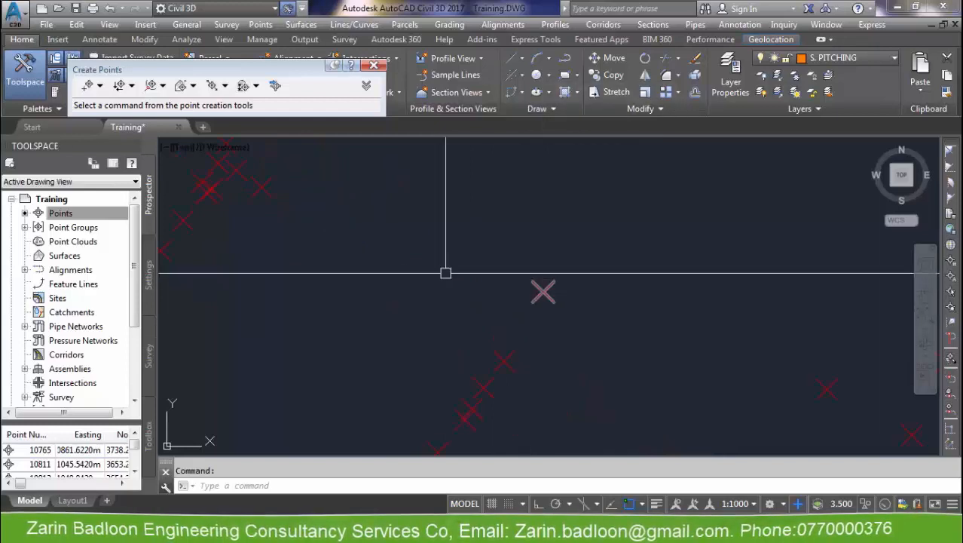
pyautogui.scroll(-4, 411, 305)
pyautogui.scroll(-8, 533, 288)
pyautogui.moveTo(568, 330); pyautogui.dragTo(472, 275, button='middle')
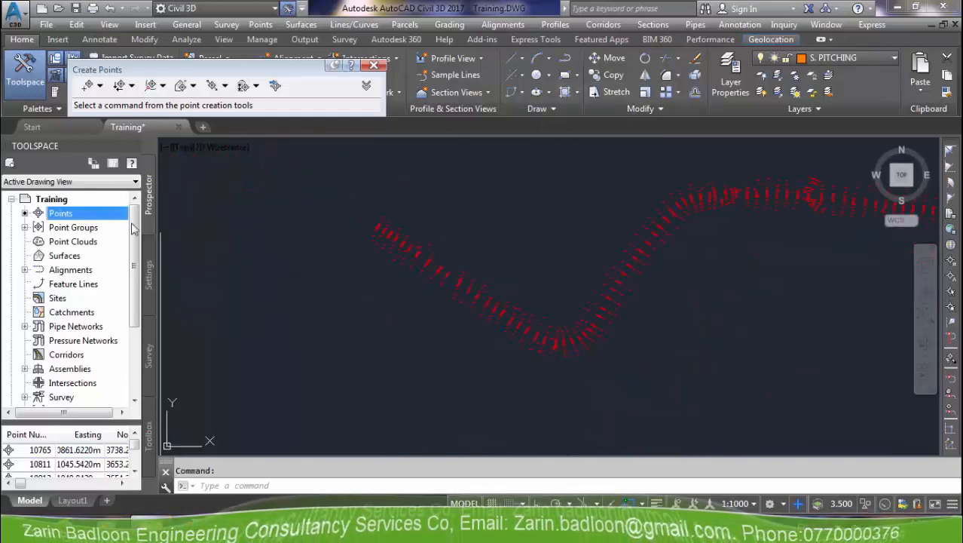
# Step: Set the point label style of the _All Points group to Description Only
pyautogui.click(25, 227)
pyautogui.click(82, 213)
pyautogui.rightClick(87, 214)
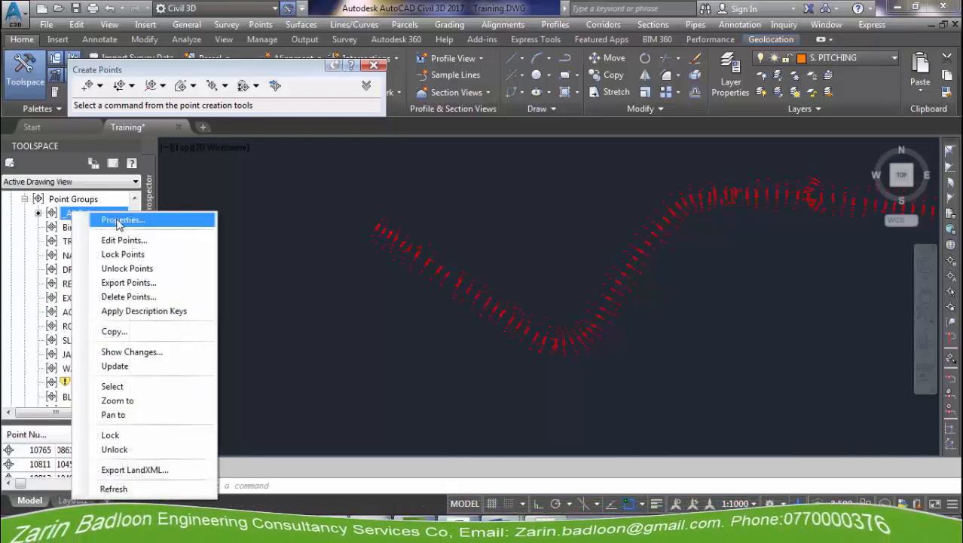
pyautogui.click(117, 220)
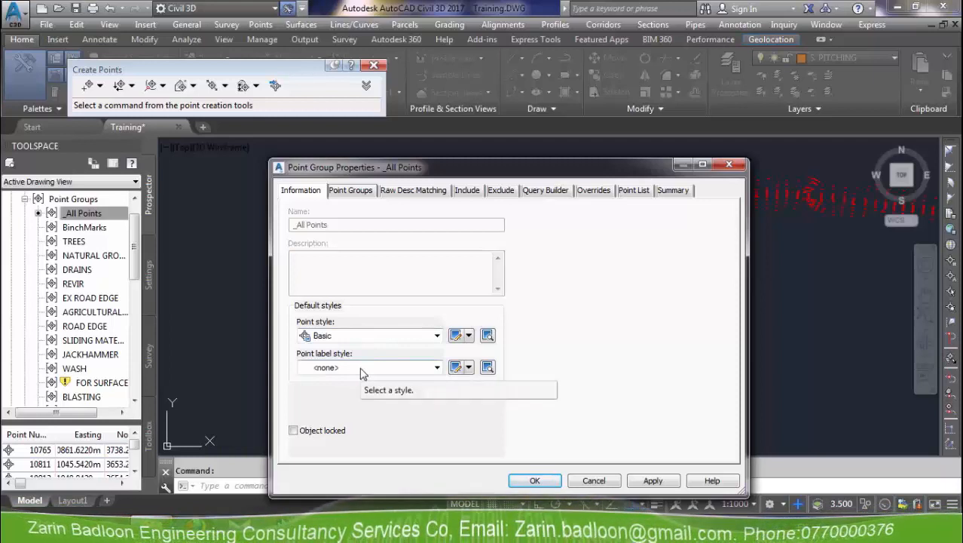
pyautogui.click(361, 374)
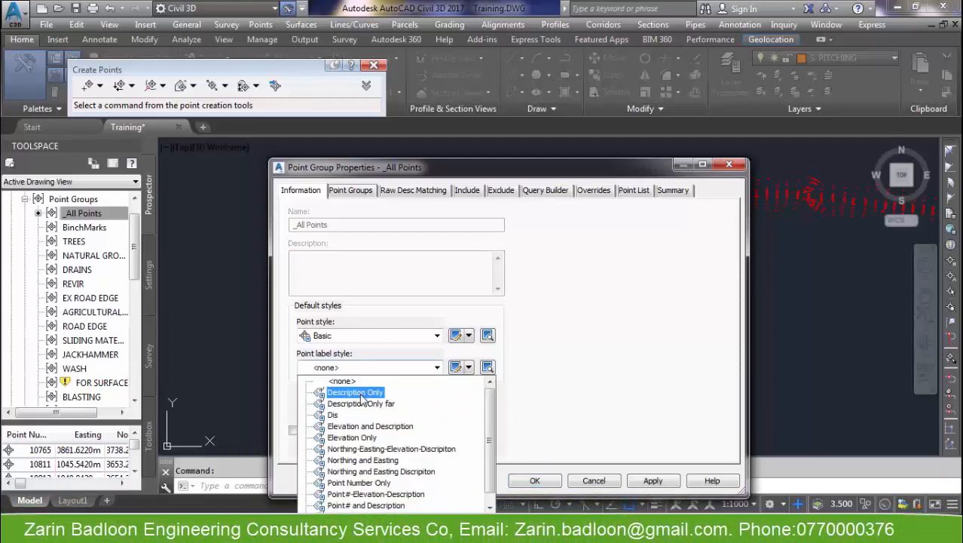
pyautogui.click(361, 394)
pyautogui.click(535, 481)
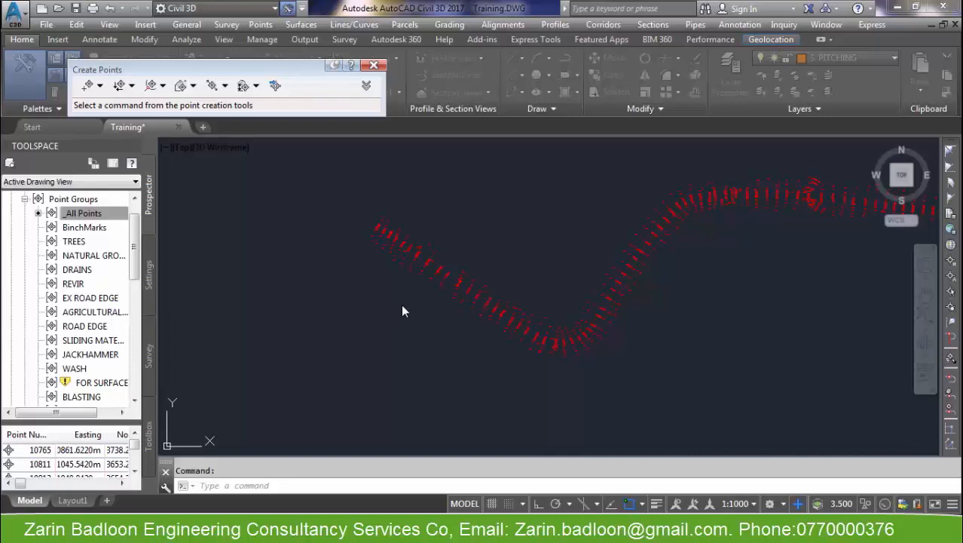
# Step: Inspect the description labels on the survey points at several places along the road
pyautogui.scroll(5, 434, 260)
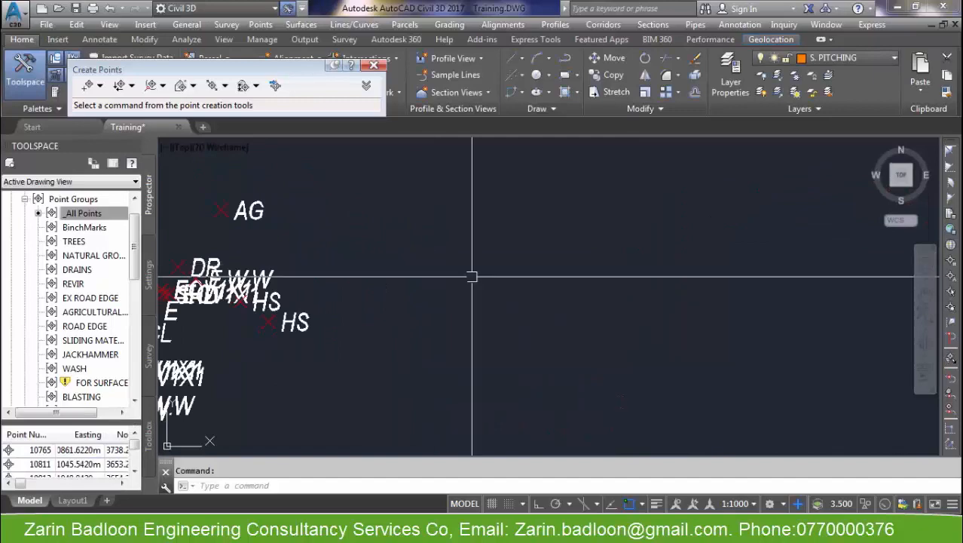
pyautogui.scroll(-5, 457, 290)
pyautogui.scroll(6, 454, 243)
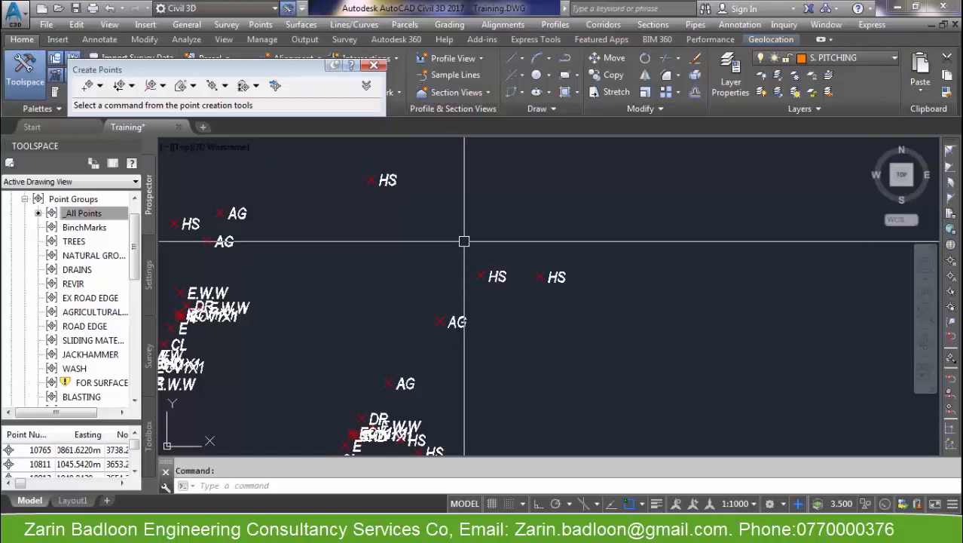
pyautogui.scroll(-5, 464, 241)
pyautogui.scroll(1, 522, 282)
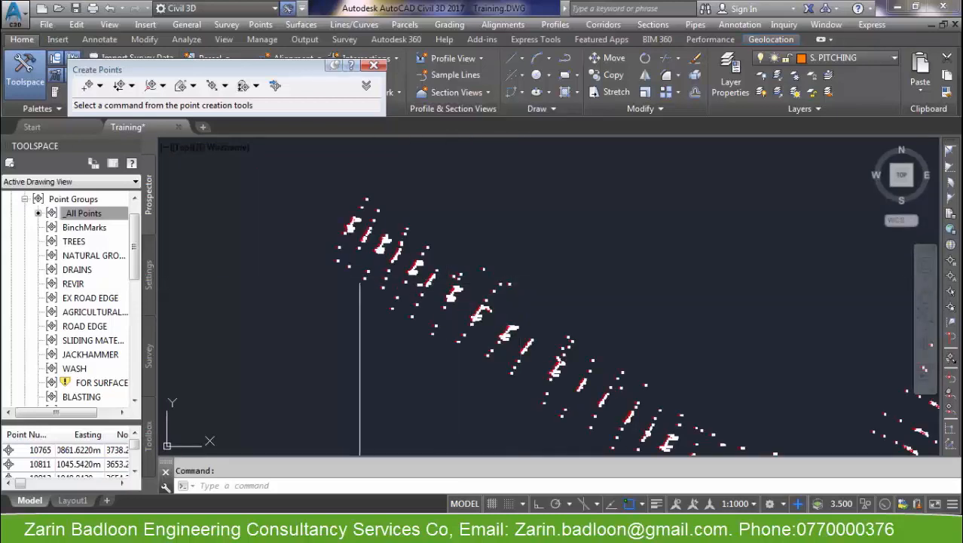
pyautogui.scroll(-4, 282, 207)
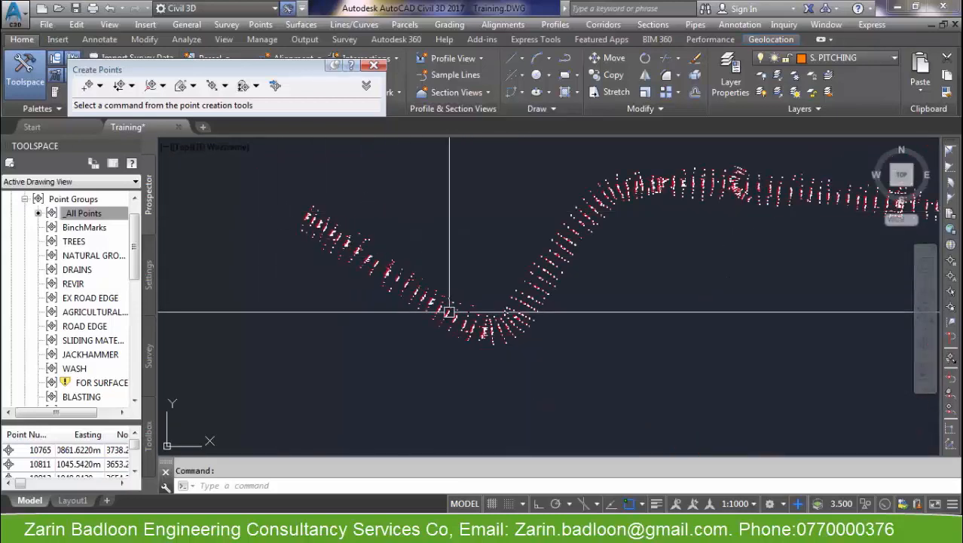
pyautogui.scroll(6, 449, 311)
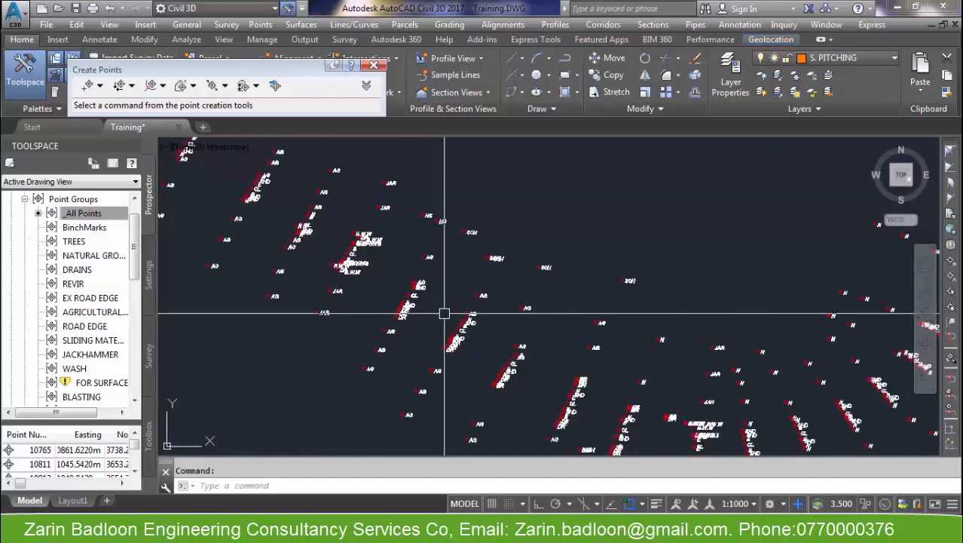
# Step: Open the properties of the _All Points point group
pyautogui.scroll(6, 448, 310)
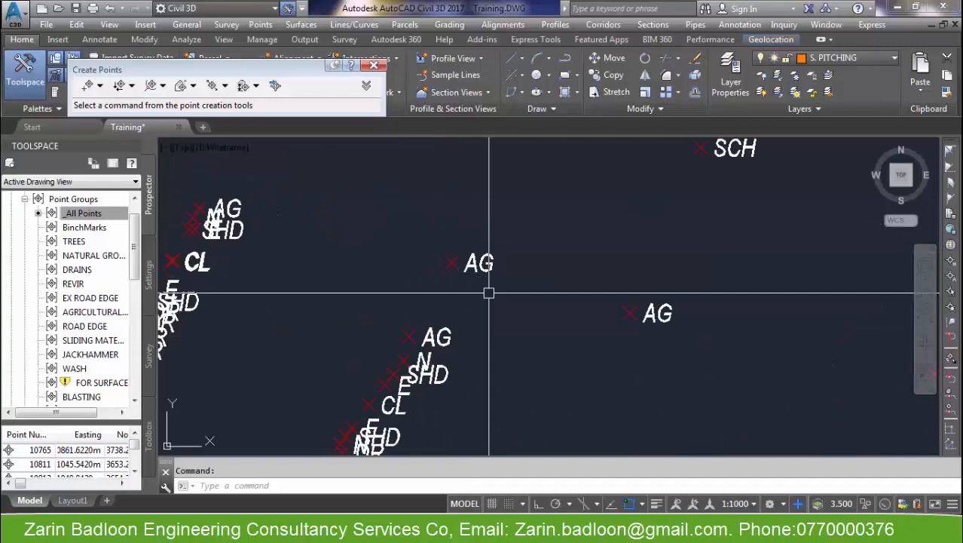
pyautogui.scroll(-5, 489, 293)
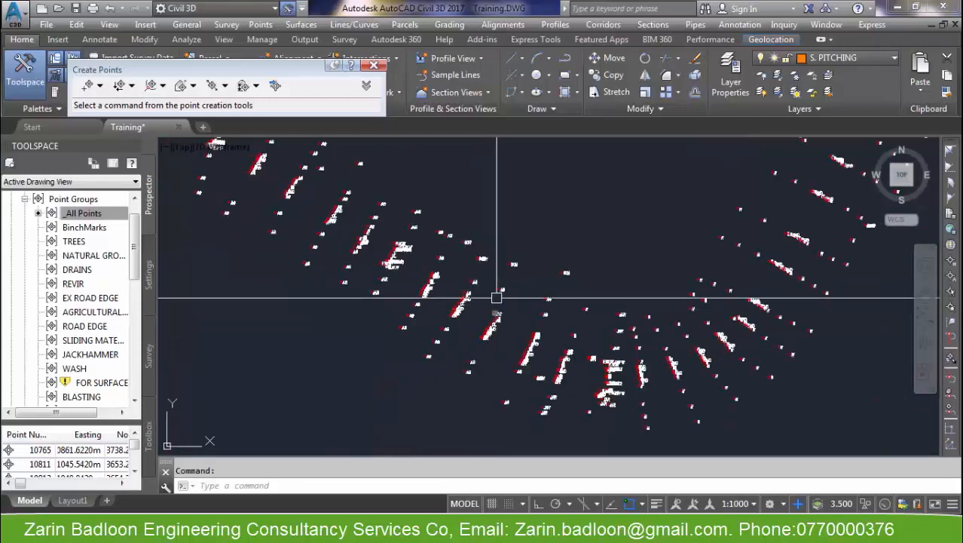
pyautogui.click(113, 214)
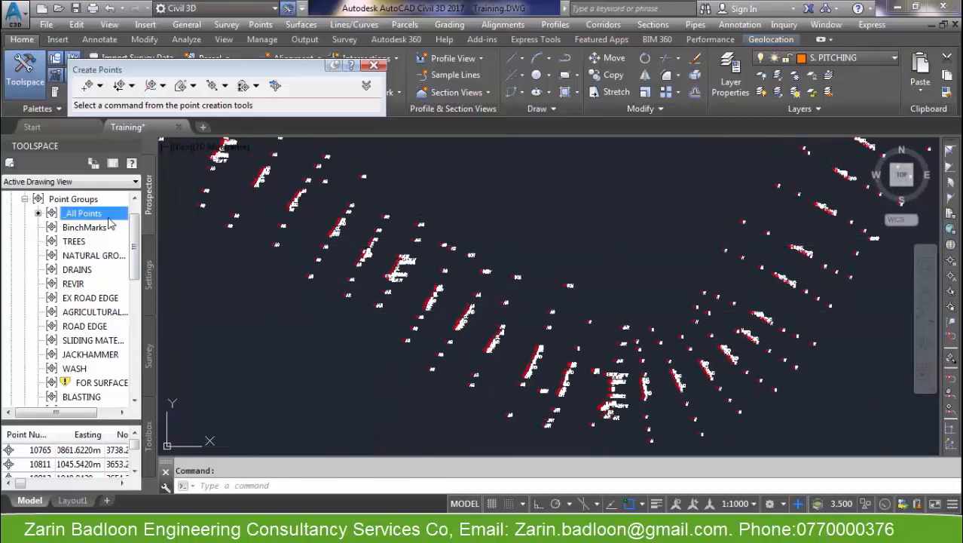
pyautogui.rightClick(108, 218)
pyautogui.click(144, 224)
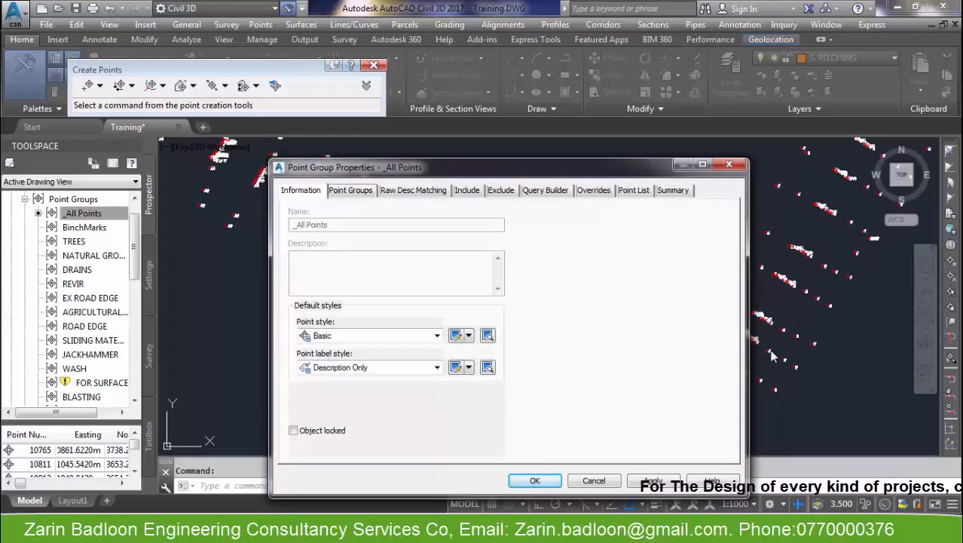
# Step: In the Basic point style, set the marker size to 2 mm and the marker rotation angle to 45 degrees
pyautogui.click(456, 337)
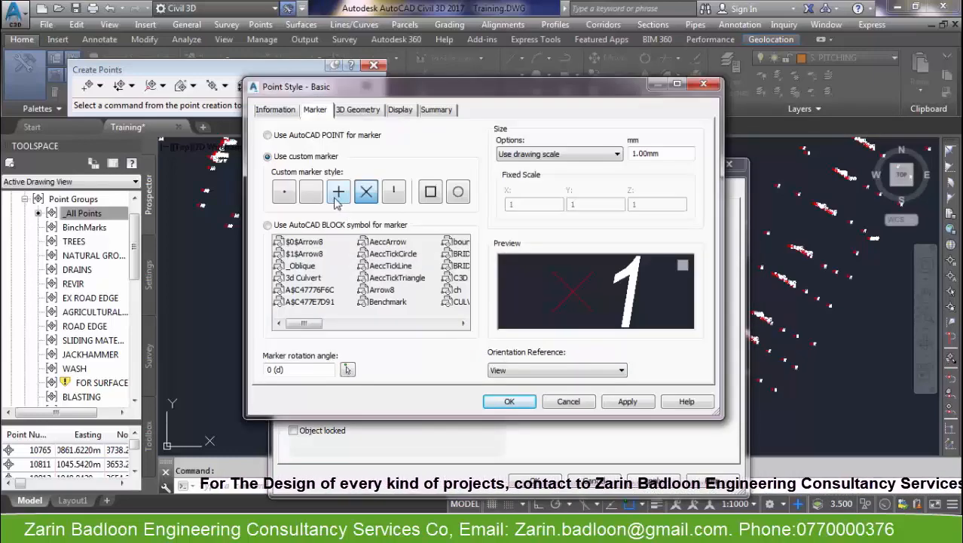
pyautogui.doubleClick(667, 154)
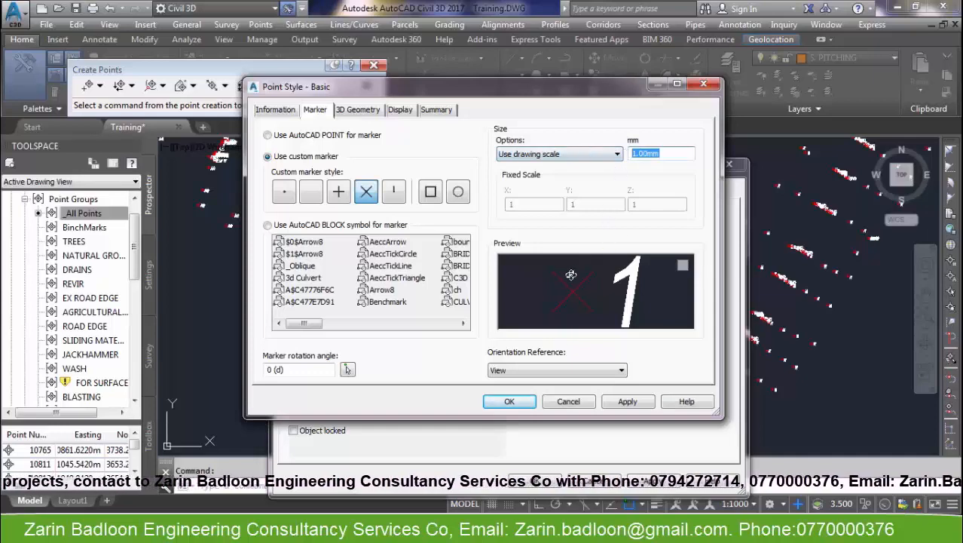
pyautogui.write('2')
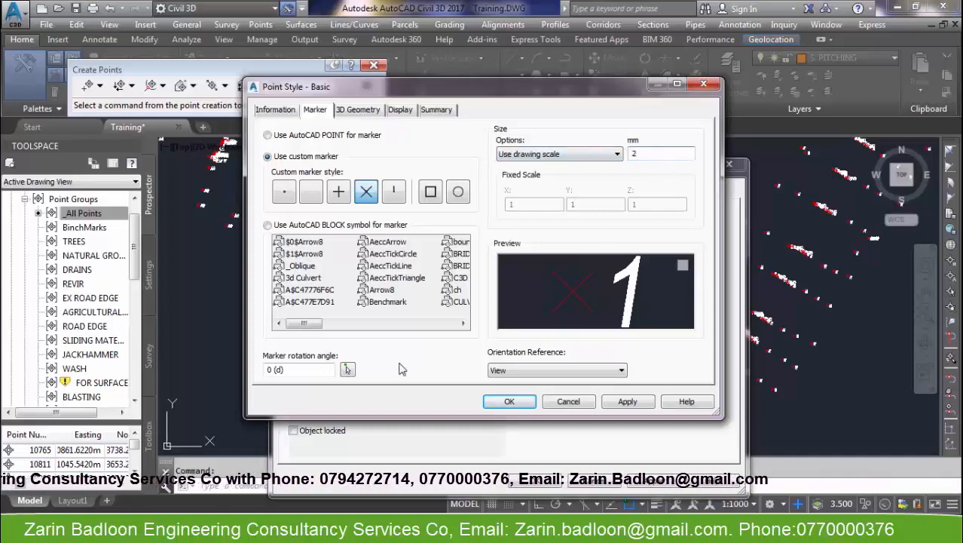
pyautogui.click(320, 368)
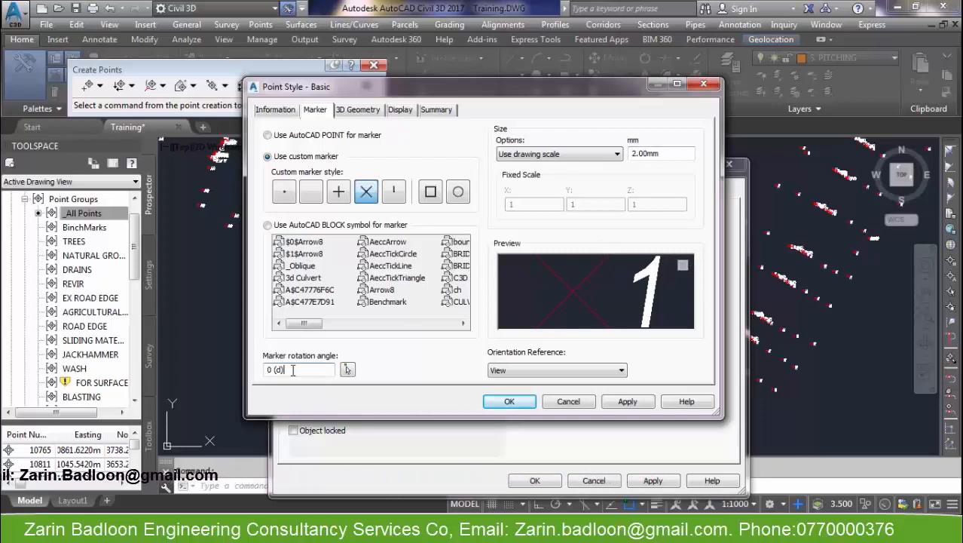
pyautogui.moveTo(293, 369); pyautogui.dragTo(248, 368)
pyautogui.write('45')
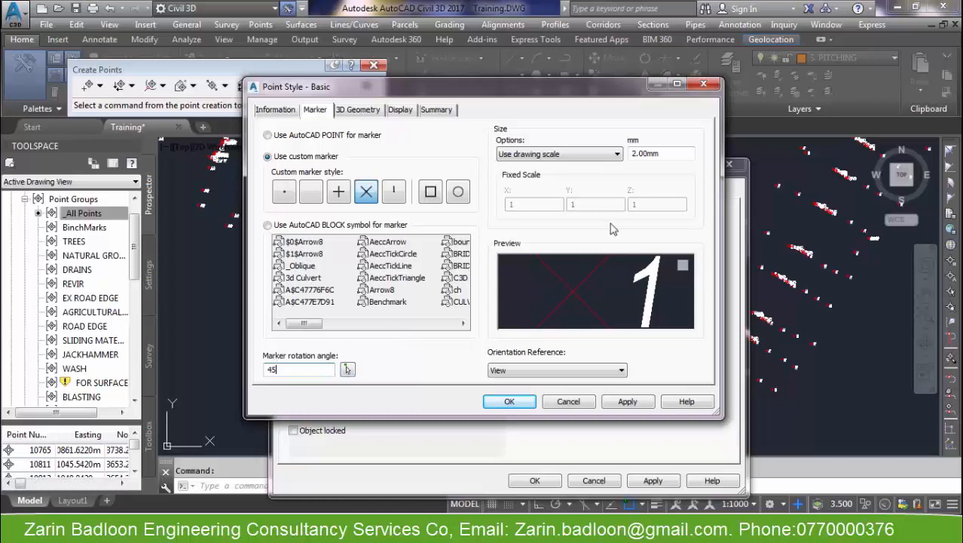
pyautogui.click(665, 153)
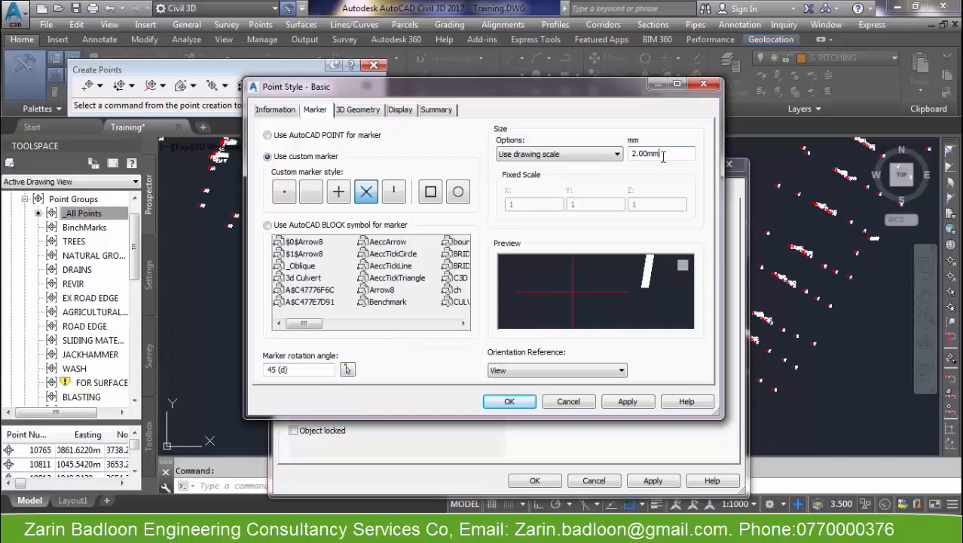
# Step: Reset the Basic point style's marker rotation angle to 0 and its size to 1 mm
pyautogui.moveTo(327, 369); pyautogui.dragTo(233, 371)
pyautogui.write('0')
pyautogui.moveTo(679, 153); pyautogui.dragTo(590, 168)
pyautogui.write('1')
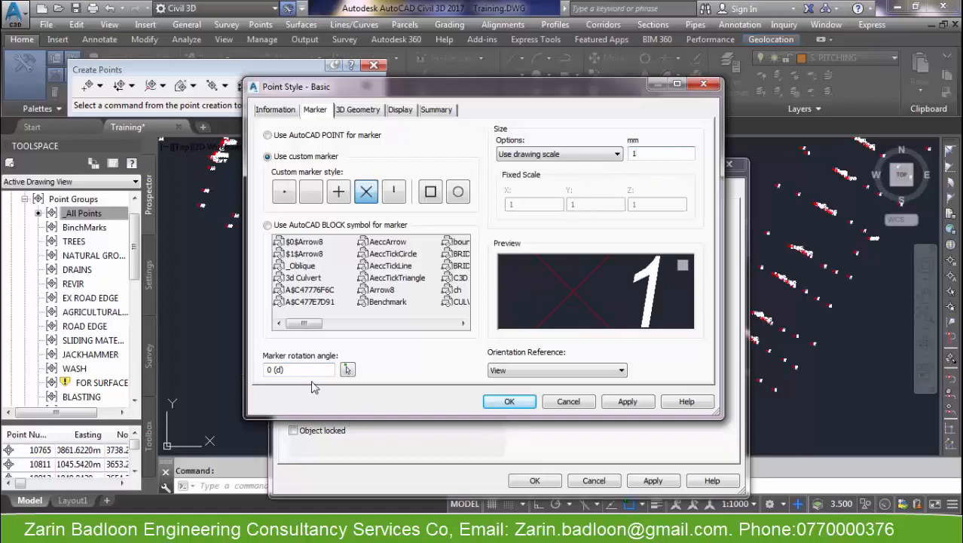
pyautogui.click(311, 372)
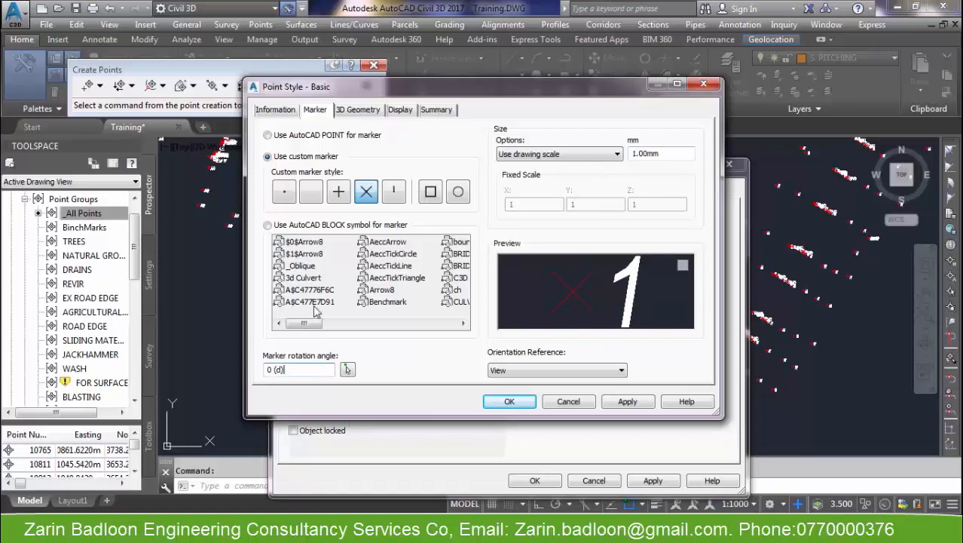
# Step: Try several AutoCAD block symbols as the point marker, including _Oblique, Benchmark and cvb 6x4
pyautogui.click(268, 225)
pyautogui.click(337, 272)
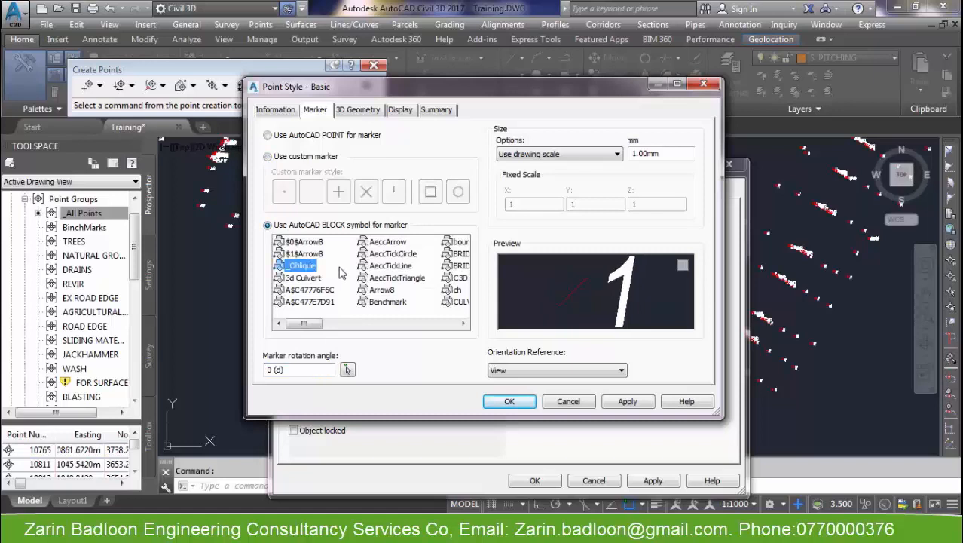
pyautogui.click(389, 266)
pyautogui.click(382, 290)
pyautogui.click(388, 302)
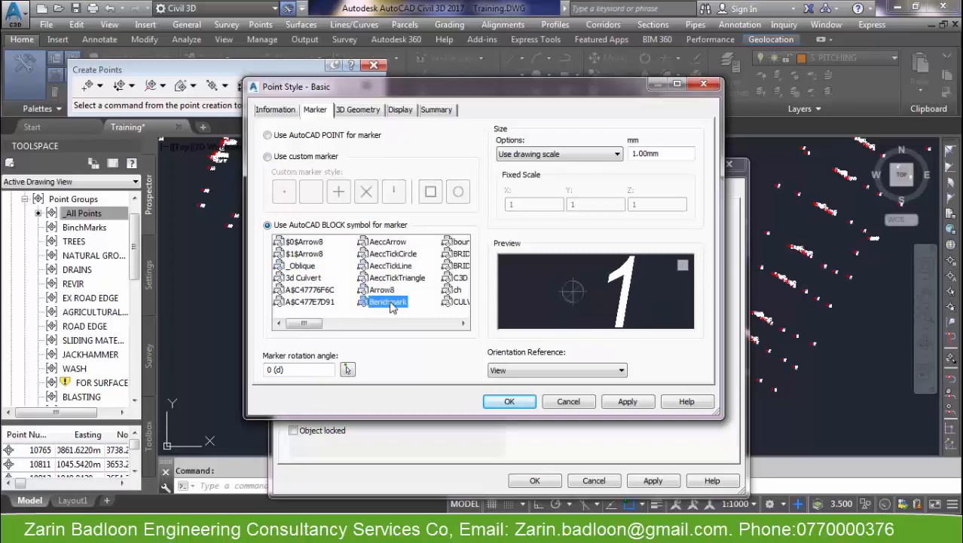
pyautogui.scroll(-5, 403, 297)
pyautogui.click(452, 278)
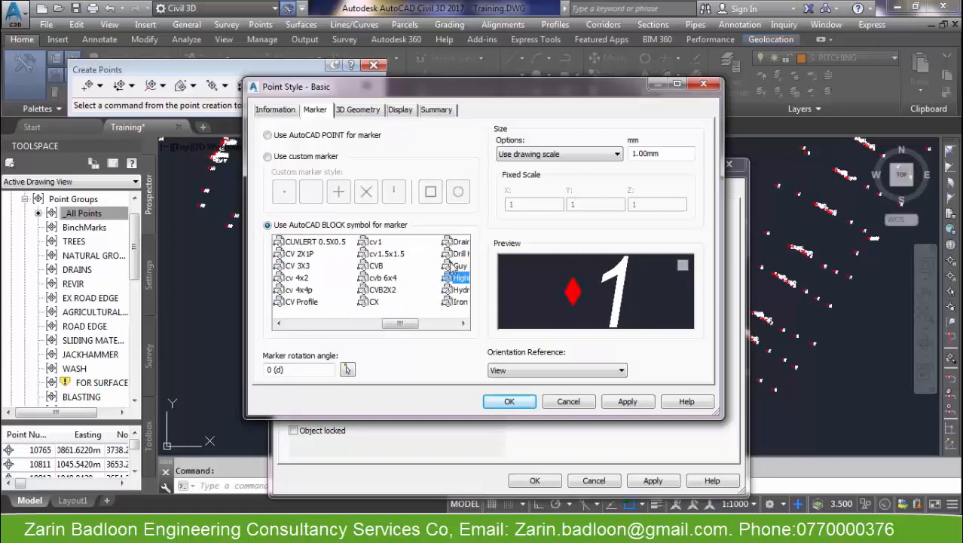
pyautogui.click(382, 278)
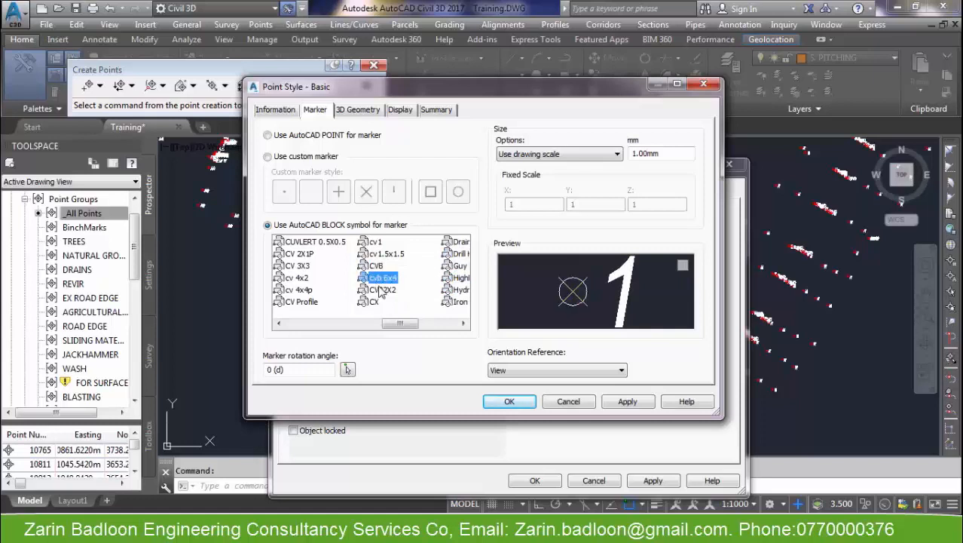
# Step: Return the Basic point style to the custom X marker and accept the style
pyautogui.click(282, 157)
pyautogui.click(366, 192)
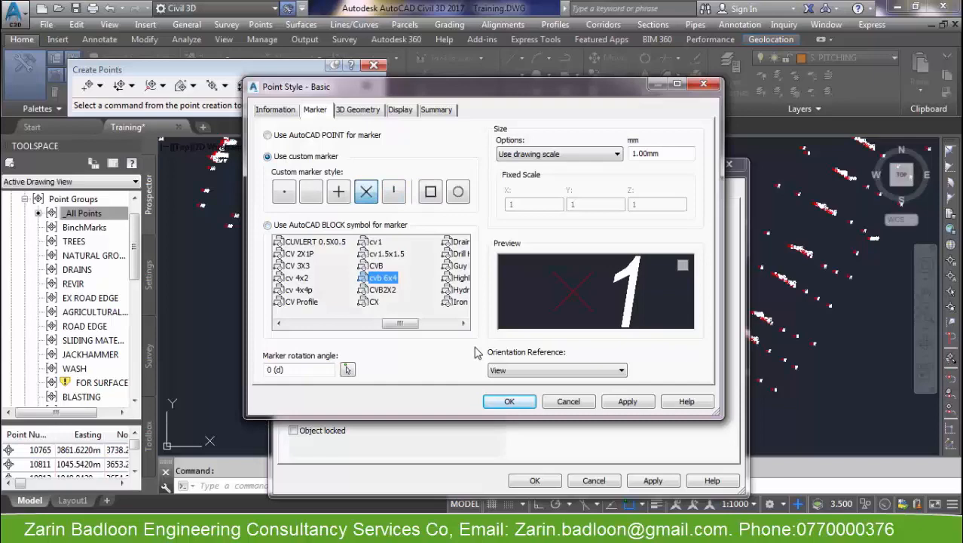
pyautogui.click(507, 401)
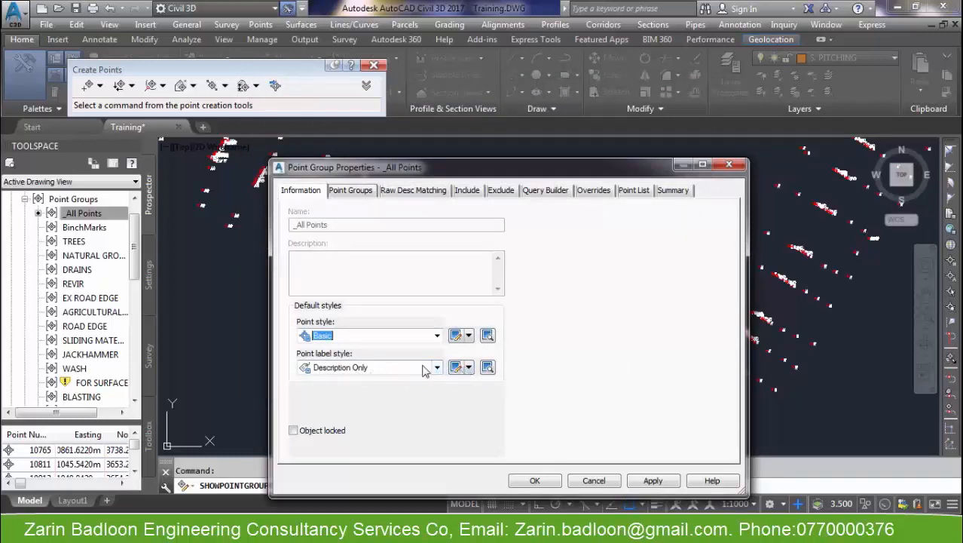
# Step: In the Description Only label style, add a line "N=" with the Northing property below the full description in the Point Description contents
pyautogui.click(461, 367)
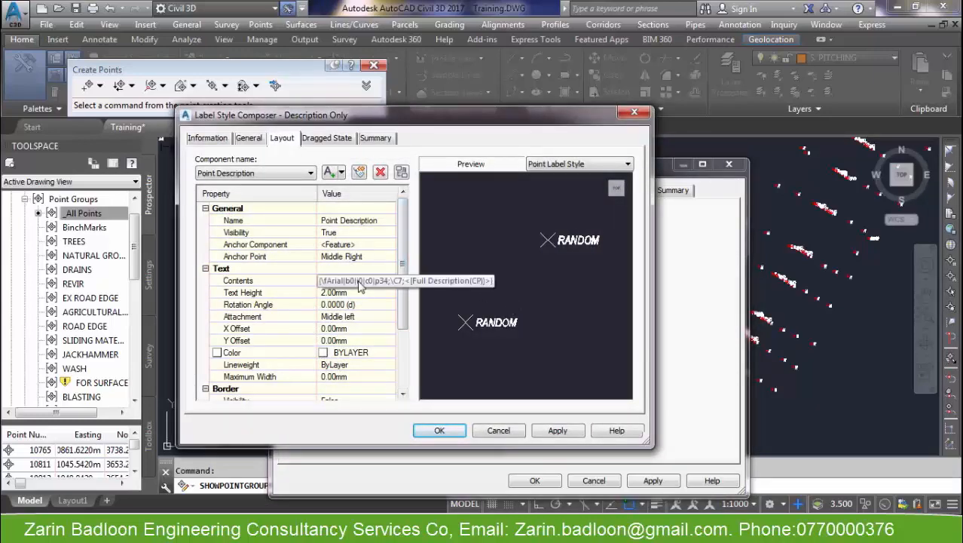
pyautogui.click(384, 283)
pyautogui.click(393, 280)
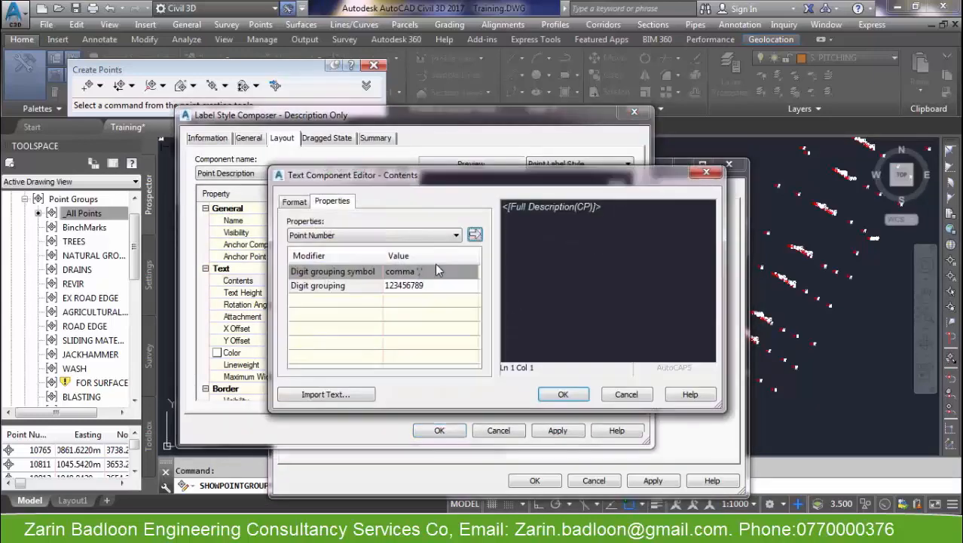
pyautogui.click(562, 208)
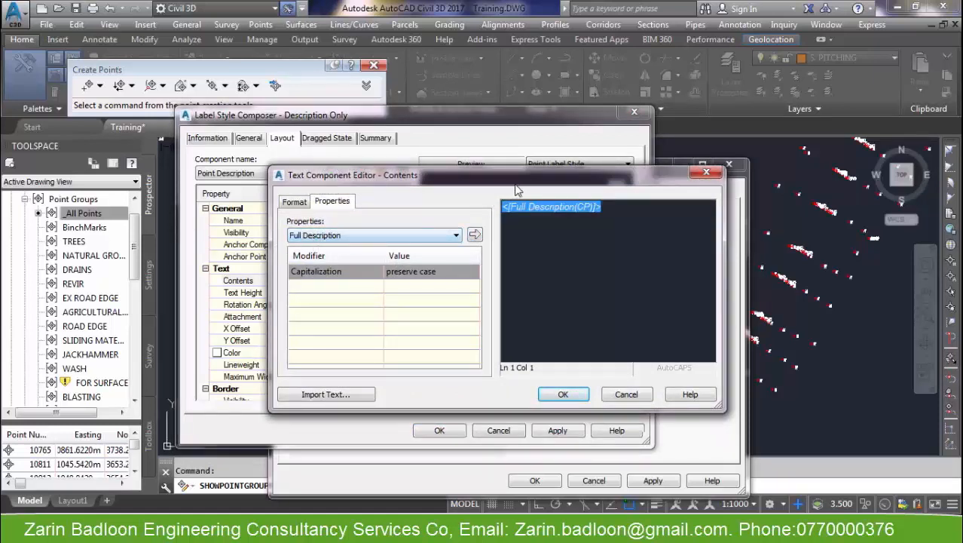
pyautogui.click(606, 208)
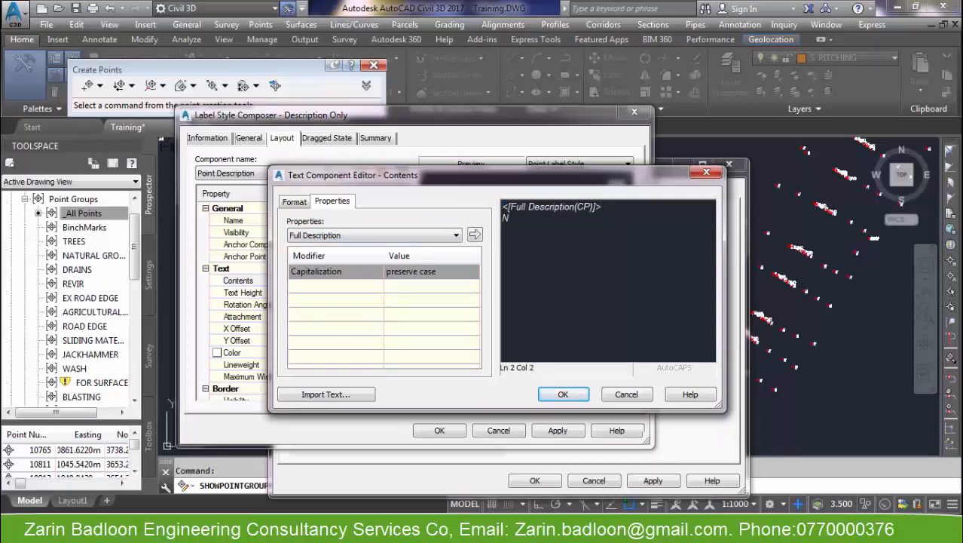
pyautogui.click(427, 235)
pyautogui.click(339, 269)
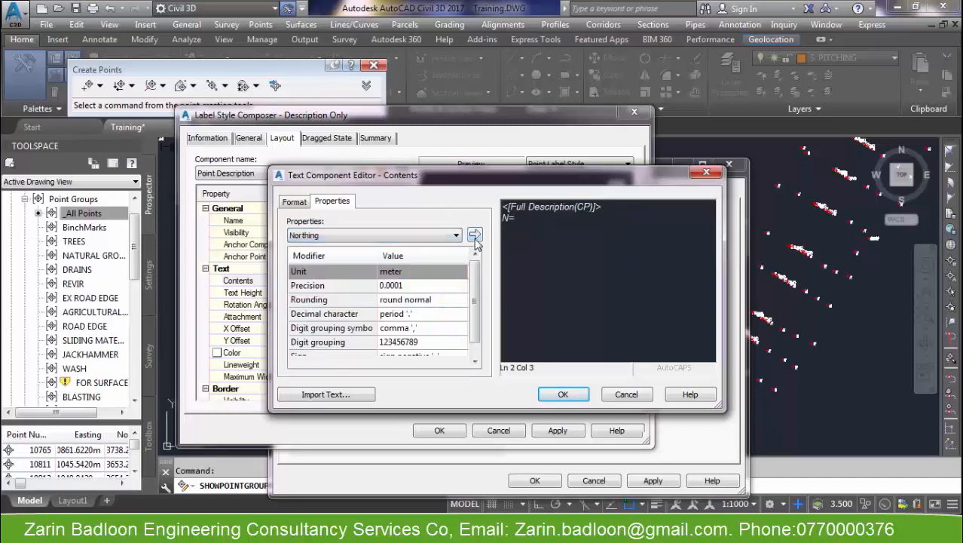
pyautogui.click(474, 235)
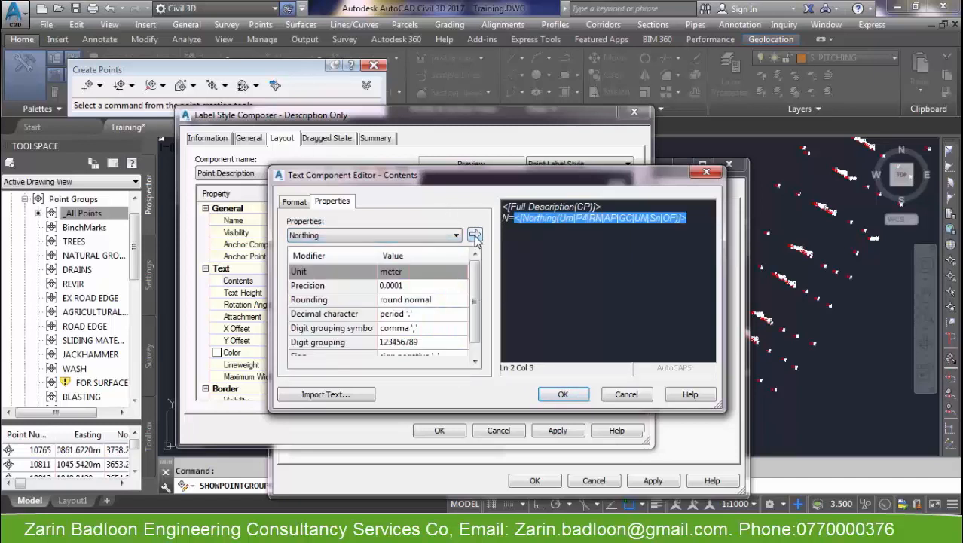
# Step: Add a third line "E=" followed by the Easting property to the label contents
pyautogui.click(700, 224)
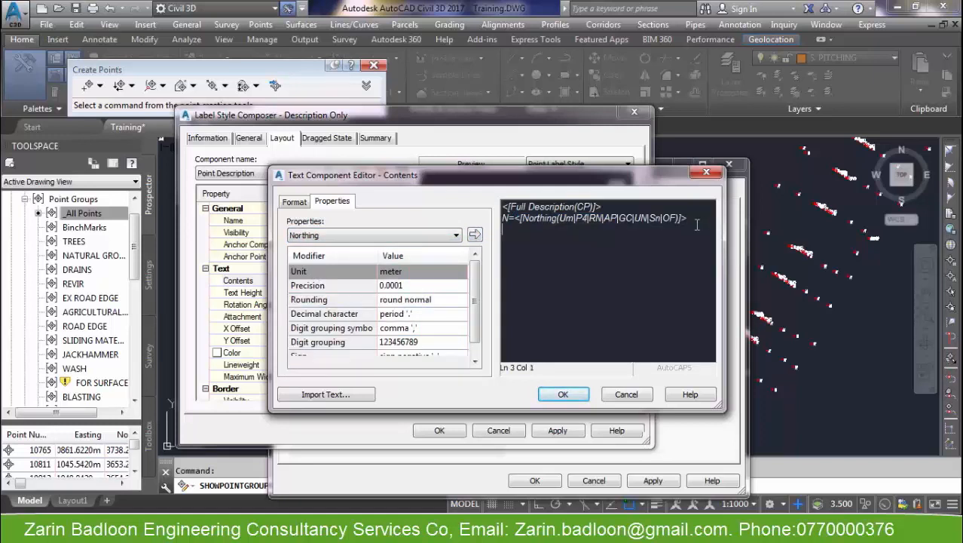
pyautogui.click(348, 237)
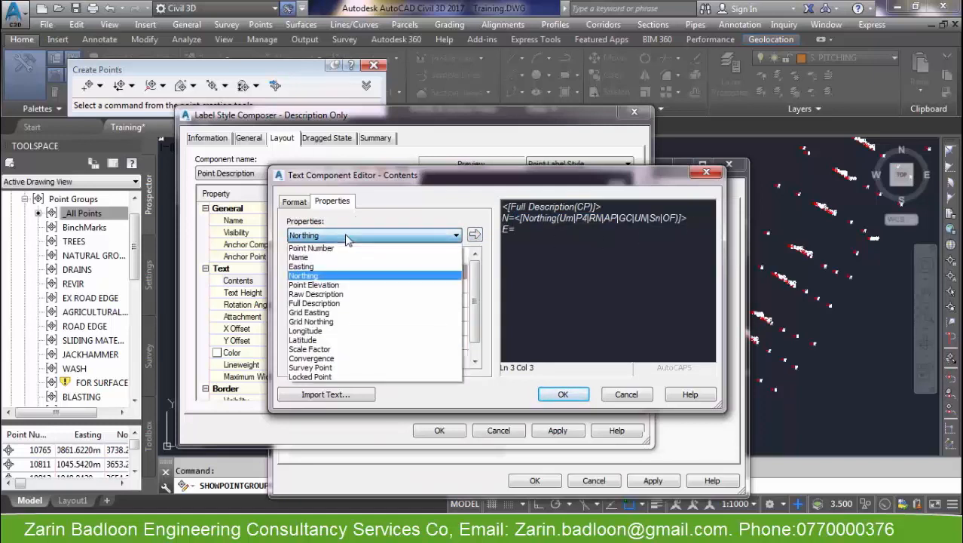
pyautogui.click(321, 266)
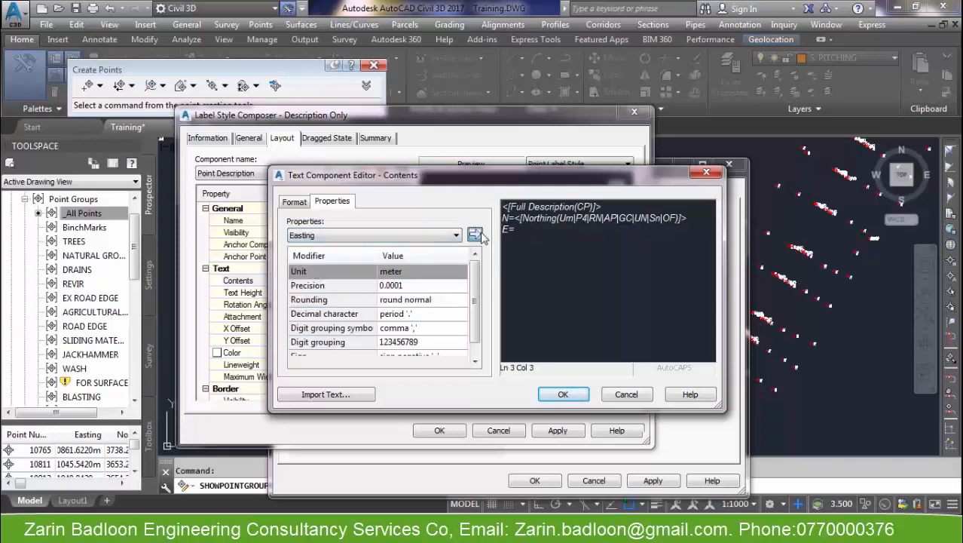
pyautogui.click(475, 234)
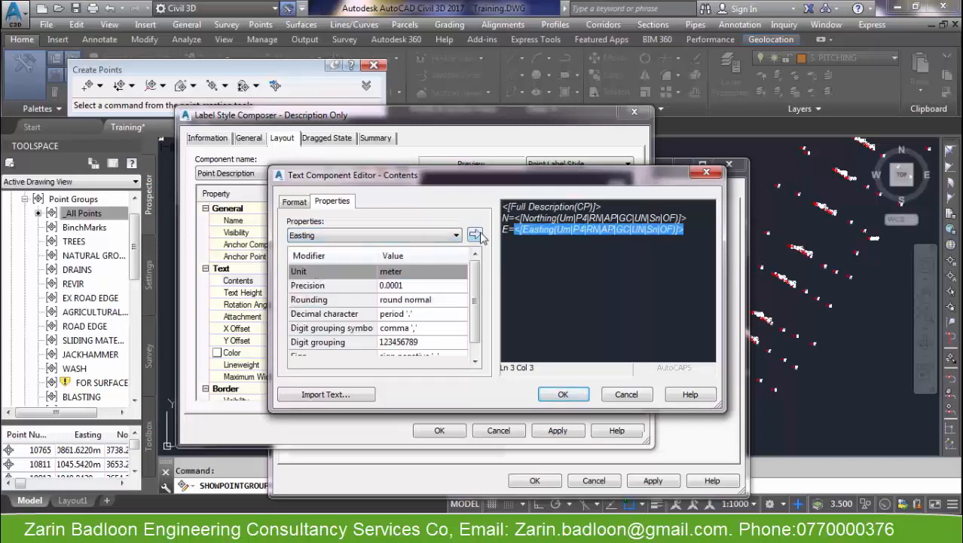
# Step: Color the Easting line of the label contents Magenta
pyautogui.click(687, 234)
pyautogui.moveTo(690, 234); pyautogui.dragTo(506, 235)
pyautogui.click(297, 202)
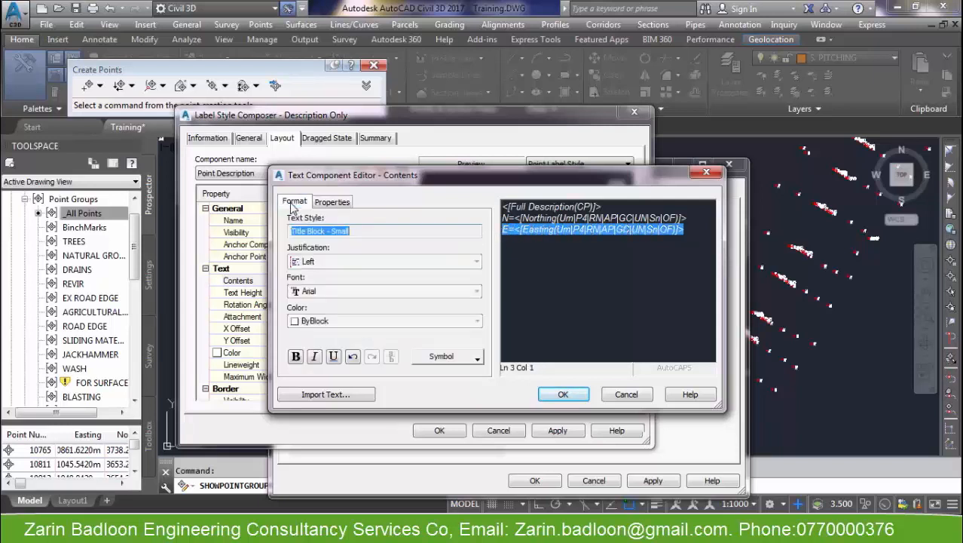
pyautogui.click(308, 320)
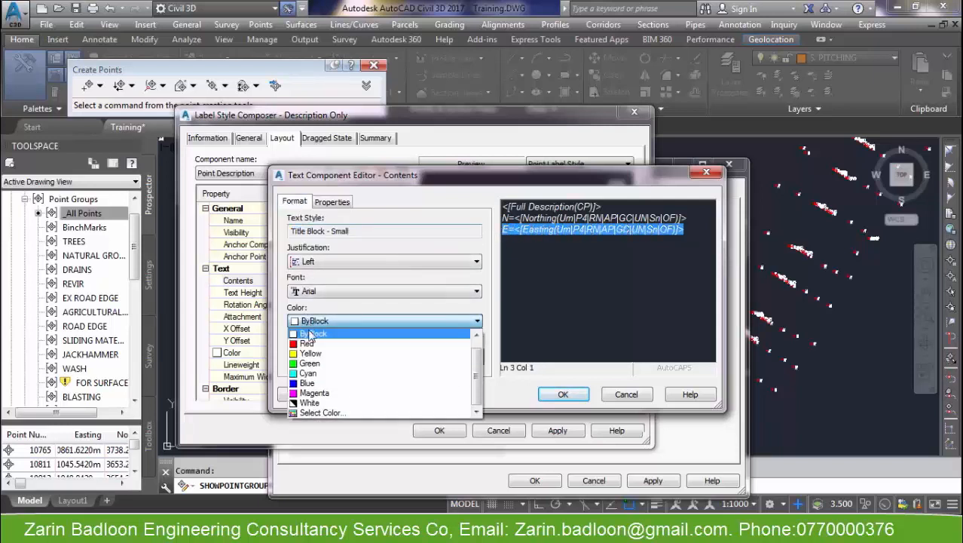
pyautogui.click(313, 393)
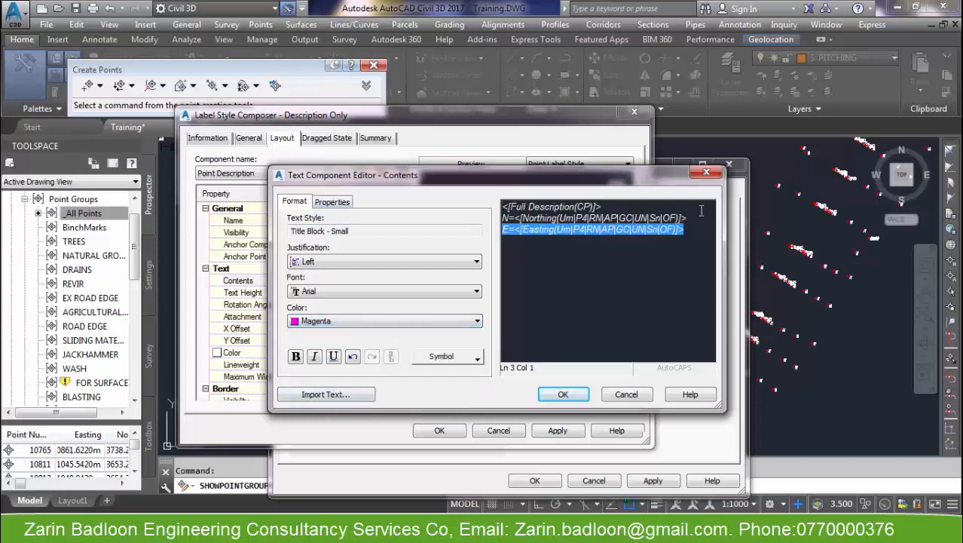
# Step: Color the Northing line of the label contents Red and accept the edited contents
pyautogui.moveTo(691, 218); pyautogui.dragTo(496, 218)
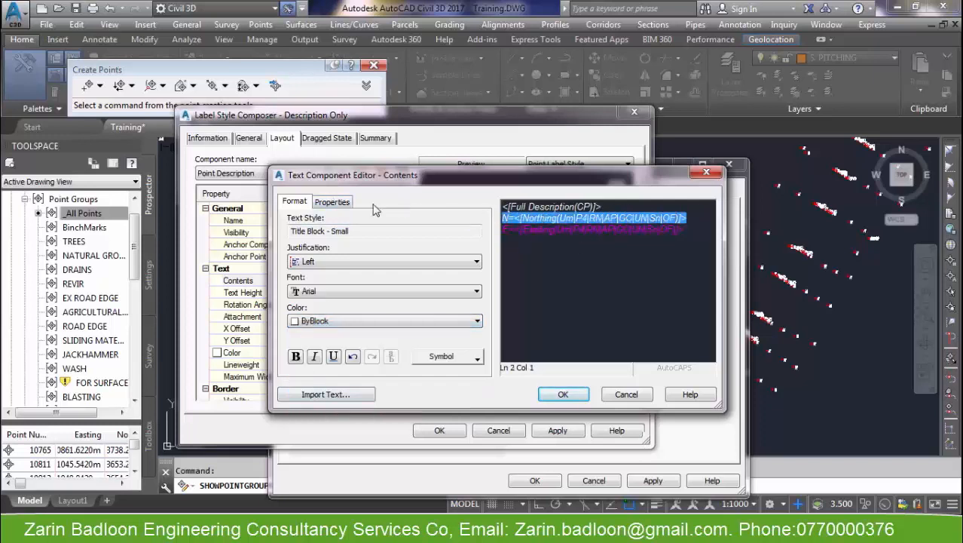
pyautogui.click(323, 322)
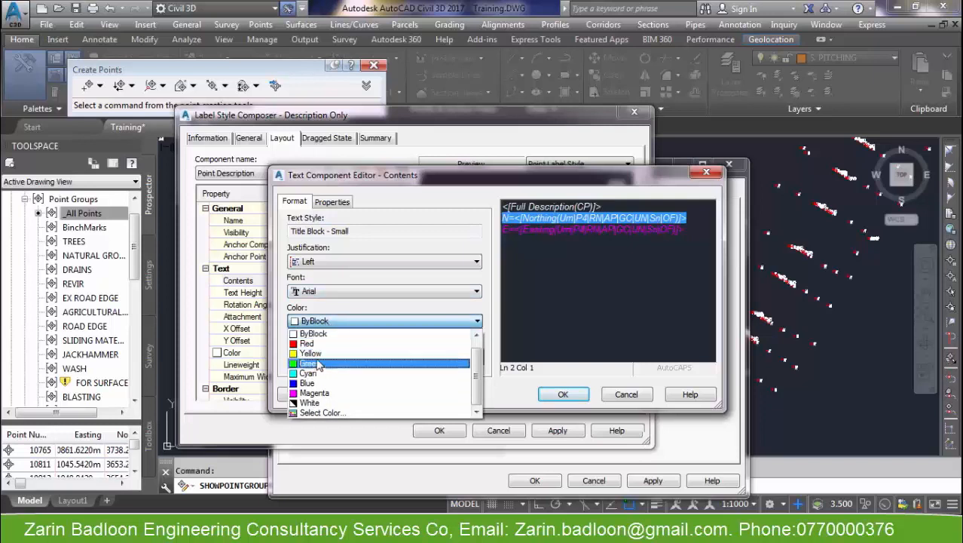
pyautogui.click(315, 343)
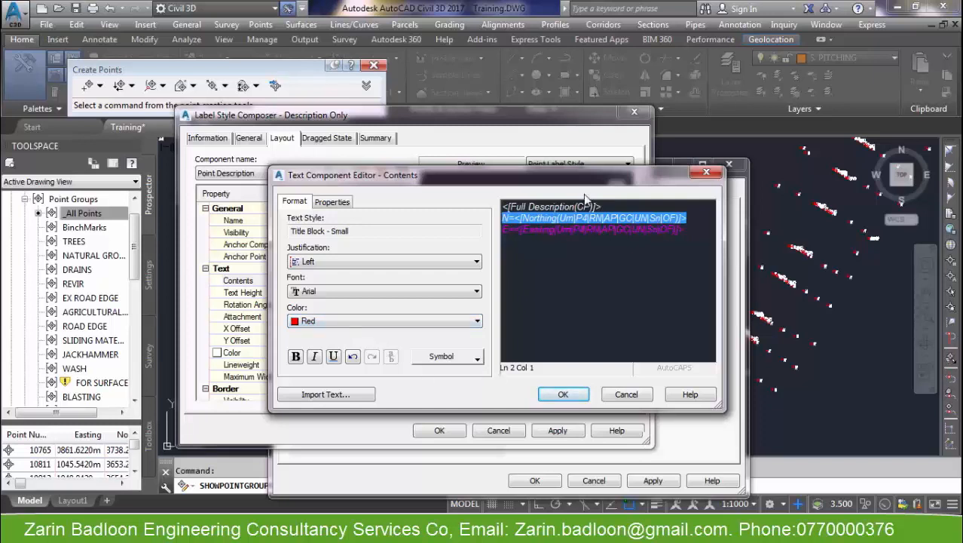
pyautogui.click(564, 252)
pyautogui.click(582, 397)
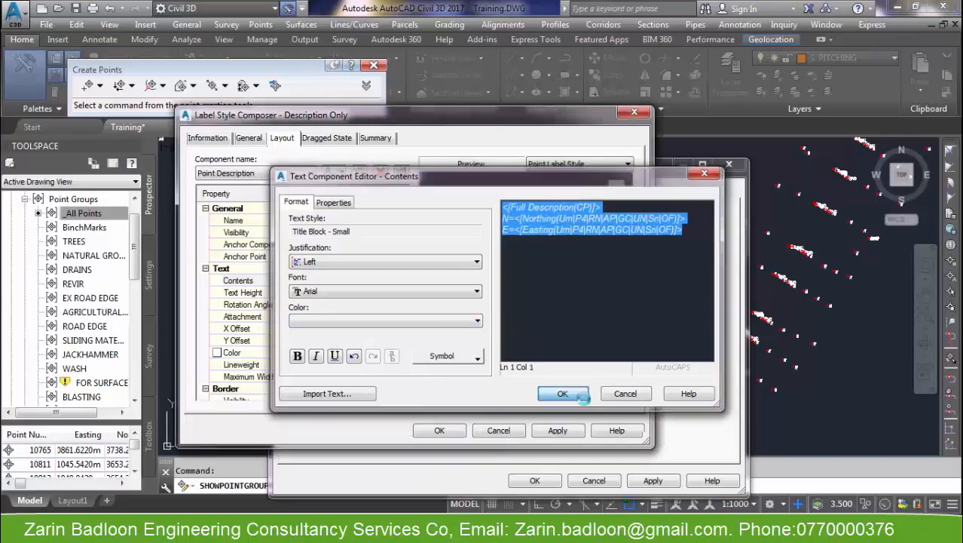
# Step: Accept the Description Only label style and the _All Points group properties, and check an SCH point's label in the drawing
pyautogui.click(438, 431)
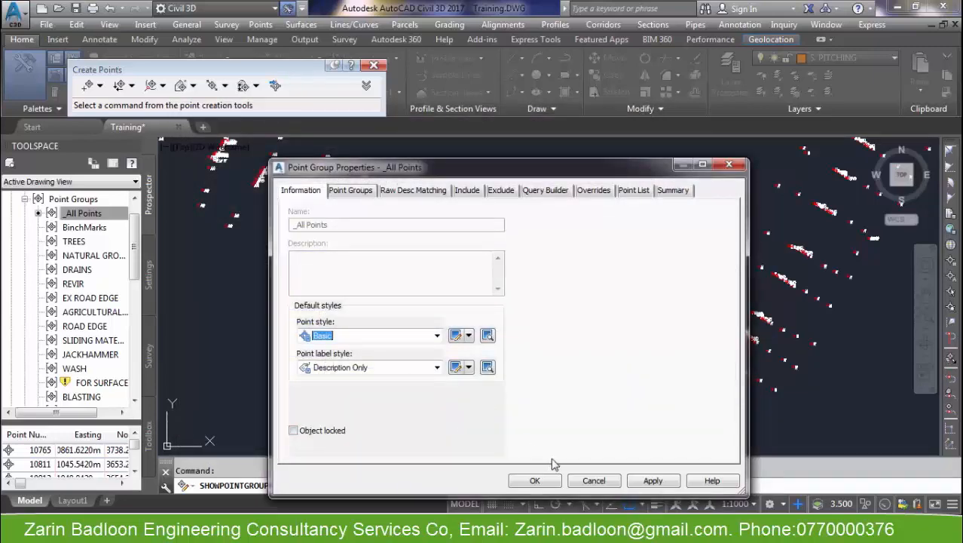
pyautogui.click(543, 481)
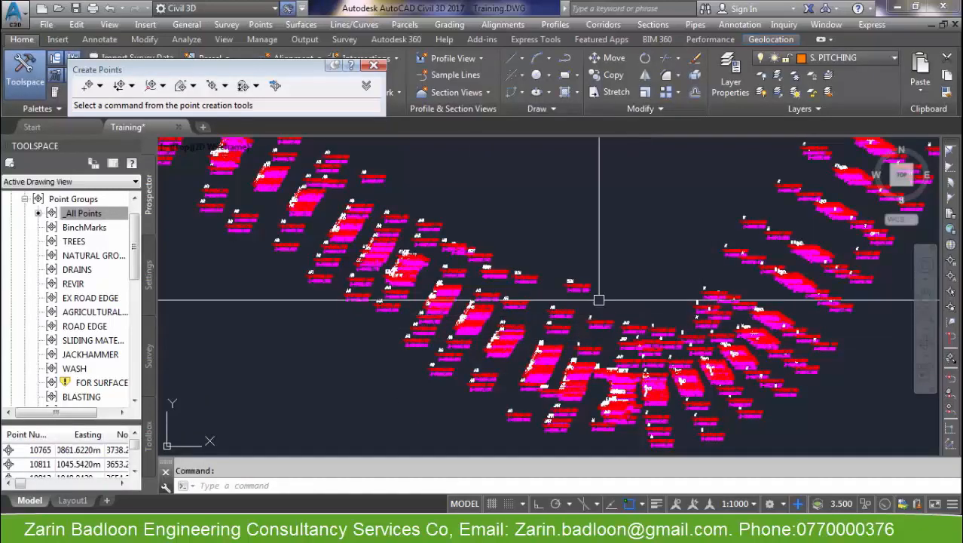
pyautogui.scroll(6, 580, 291)
pyautogui.scroll(2, 550, 288)
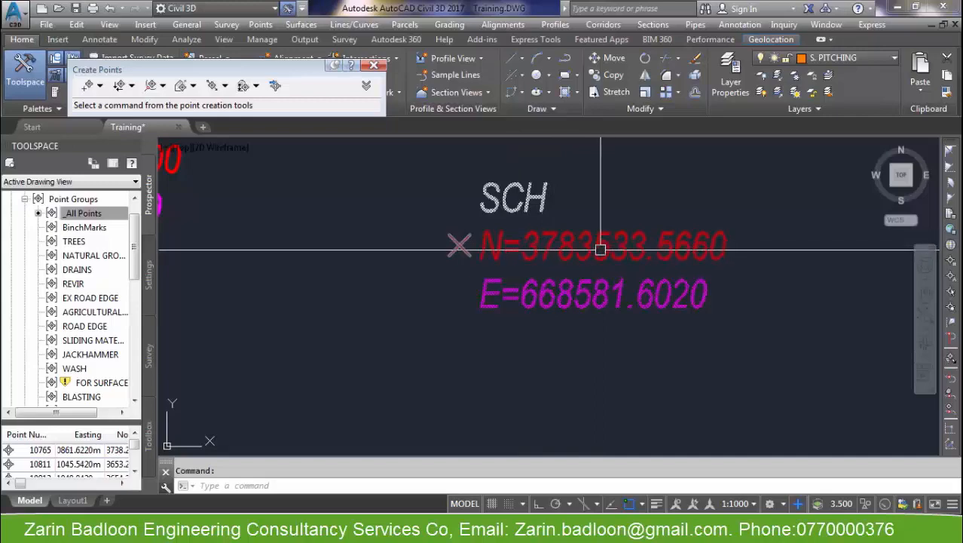
pyautogui.scroll(-5, 490, 312)
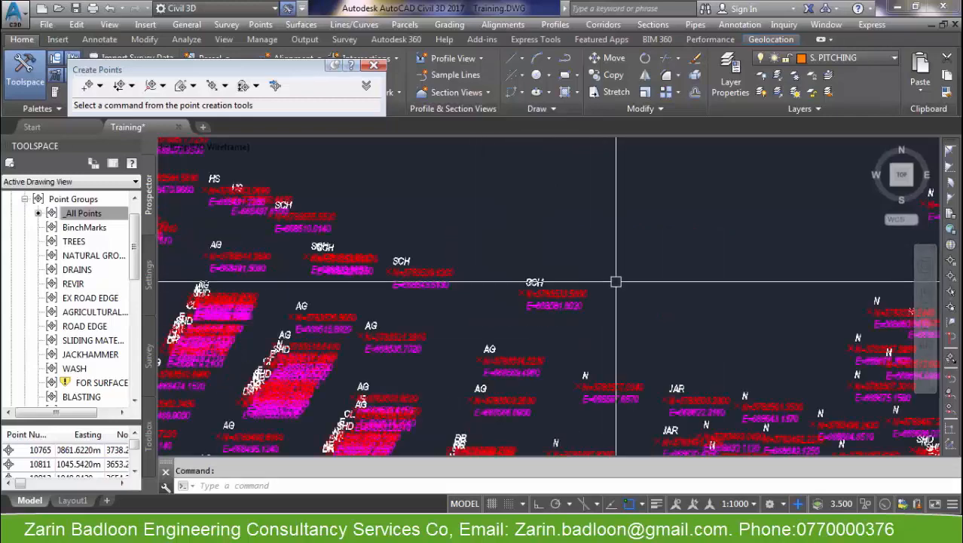
# Step: Try moving the isolated SCH point's label up and away from its marker so that a leader connects them
pyautogui.scroll(8, 581, 301)
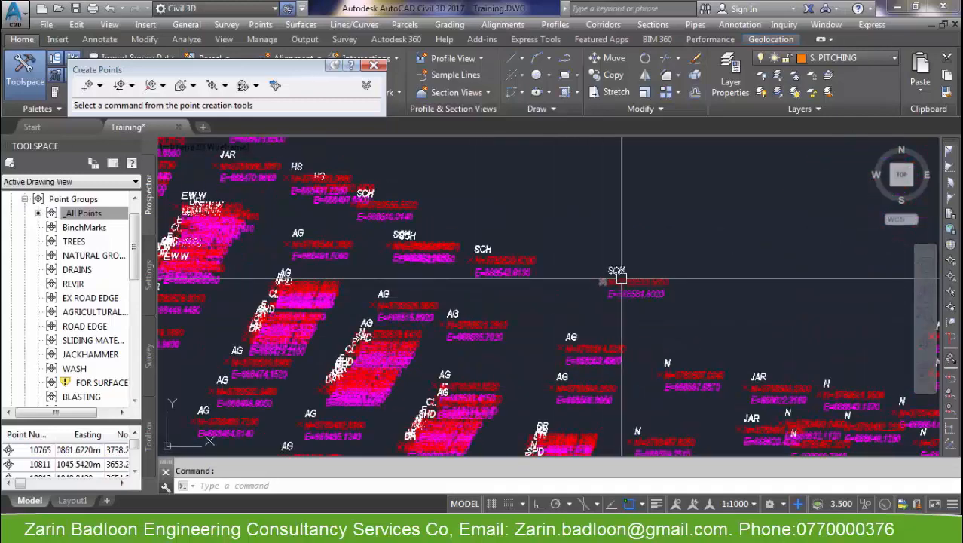
pyautogui.click(600, 263)
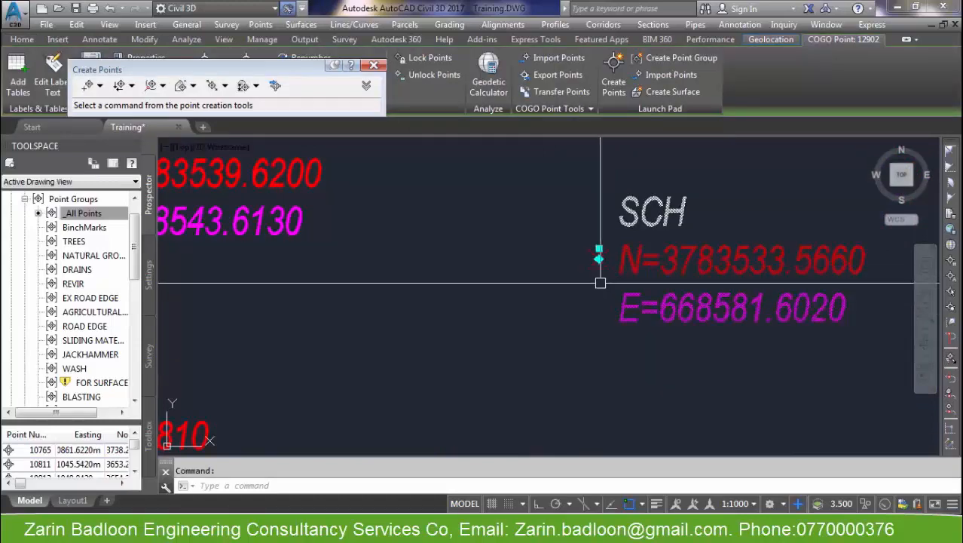
pyautogui.click(599, 249)
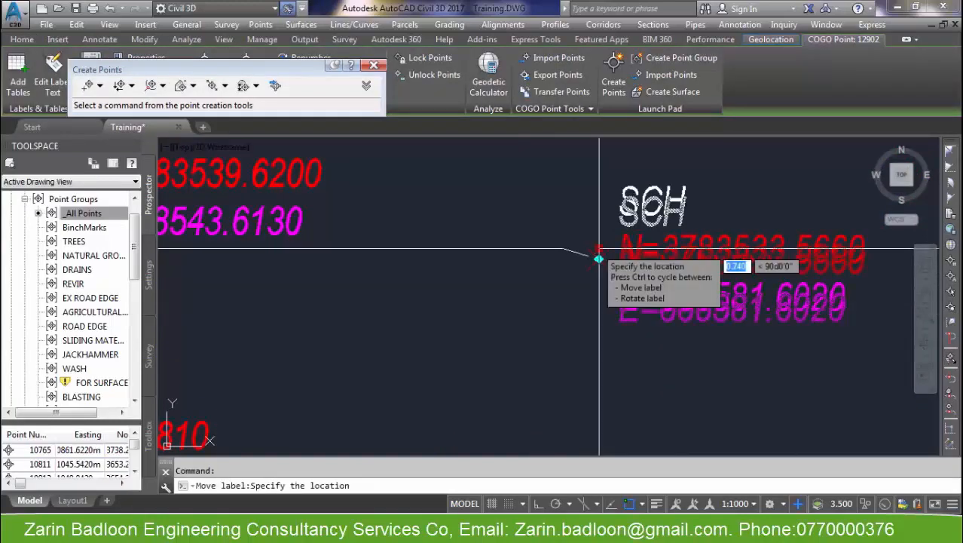
pyautogui.scroll(-2, 512, 279)
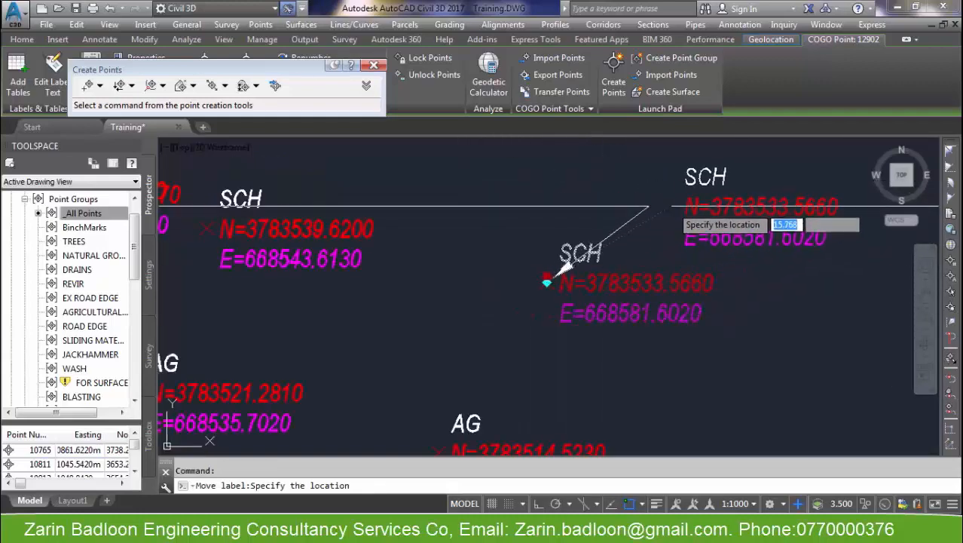
pyautogui.click(667, 187)
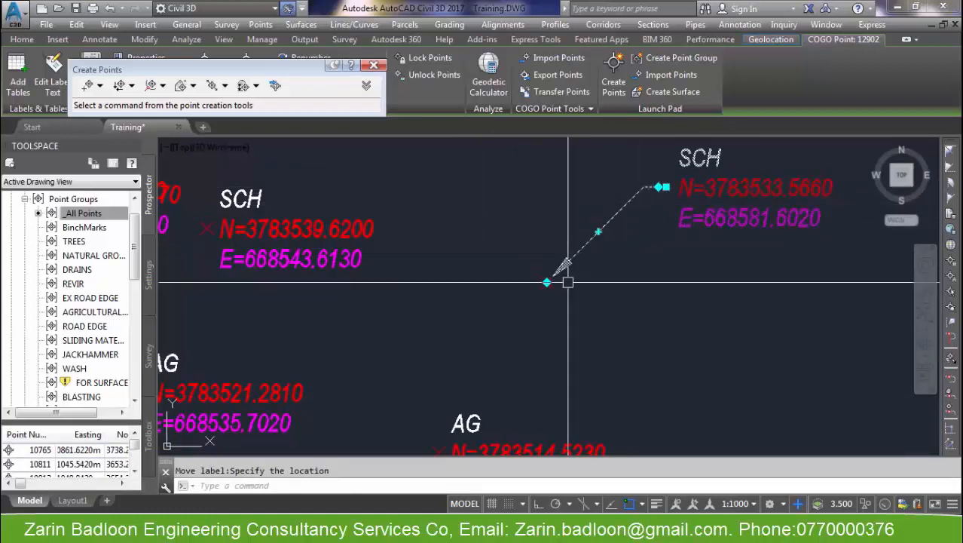
pyautogui.press('Escape')
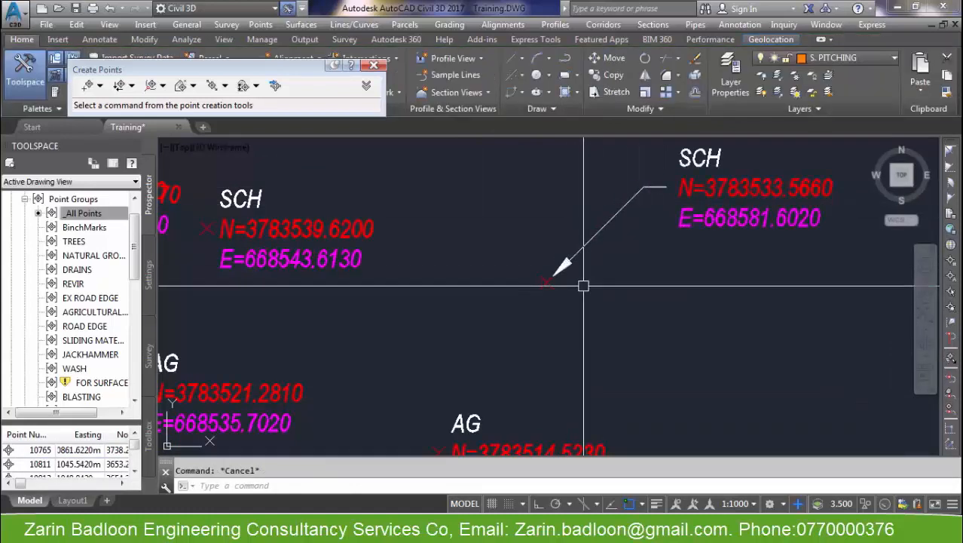
# Step: Try rotating the label and marker of the isolated SCH point together, and cancel the rotation
pyautogui.scroll(2, 583, 286)
pyautogui.click(658, 258)
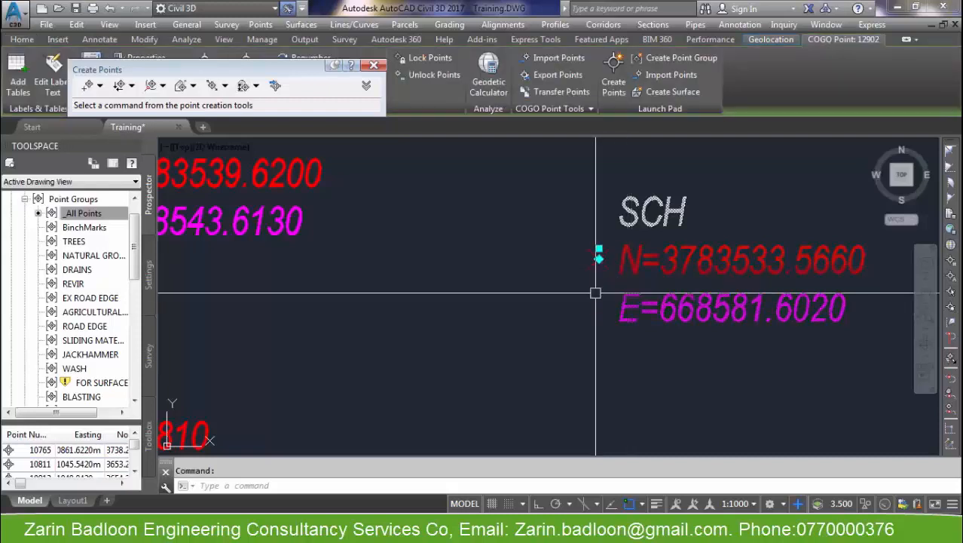
pyautogui.moveTo(599, 259)
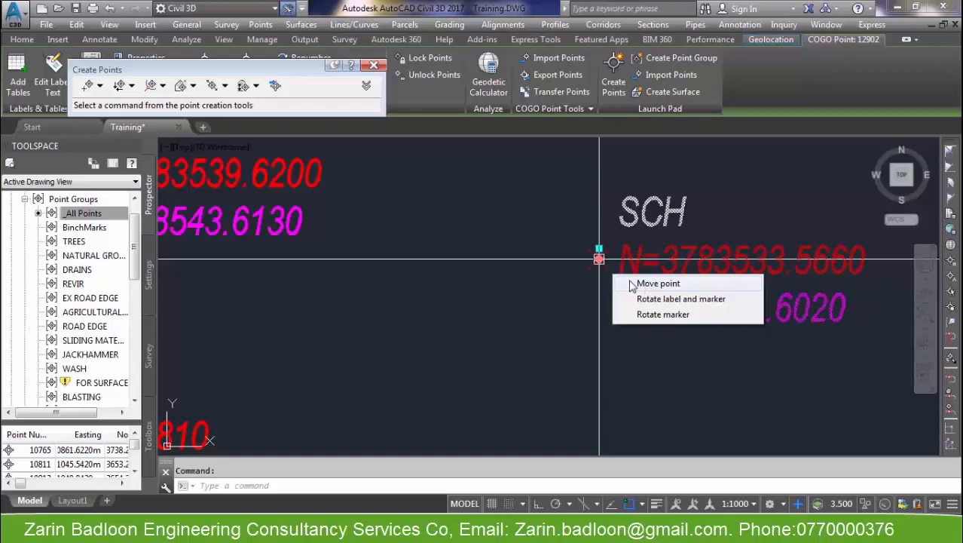
pyautogui.click(660, 302)
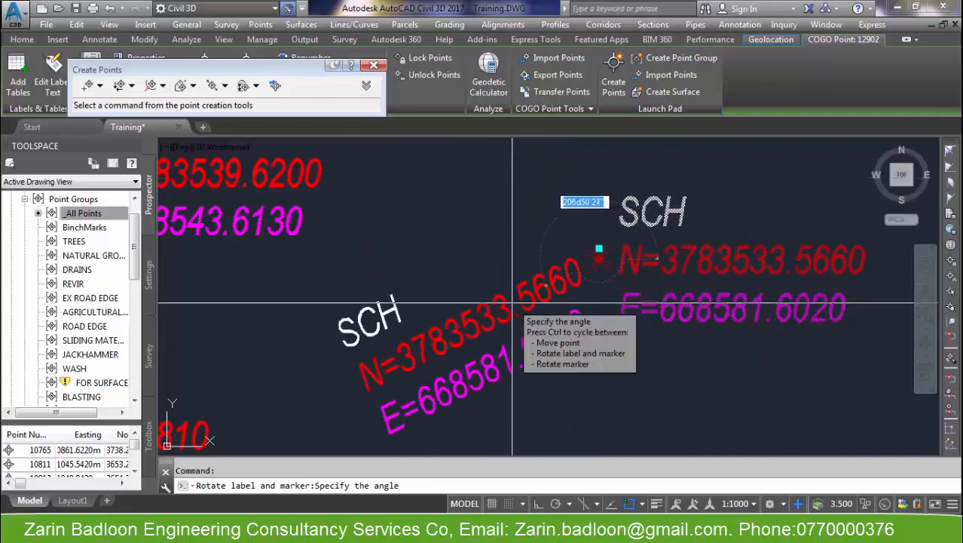
pyautogui.scroll(-5, 512, 305)
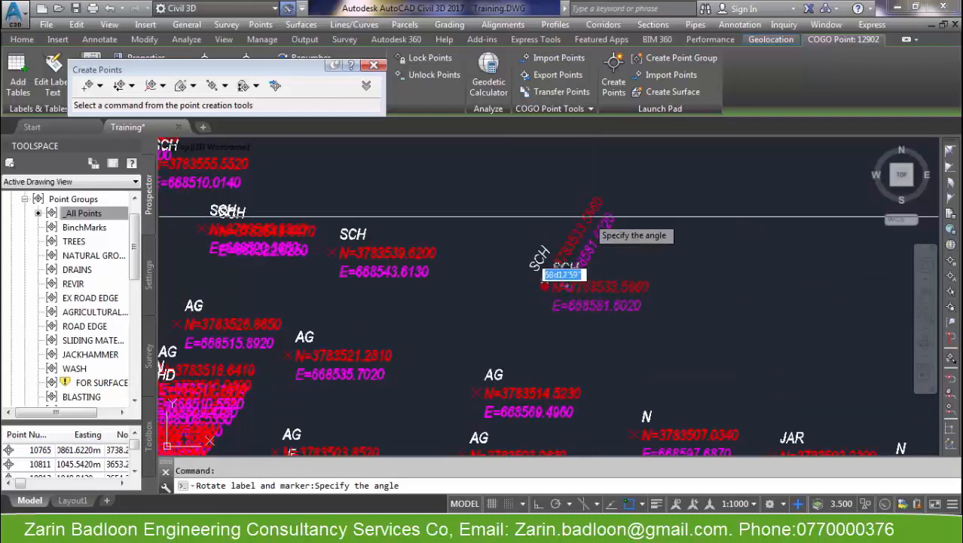
pyautogui.press('Escape')
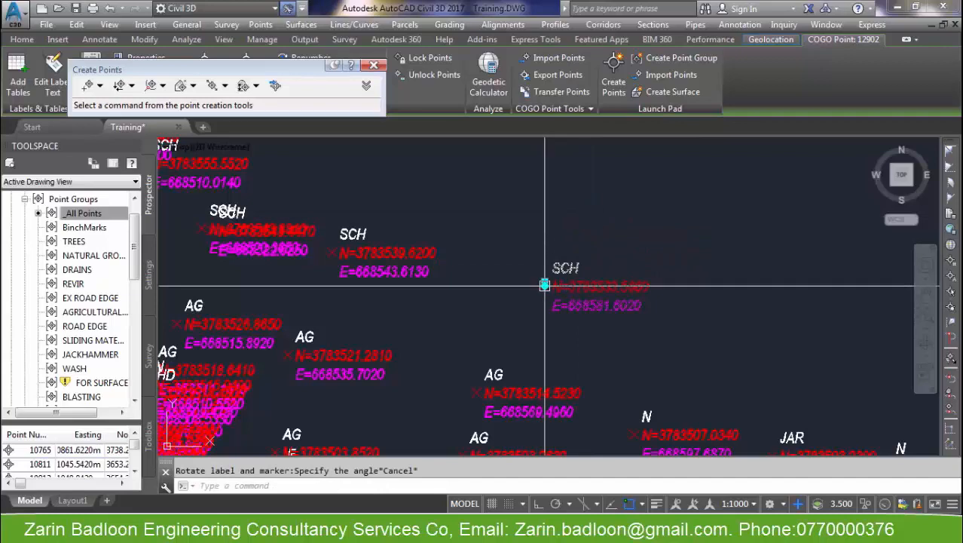
# Step: Try rotating only the marker of the SCH point, and cancel the rotation and the selection
pyautogui.moveTo(545, 285)
pyautogui.click(592, 343)
pyautogui.scroll(5, 549, 294)
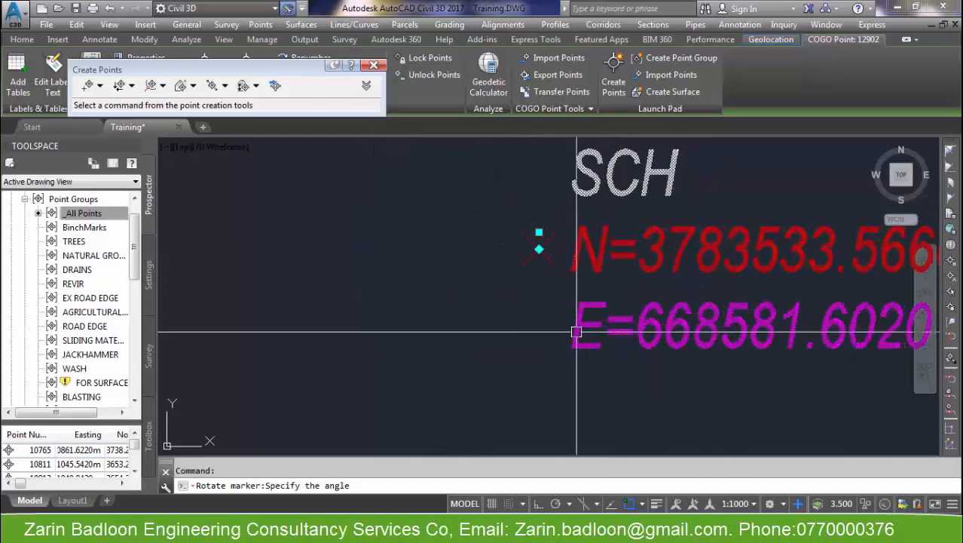
pyautogui.press('Escape')
pyautogui.scroll(-3, 729, 359)
pyautogui.press('Escape')
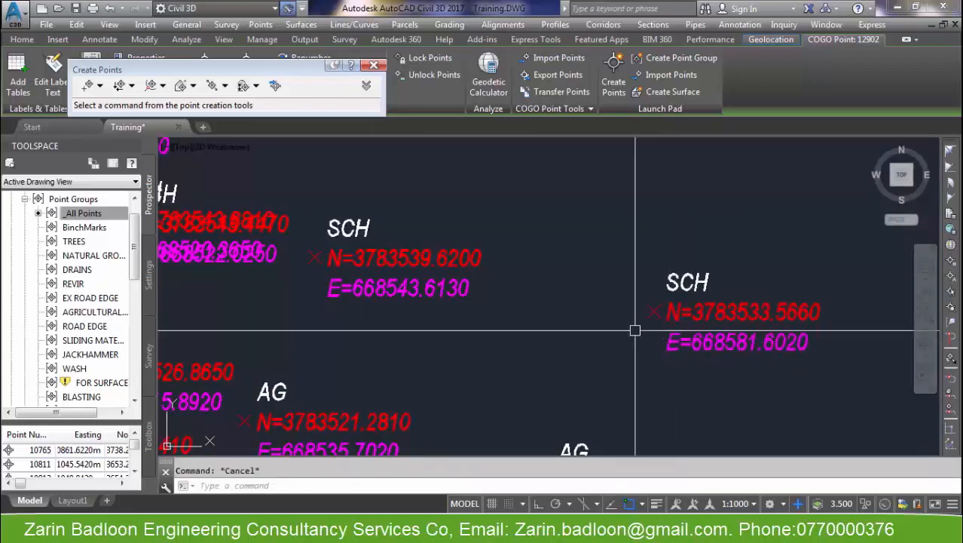
# Step: Delete the Northing and Easting lines from the _All Points group's Description Only label contents, keeping the full description, and apply the change
pyautogui.scroll(-5, 637, 327)
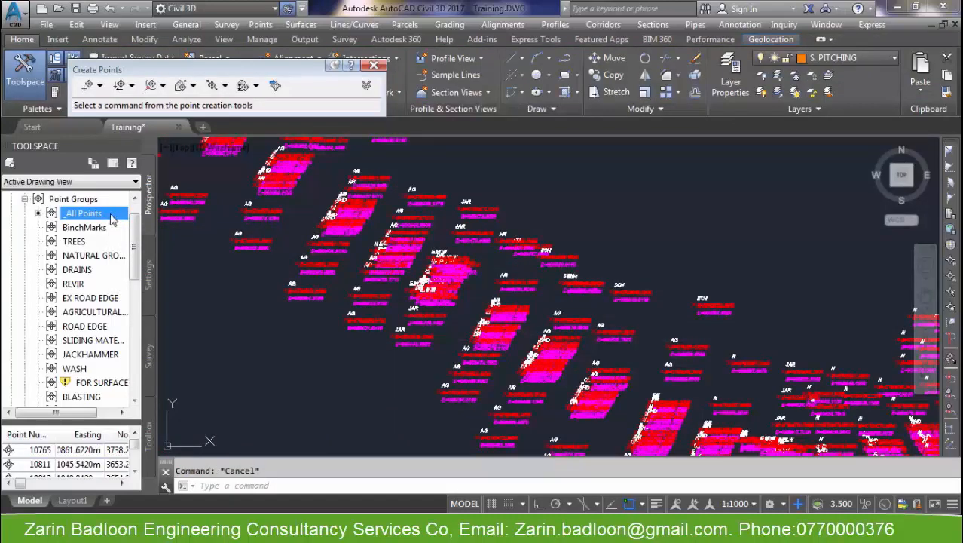
pyautogui.moveTo(114, 216)
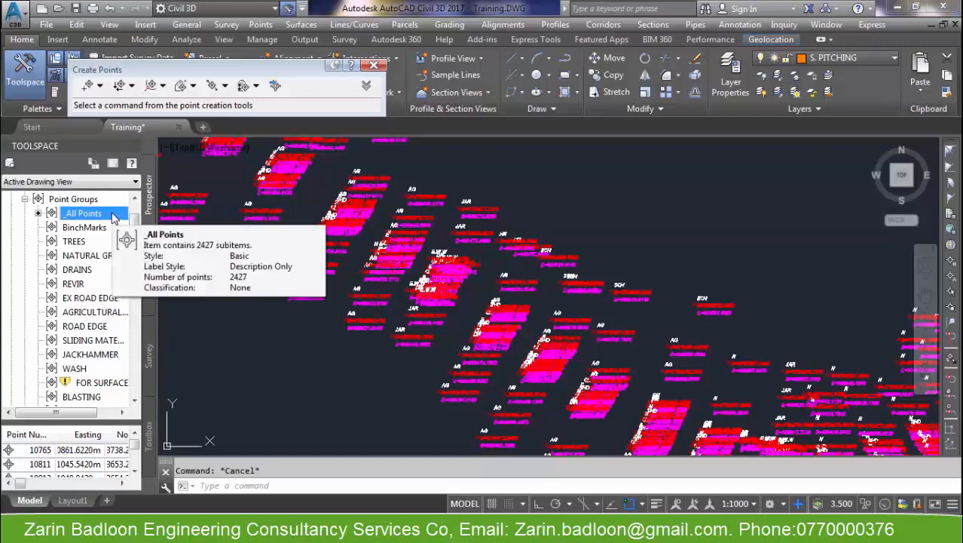
pyautogui.rightClick(113, 216)
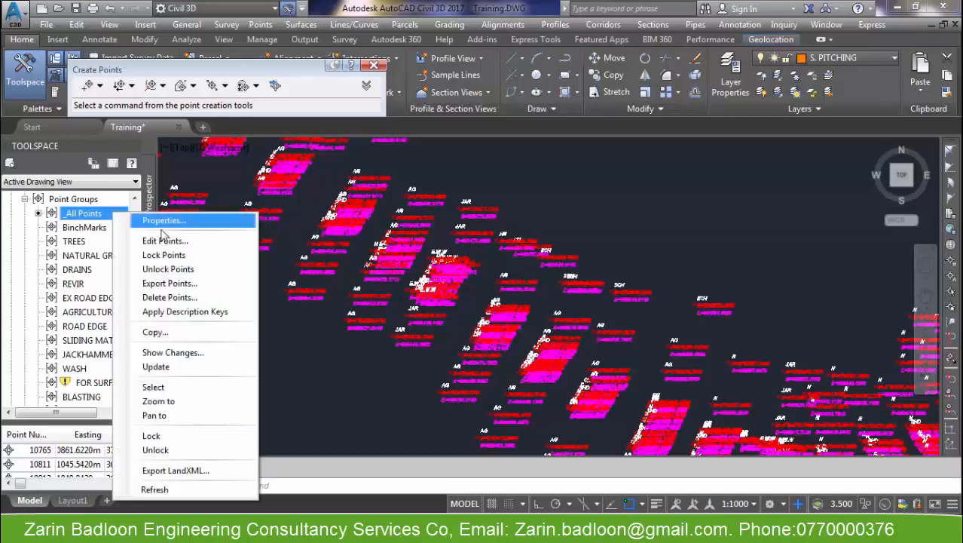
pyautogui.click(167, 226)
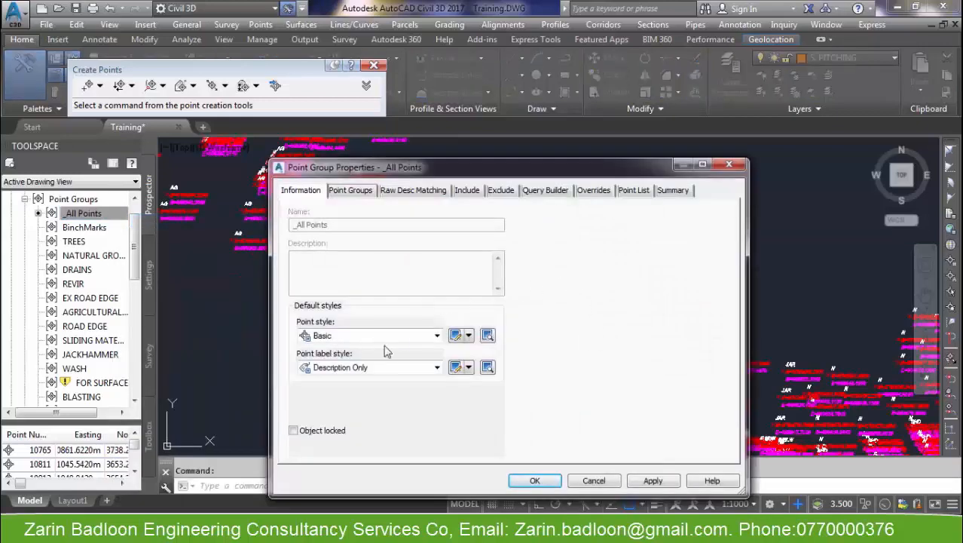
pyautogui.click(455, 369)
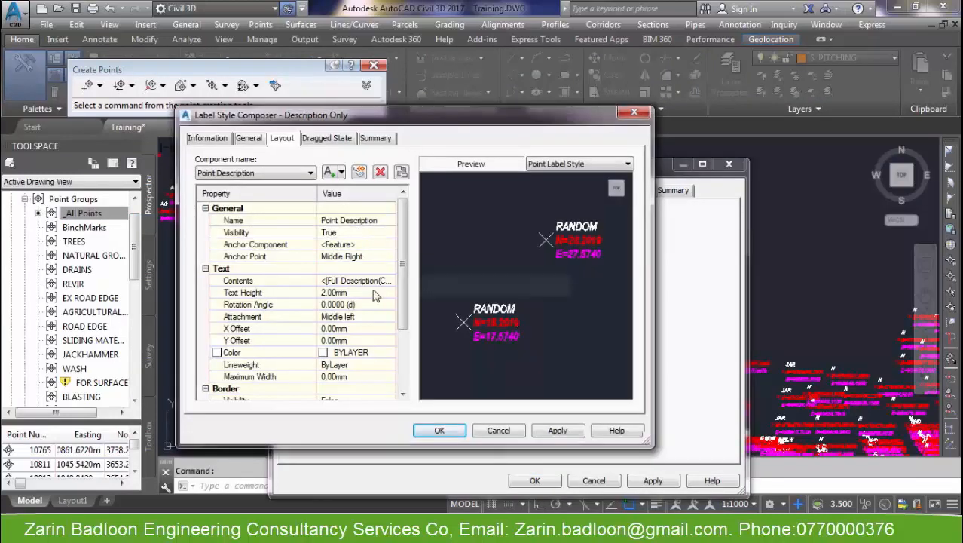
pyautogui.click(389, 280)
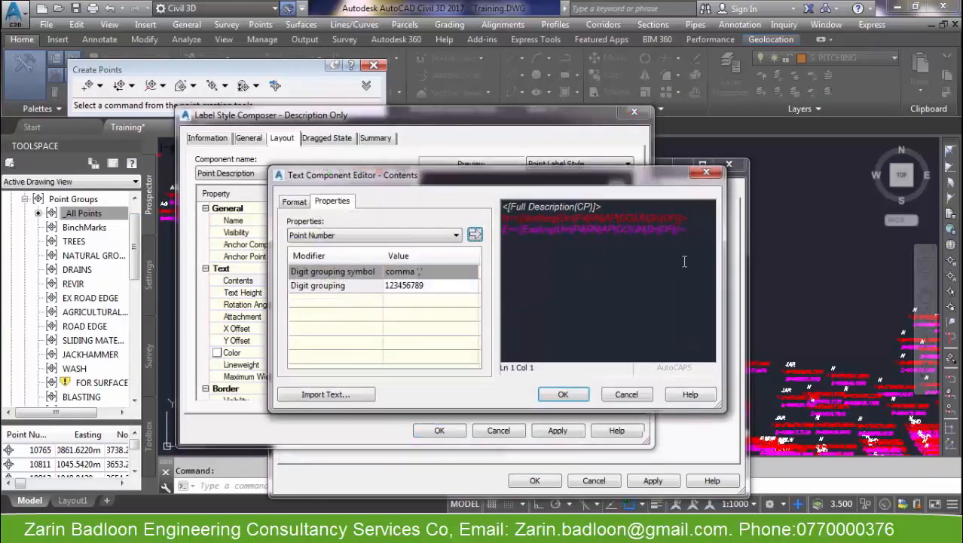
pyautogui.moveTo(684, 231); pyautogui.dragTo(500, 218)
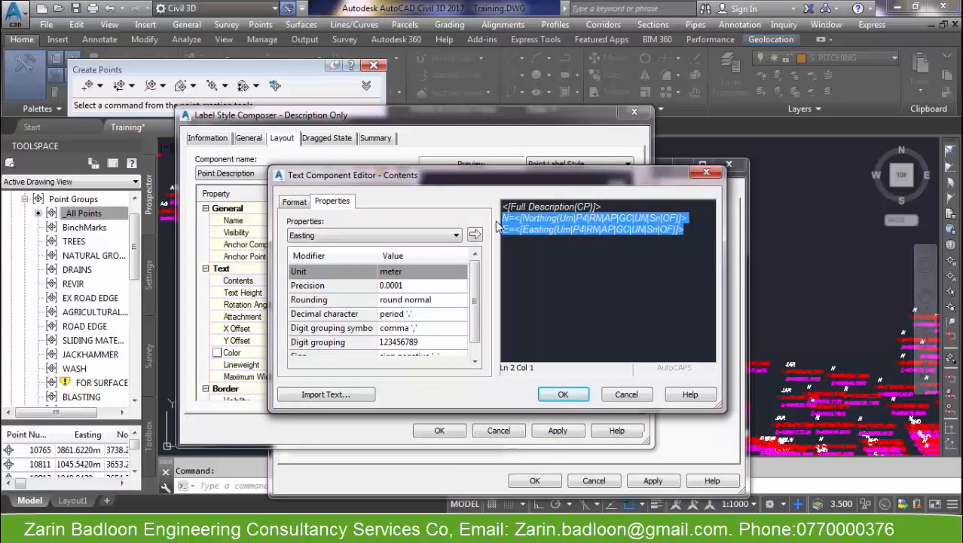
pyautogui.press('Delete')
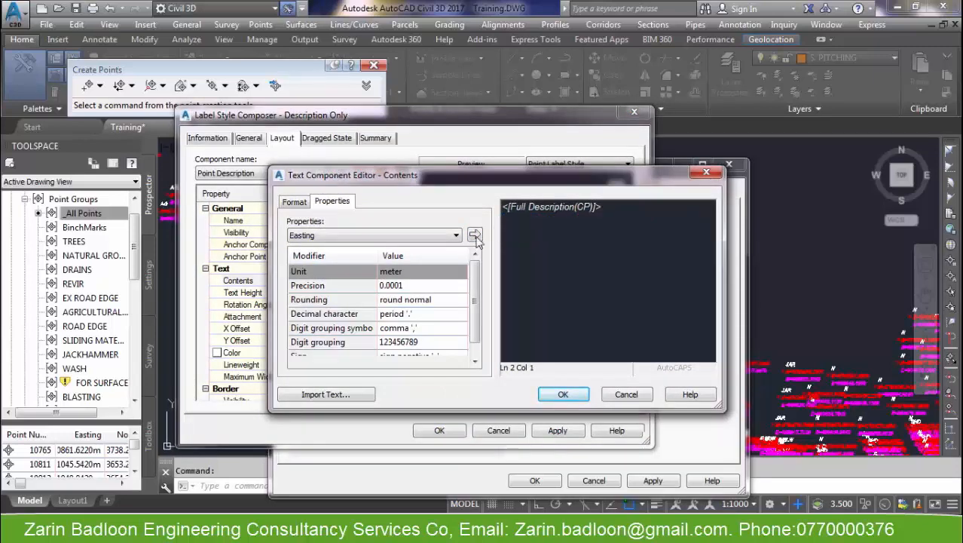
pyautogui.click(564, 394)
pyautogui.click(441, 431)
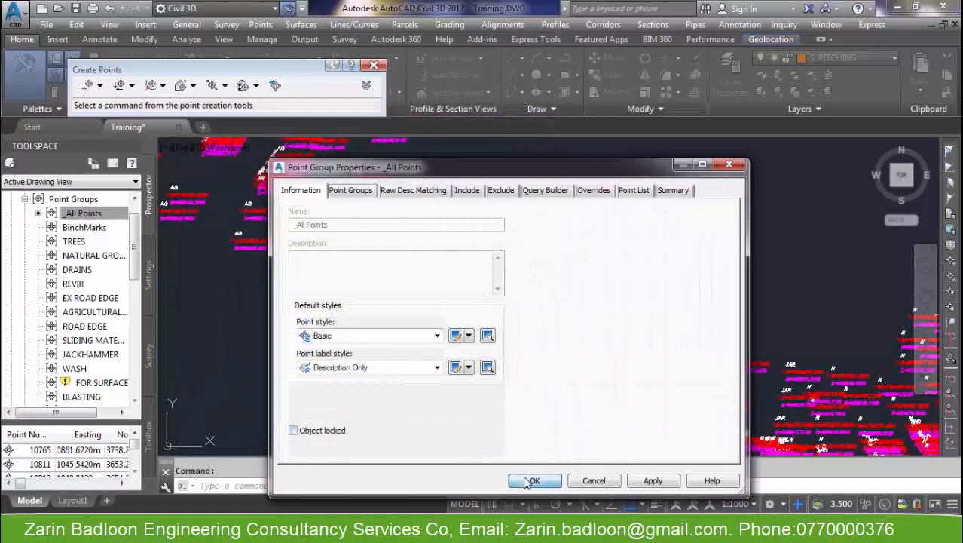
pyautogui.click(534, 480)
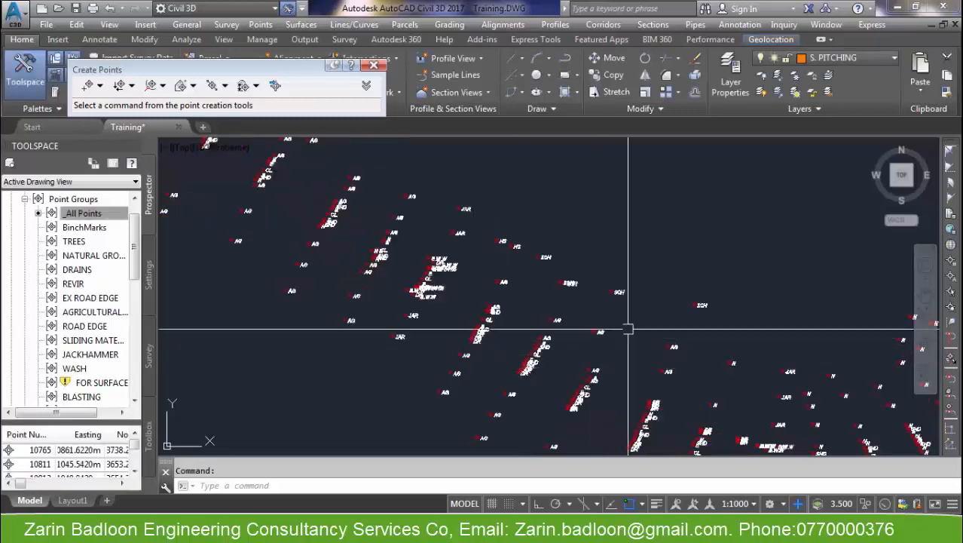
# Step: Select the isolated SCH point and show its object properties
pyautogui.scroll(6, 711, 316)
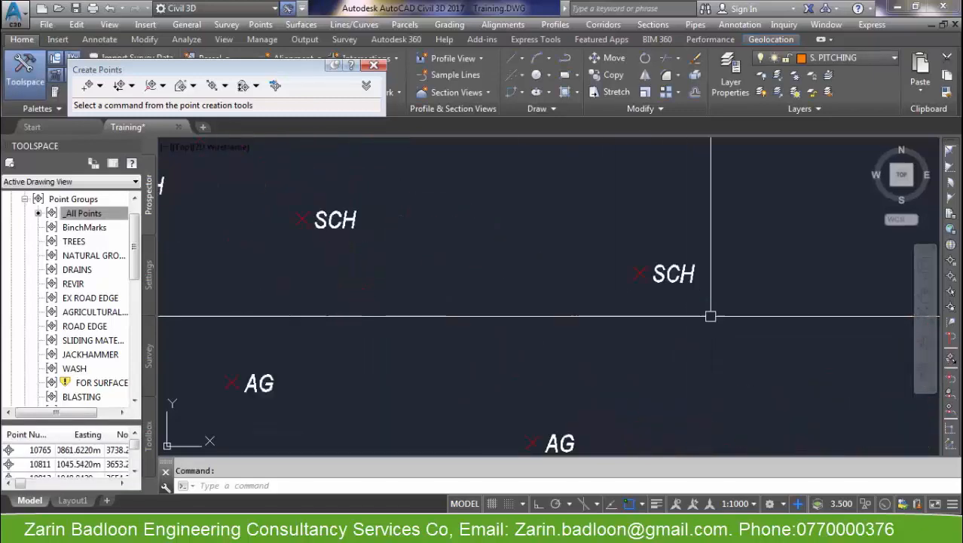
pyautogui.click(669, 277)
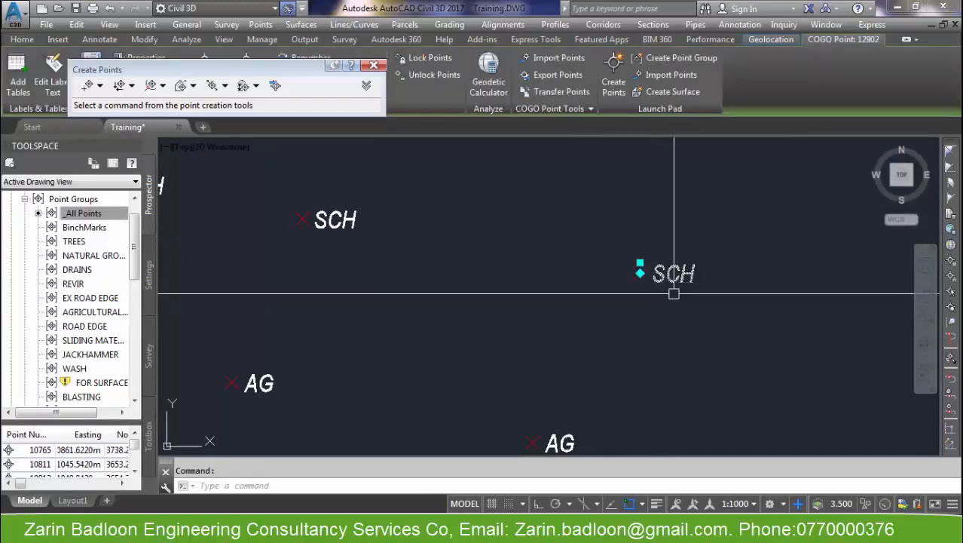
pyautogui.rightClick(674, 280)
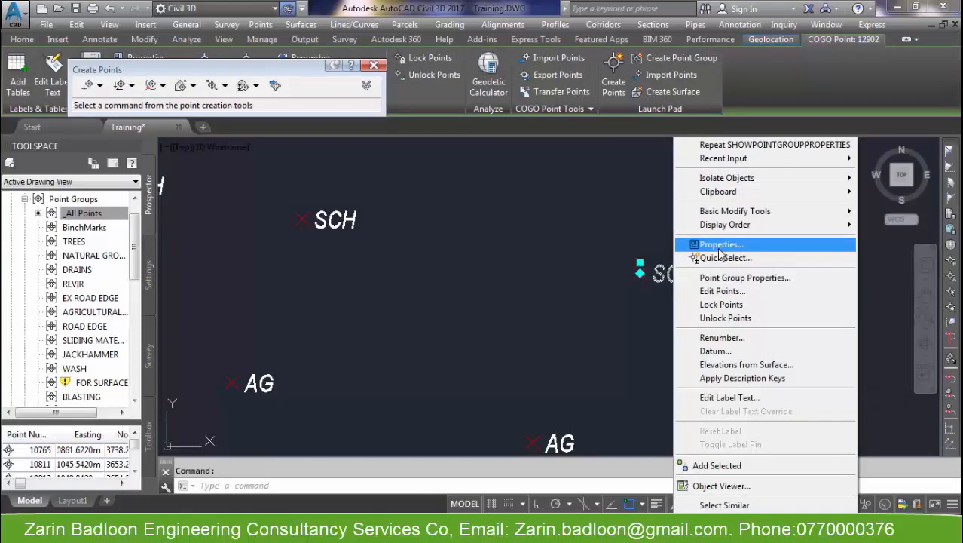
pyautogui.click(577, 334)
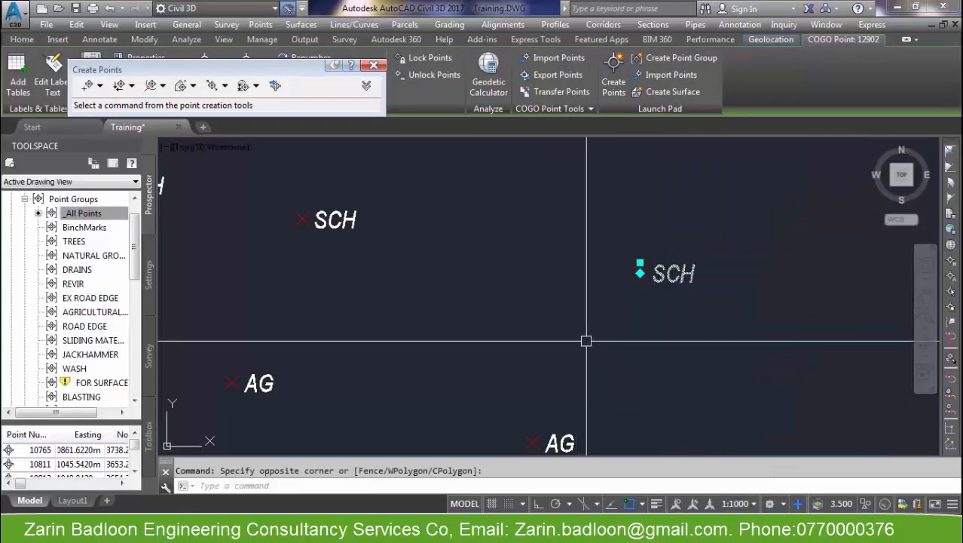
pyautogui.write('pr')
pyautogui.press('Return')
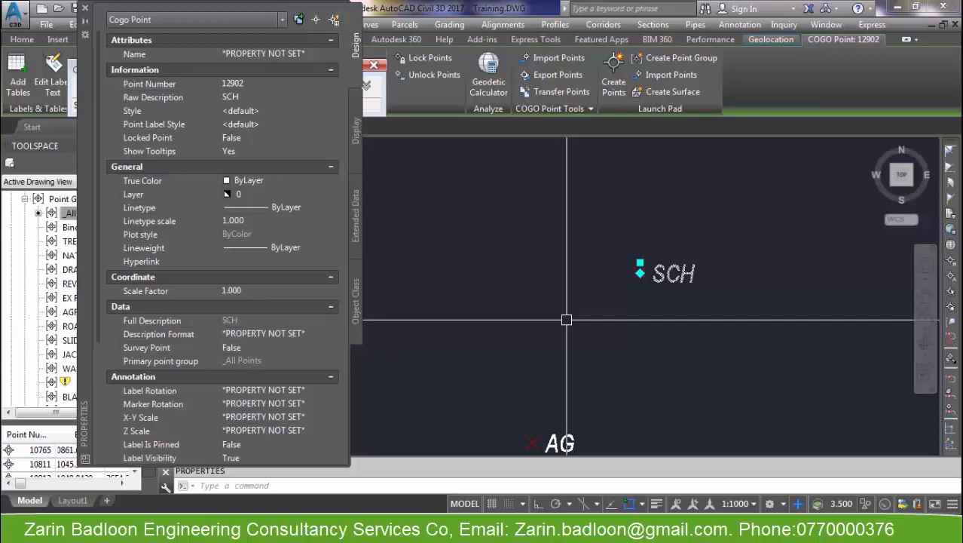
# Step: Set the SCH point's elevation to 652 m in its geometry properties
pyautogui.click(233, 405)
pyautogui.scroll(-5, 253, 370)
pyautogui.click(243, 408)
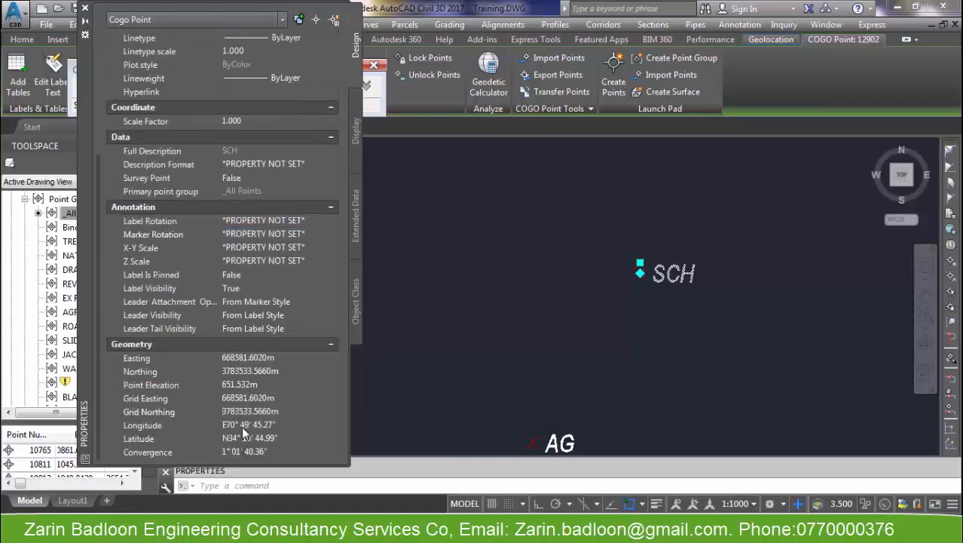
pyautogui.click(246, 369)
pyautogui.click(243, 396)
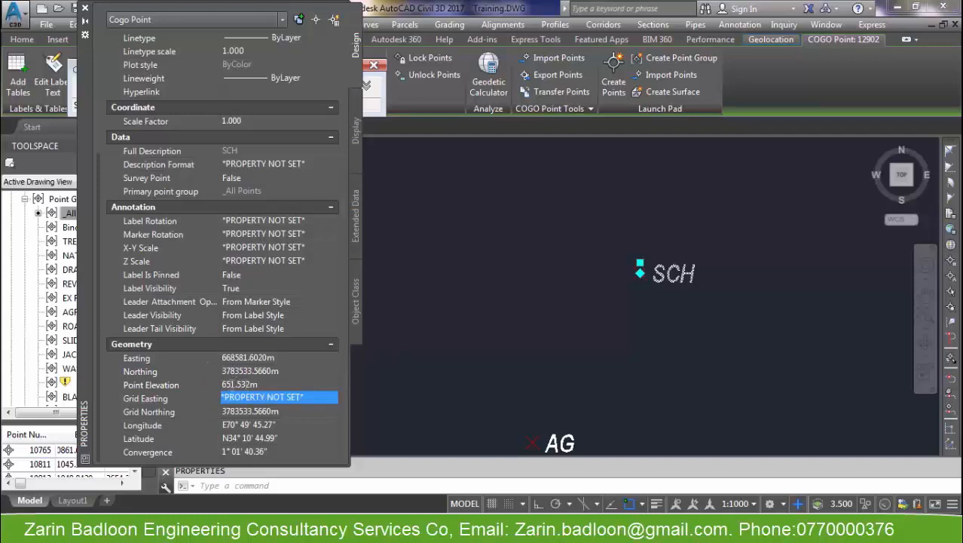
pyautogui.moveTo(232, 385); pyautogui.dragTo(300, 386)
pyautogui.write('2')
pyautogui.press('Return')
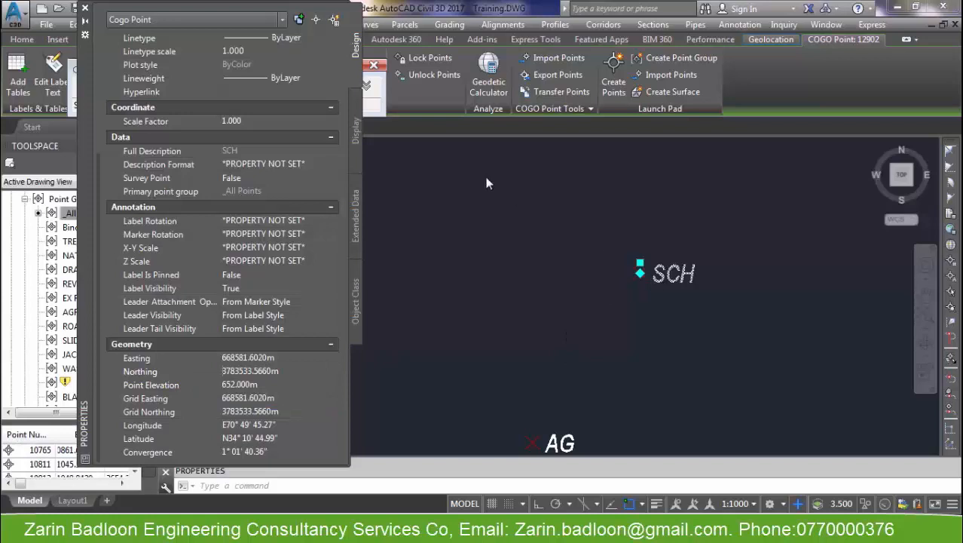
# Step: Close the SCH point's object properties and clear the point selection
pyautogui.click(85, 9)
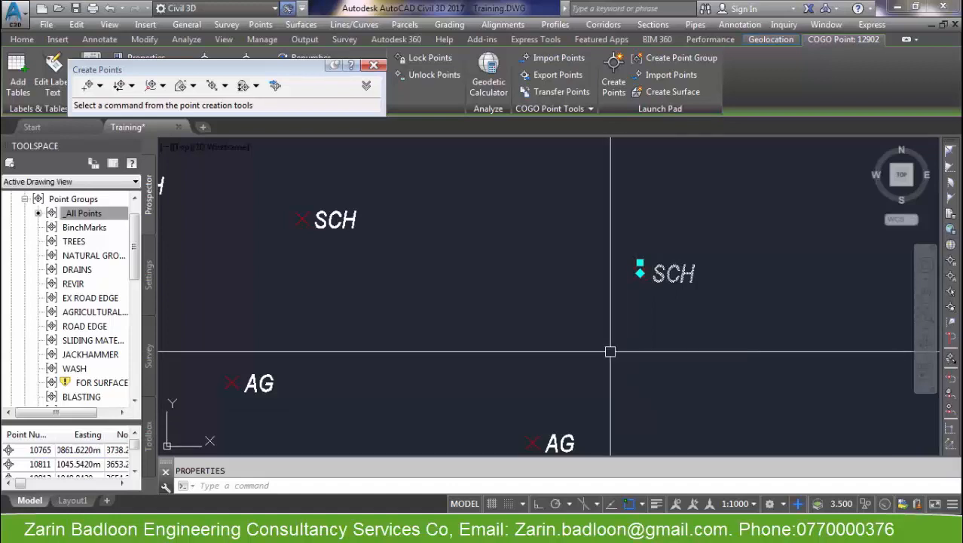
pyautogui.press('Escape')
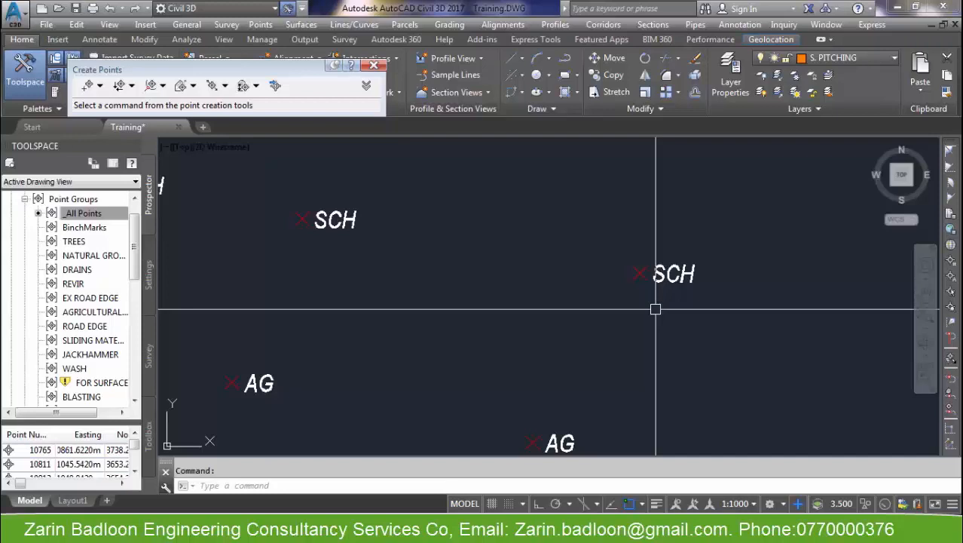
# Step: Examine the description codes of the survey points across the road corridor and its bend
pyautogui.scroll(-5, 483, 301)
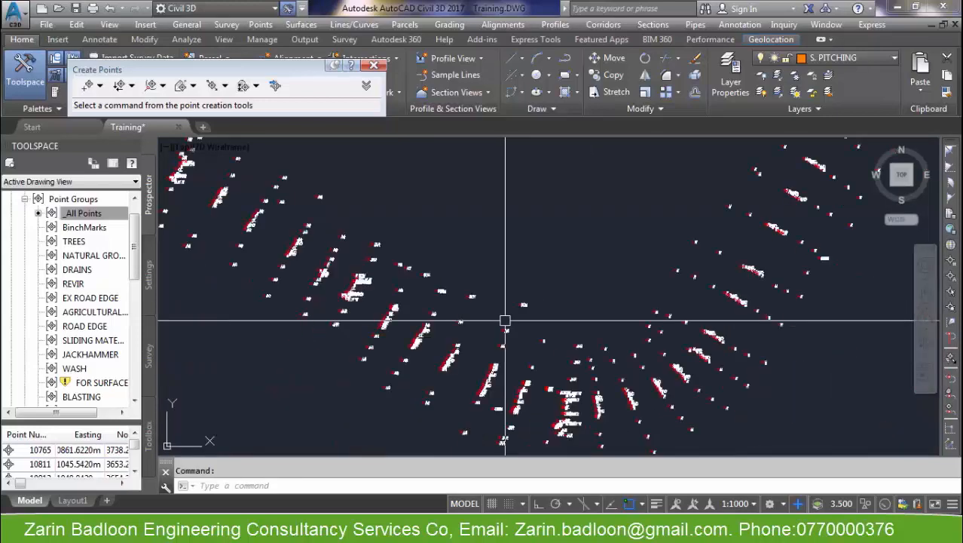
pyautogui.moveTo(576, 302); pyautogui.dragTo(587, 292, button='middle')
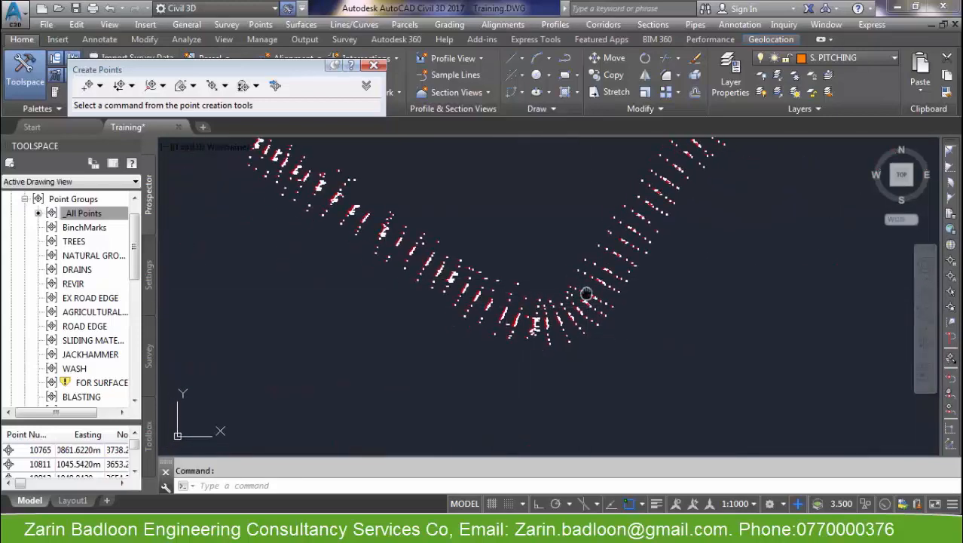
pyautogui.scroll(5, 421, 270)
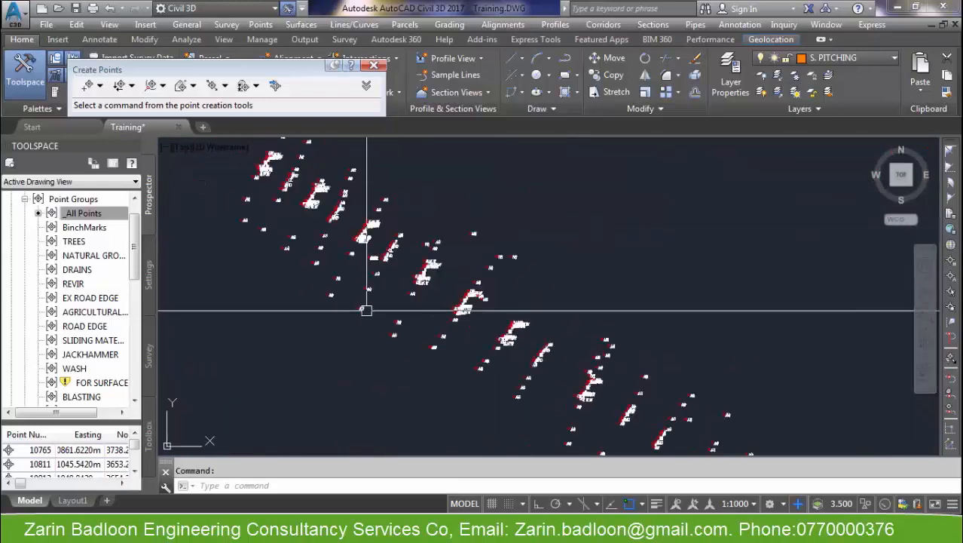
pyautogui.scroll(5, 422, 328)
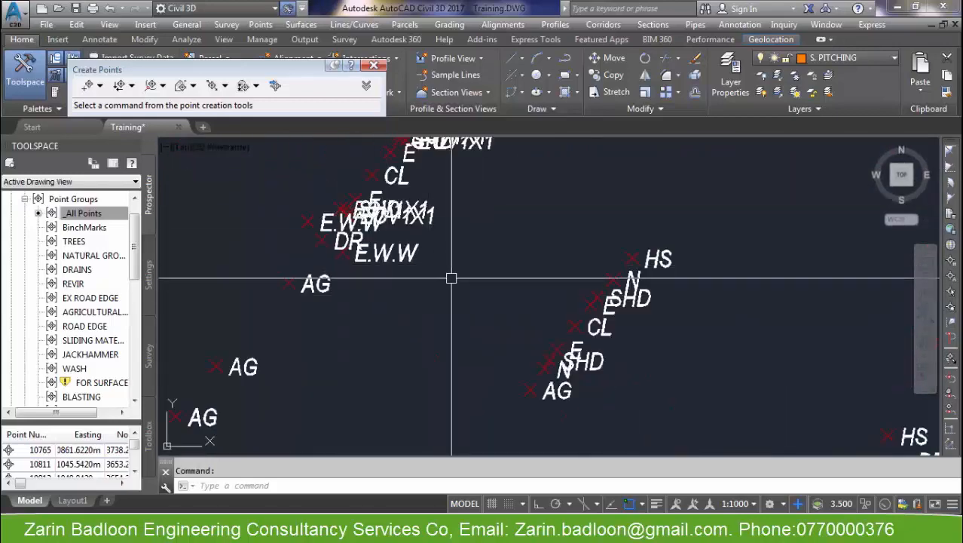
pyautogui.scroll(-5, 451, 278)
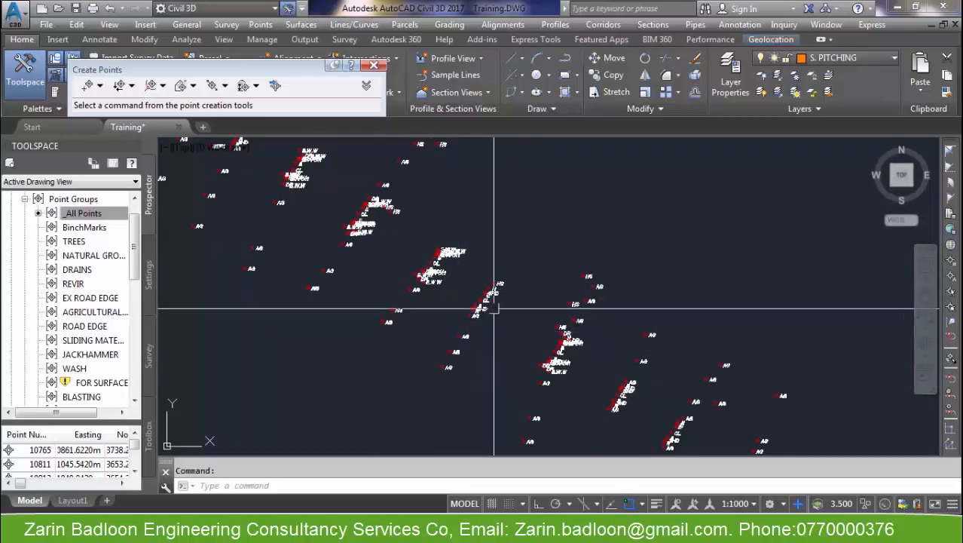
pyautogui.scroll(5, 489, 306)
pyautogui.scroll(-5, 489, 306)
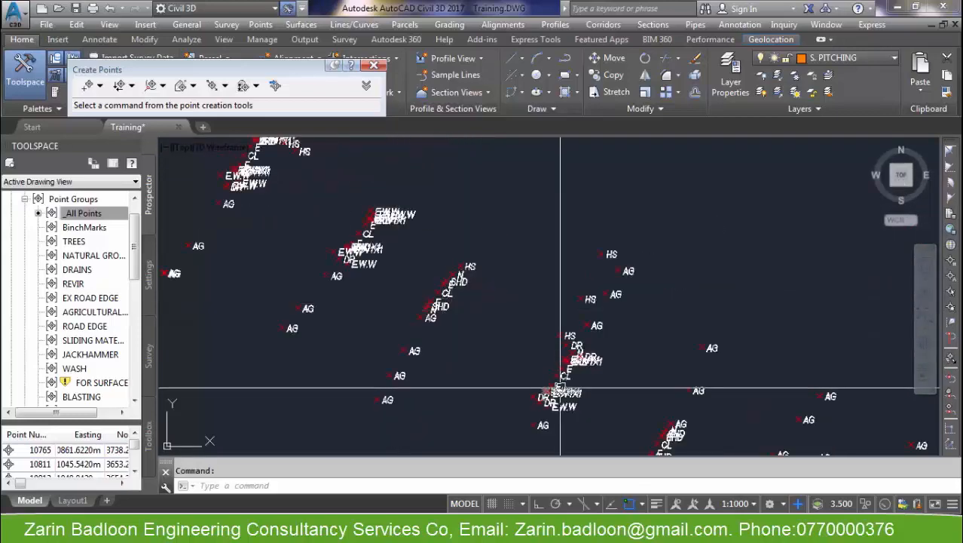
pyautogui.scroll(2, 452, 251)
pyautogui.scroll(-3, 452, 252)
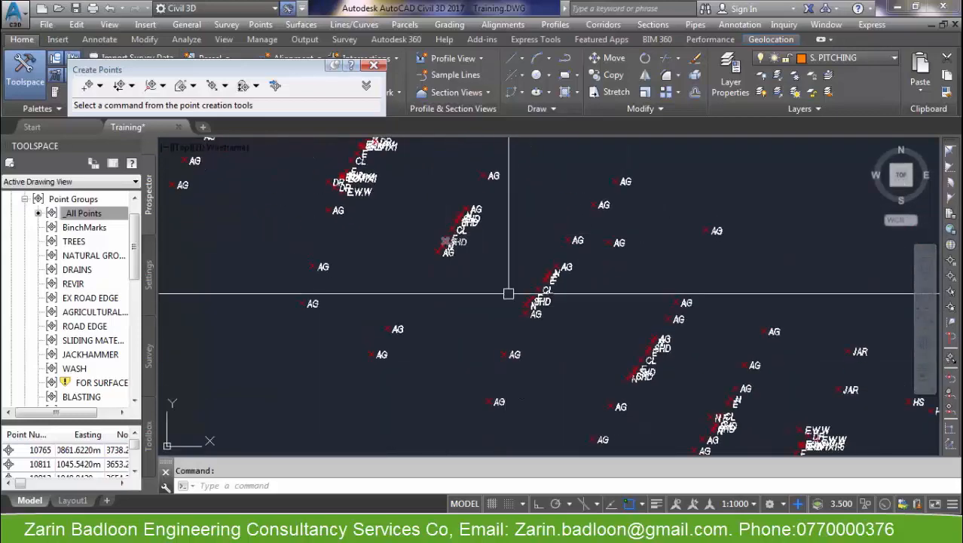
pyautogui.scroll(3, 562, 330)
pyautogui.scroll(-3, 563, 330)
pyautogui.scroll(3, 577, 318)
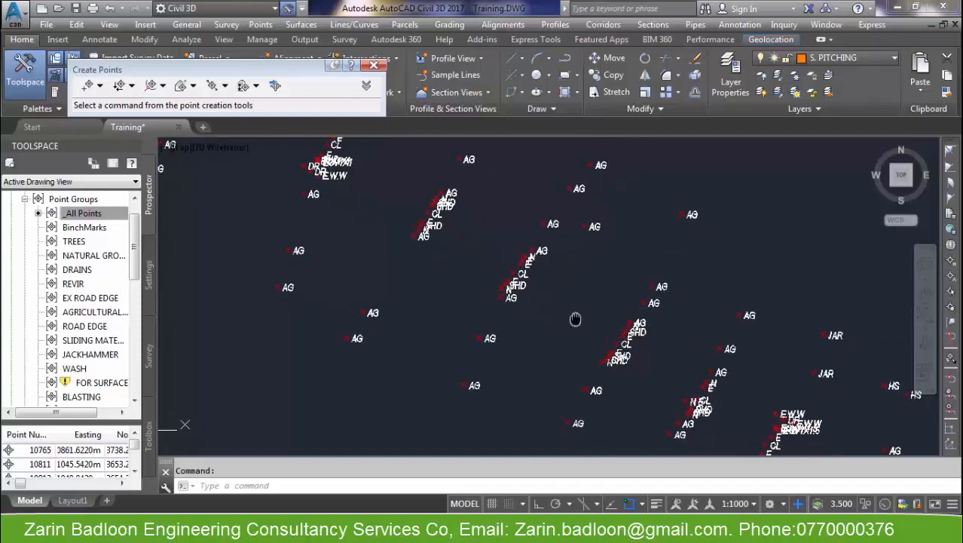
pyautogui.scroll(-3, 495, 306)
pyautogui.moveTo(583, 354)
pyautogui.mouseDown(button='middle')
pyautogui.moveTo(491, 234)
pyautogui.moveTo(594, 359)
pyautogui.moveTo(561, 359)
pyautogui.mouseUp(button='middle')
pyautogui.moveTo(759, 359); pyautogui.dragTo(728, 371, button='middle')
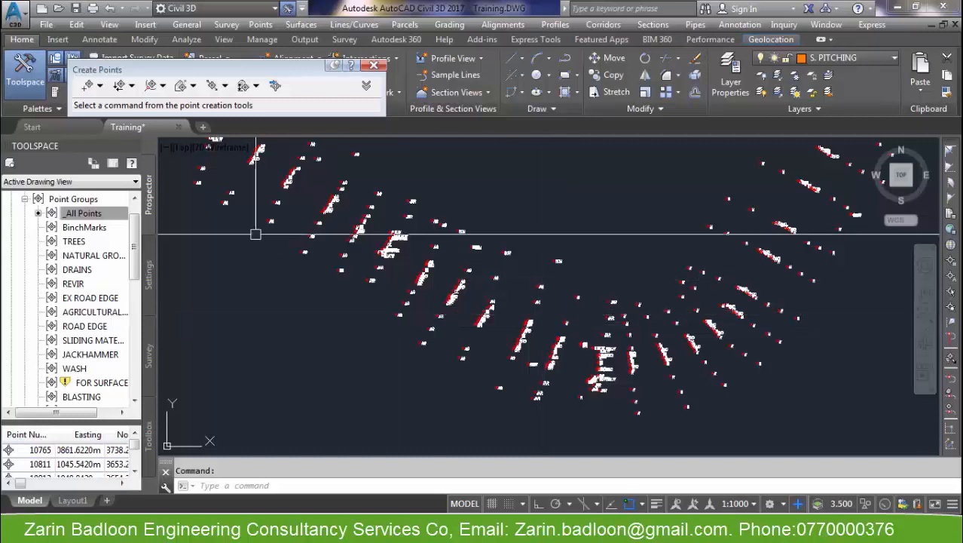
# Step: Start a new point group and name it HOUS
pyautogui.click(92, 212)
pyautogui.rightClick(89, 200)
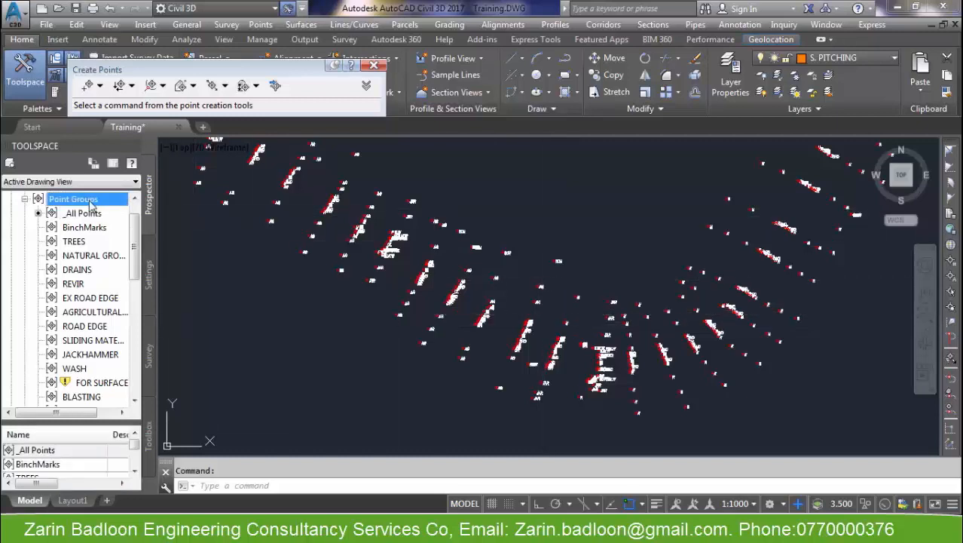
pyautogui.click(128, 229)
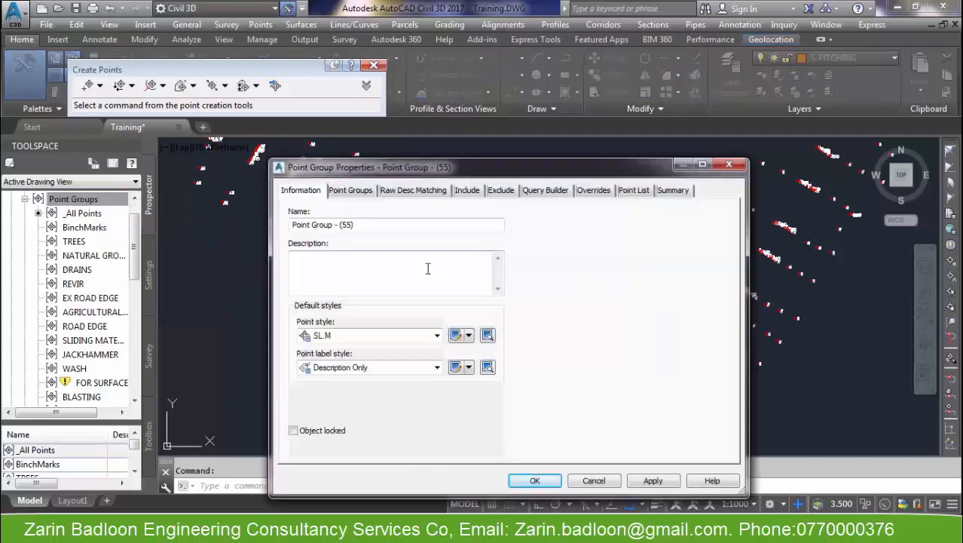
pyautogui.moveTo(367, 224); pyautogui.dragTo(275, 230)
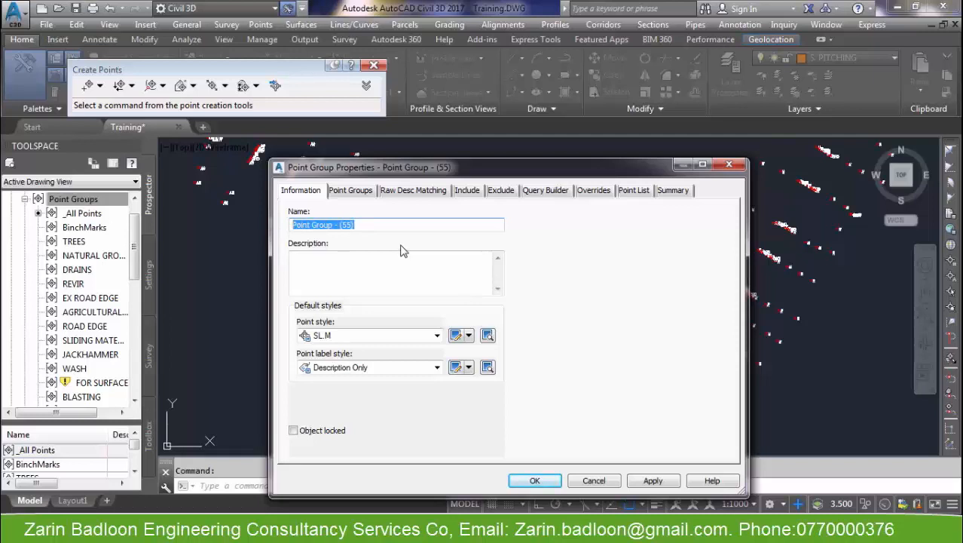
pyautogui.write('hous')
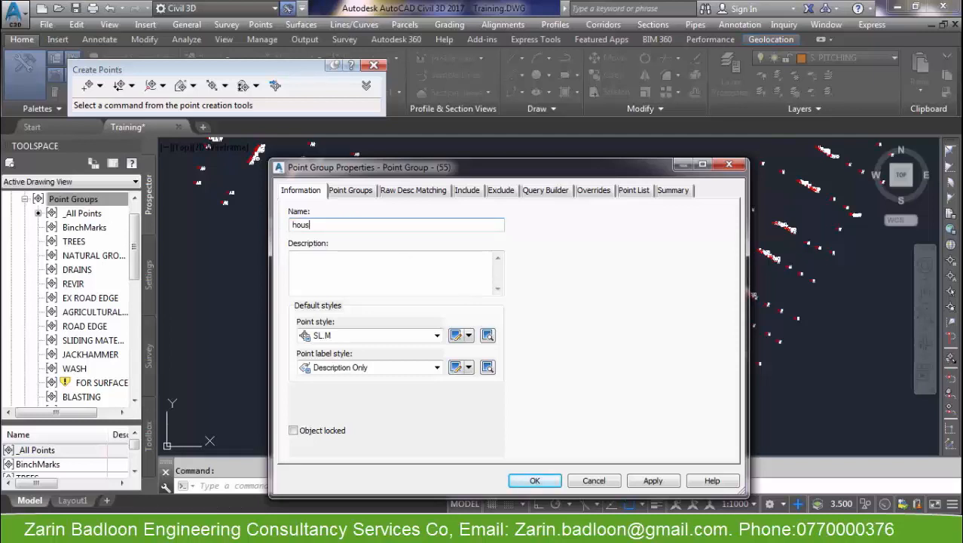
pyautogui.press('BackSpace')
pyautogui.press('BackSpace')
pyautogui.press('BackSpace')
pyautogui.press('BackSpace')
pyautogui.write('HOUS')
# Step: Set the HOUS point group's default point style to Basic
pyautogui.click(439, 337)
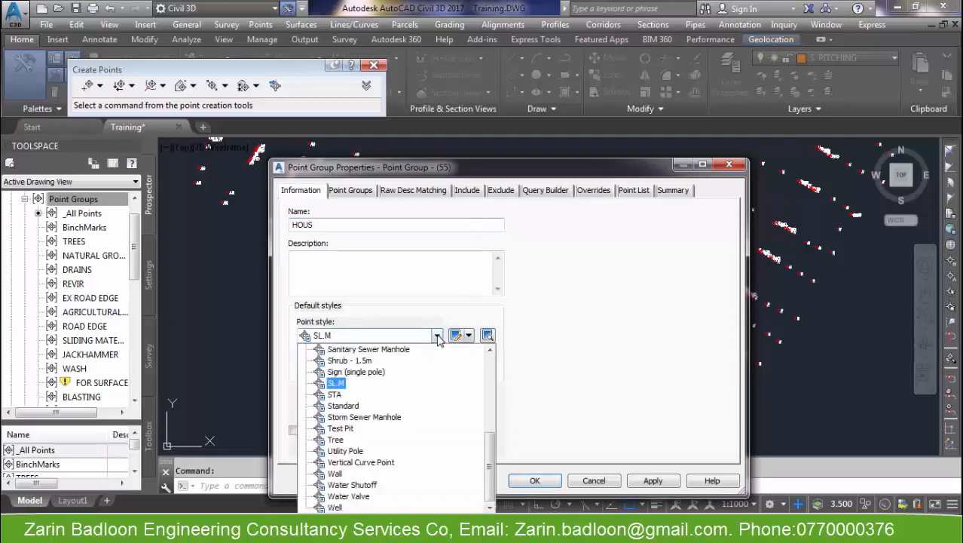
pyautogui.scroll(7, 356, 373)
pyautogui.click(343, 362)
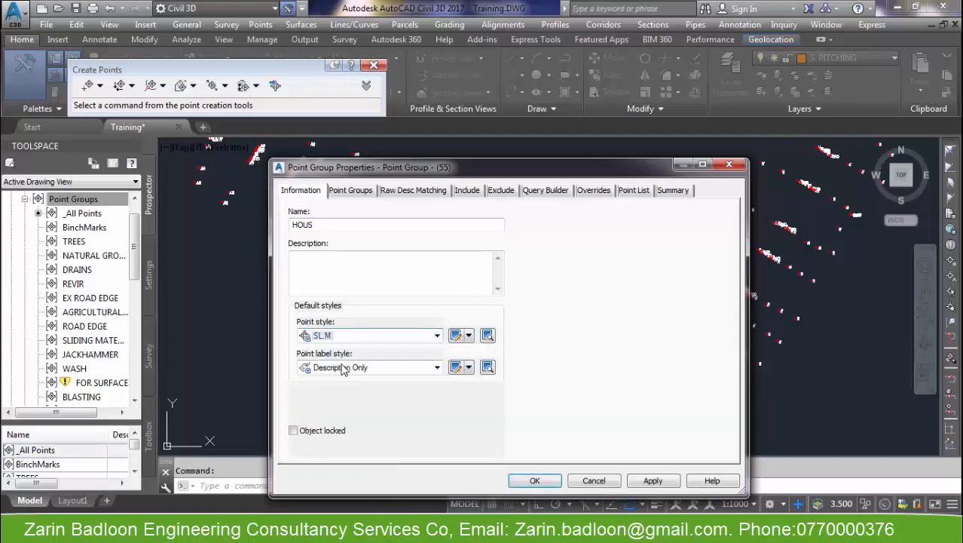
# Step: Start a new point style for the HOUS group as a copy of the Basic style
pyautogui.click(468, 336)
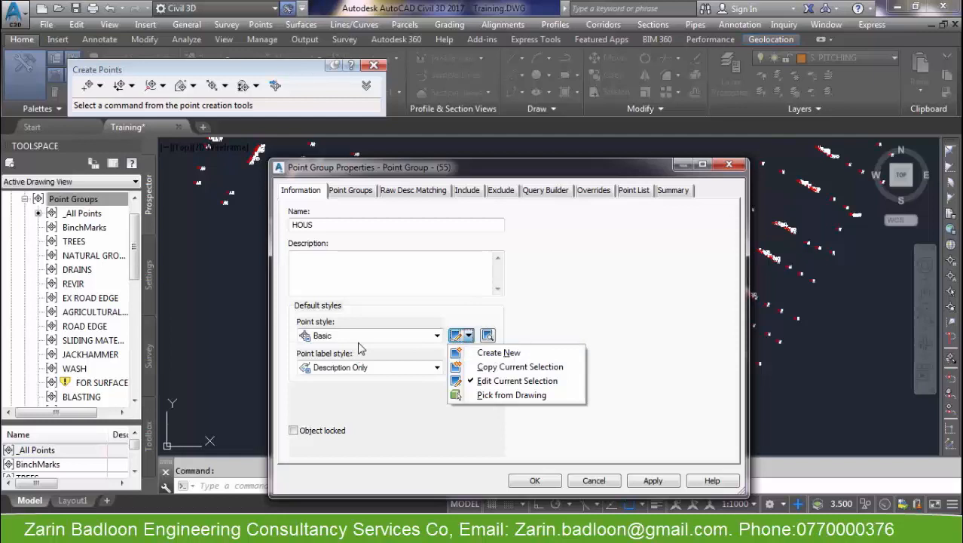
pyautogui.click(417, 300)
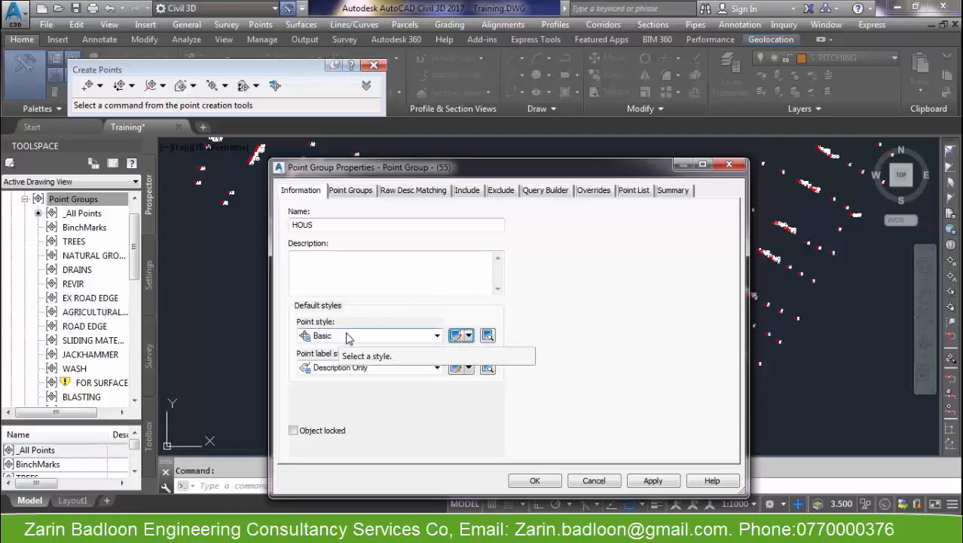
pyautogui.click(469, 336)
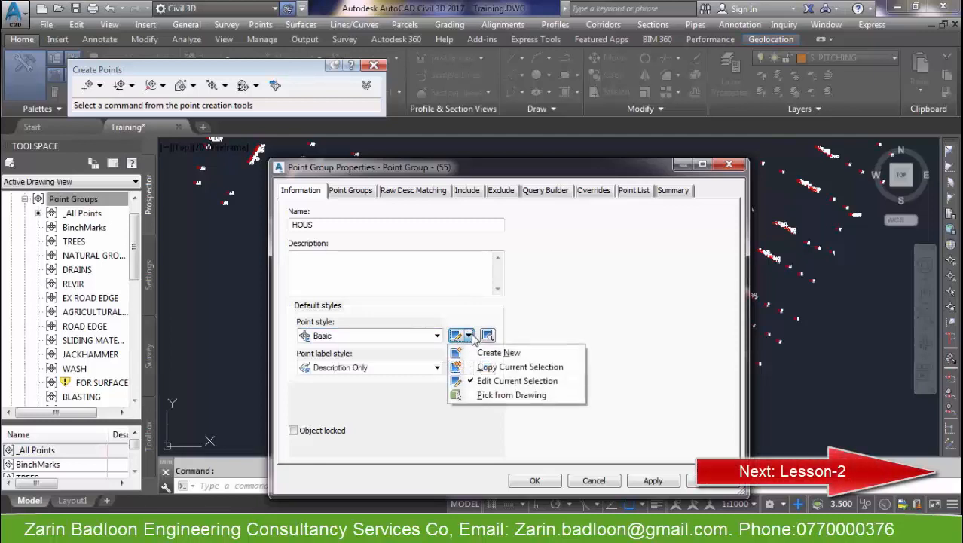
pyautogui.click(520, 367)
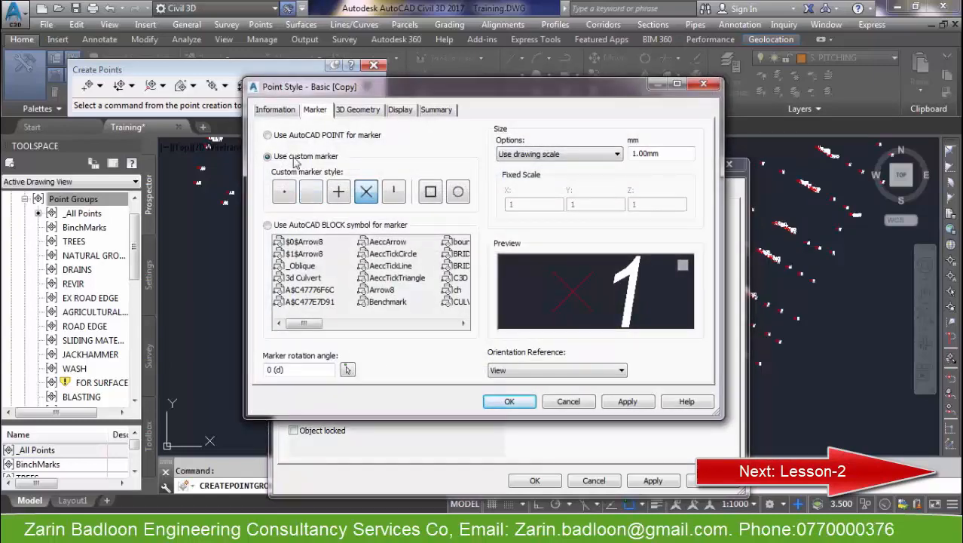